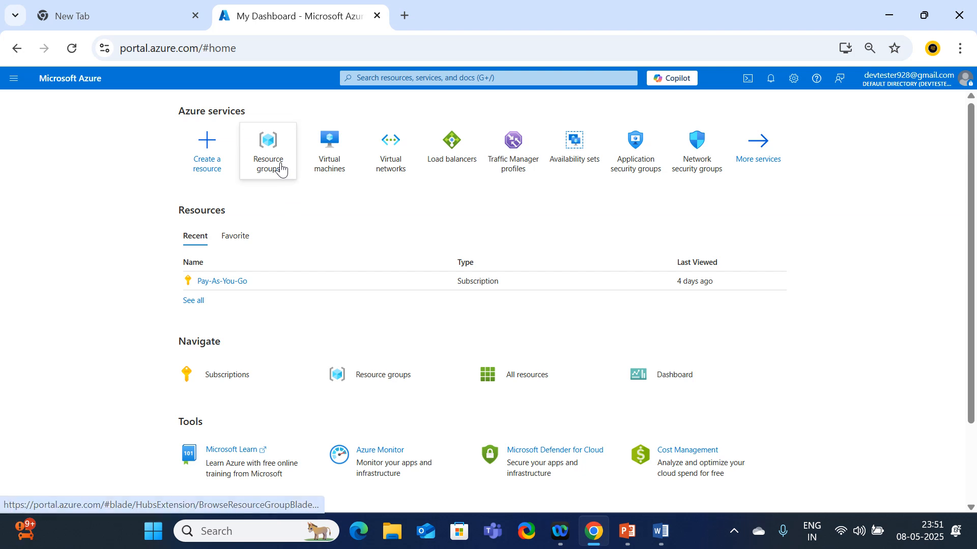
# Create resource group rg1 in East US, then return to the portal home page
pyautogui.click(276, 188)
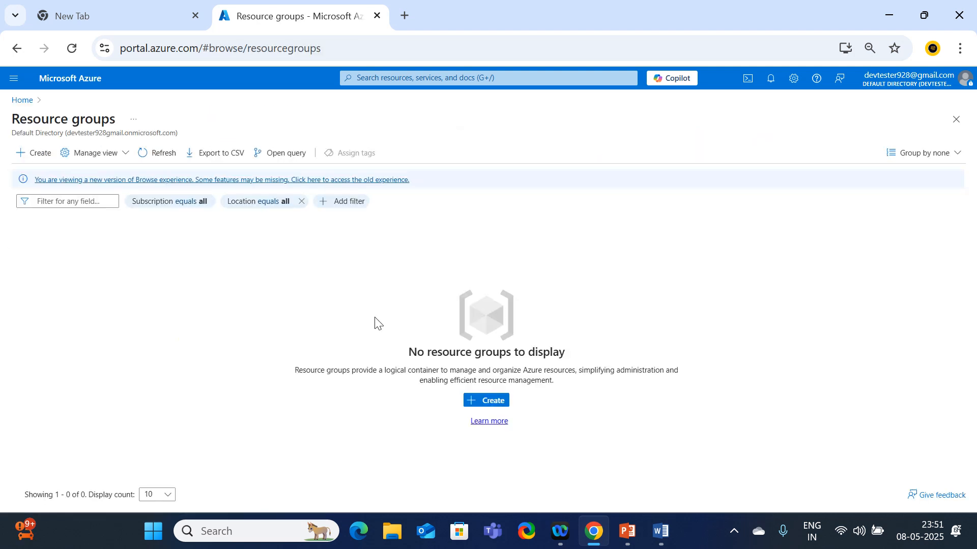
pyautogui.click(493, 404)
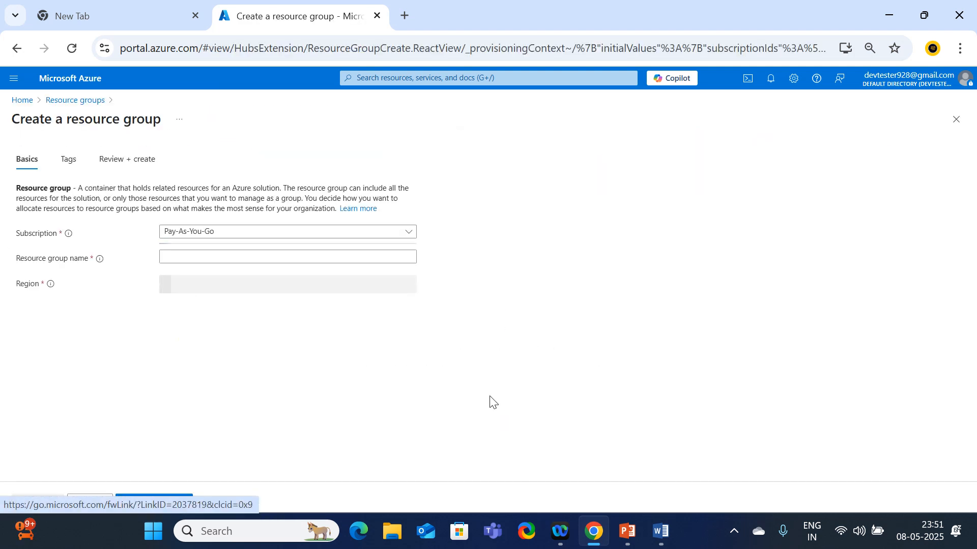
pyautogui.click(191, 256)
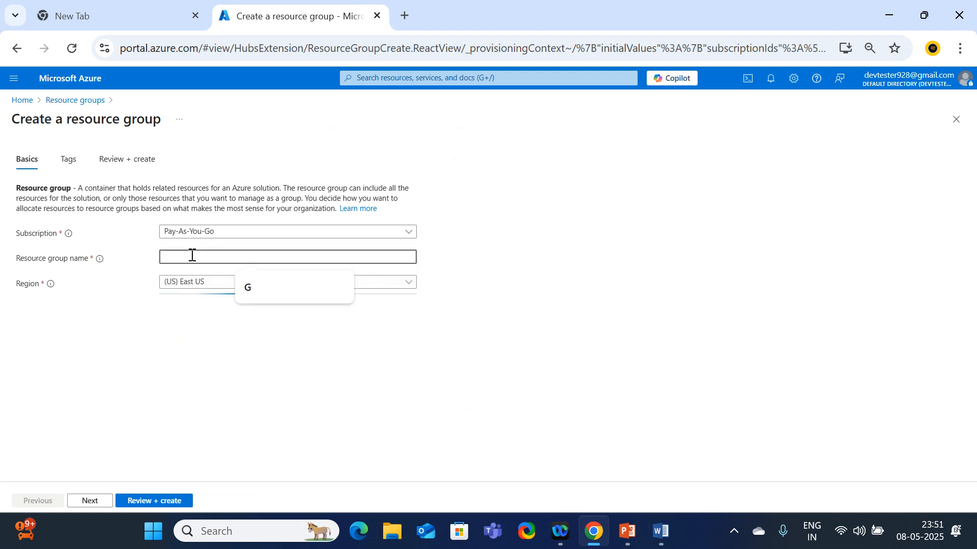
pyautogui.write('rg1')
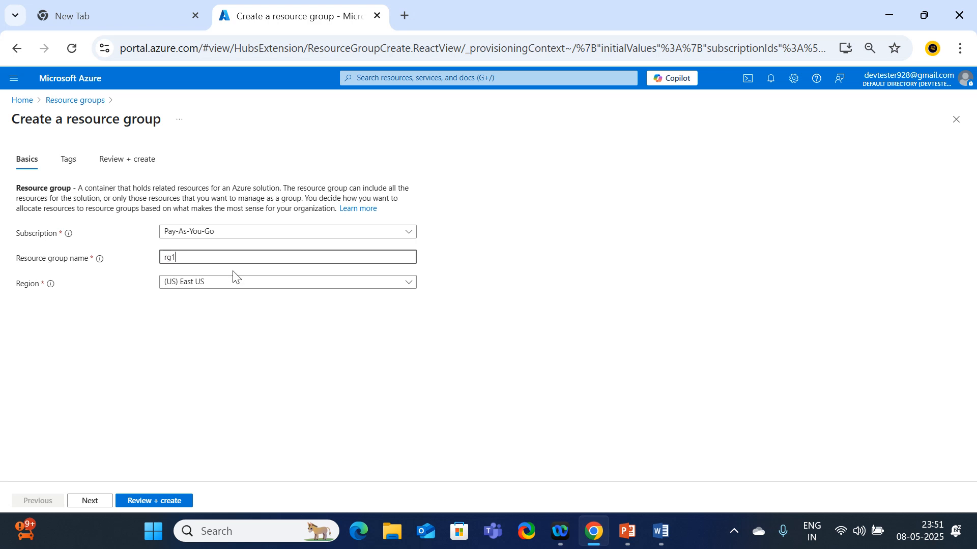
pyautogui.click(165, 501)
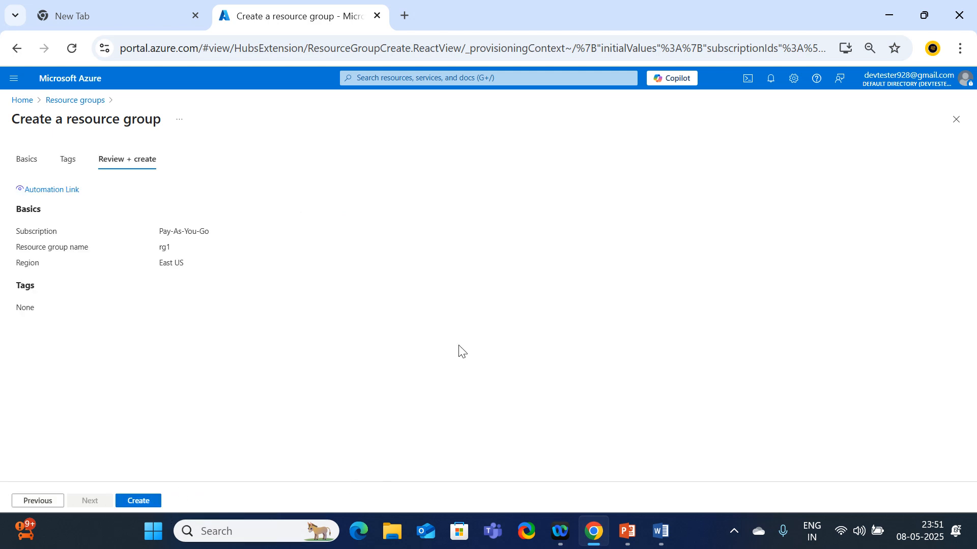
pyautogui.click(126, 500)
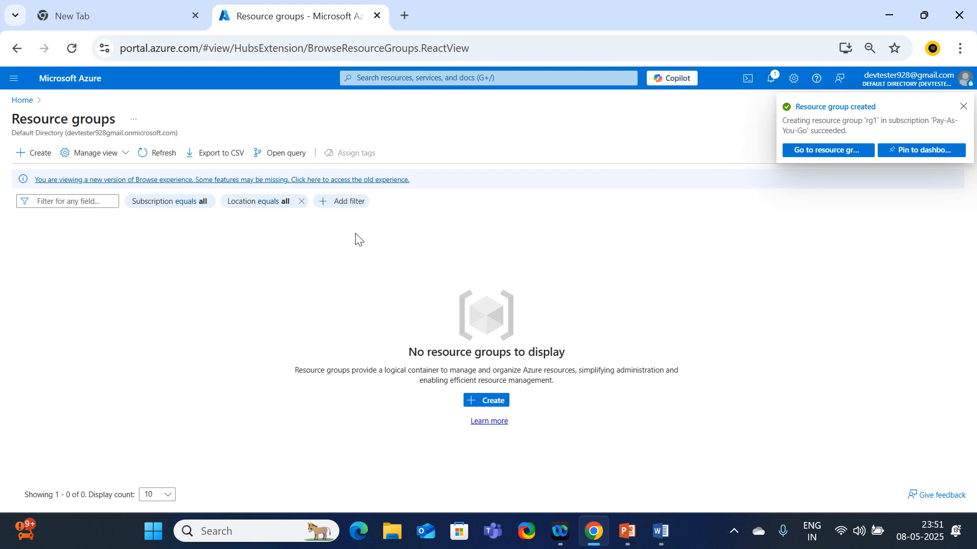
pyautogui.click(21, 100)
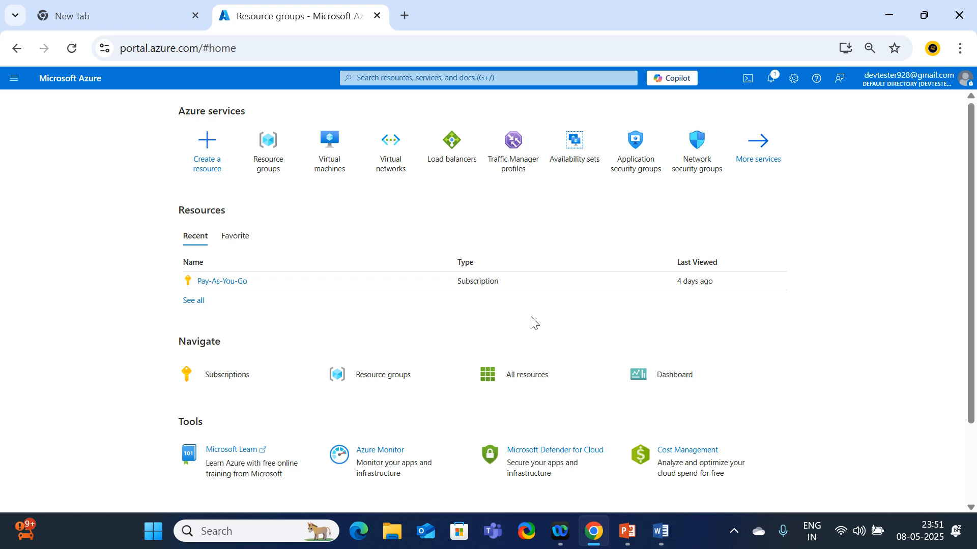
# Start a new Azure virtual machine named webapplication1 in resource group rg1
pyautogui.click(344, 175)
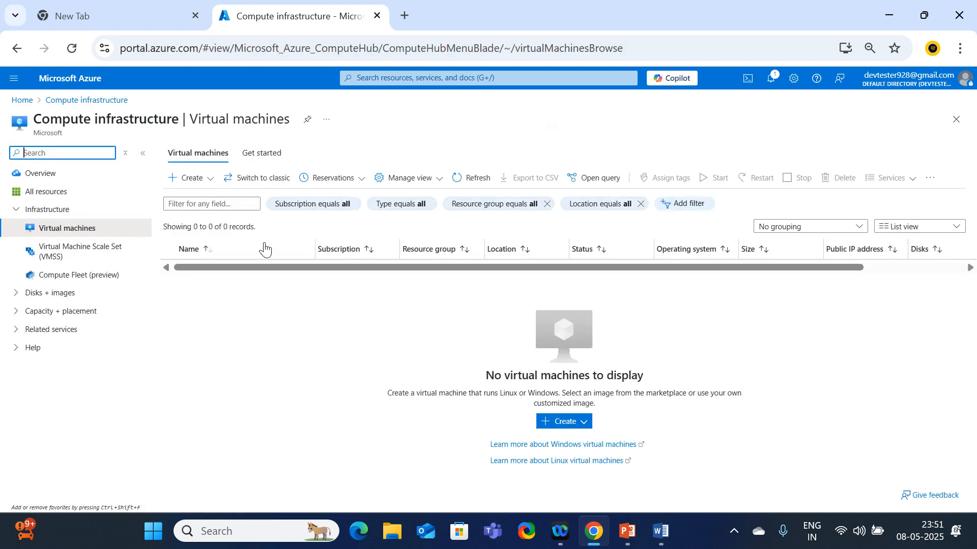
pyautogui.click(199, 182)
pyautogui.click(196, 201)
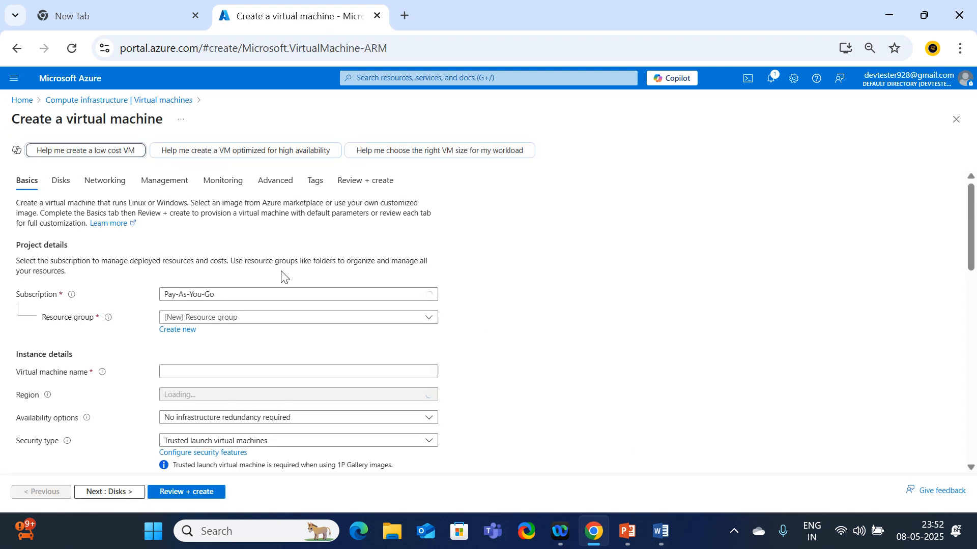
pyautogui.click(217, 318)
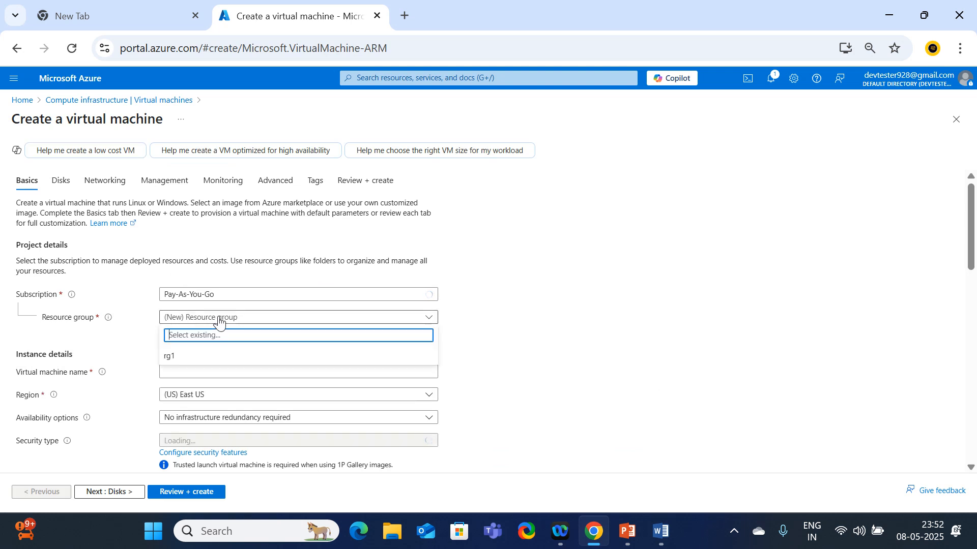
pyautogui.click(166, 364)
pyautogui.click(205, 372)
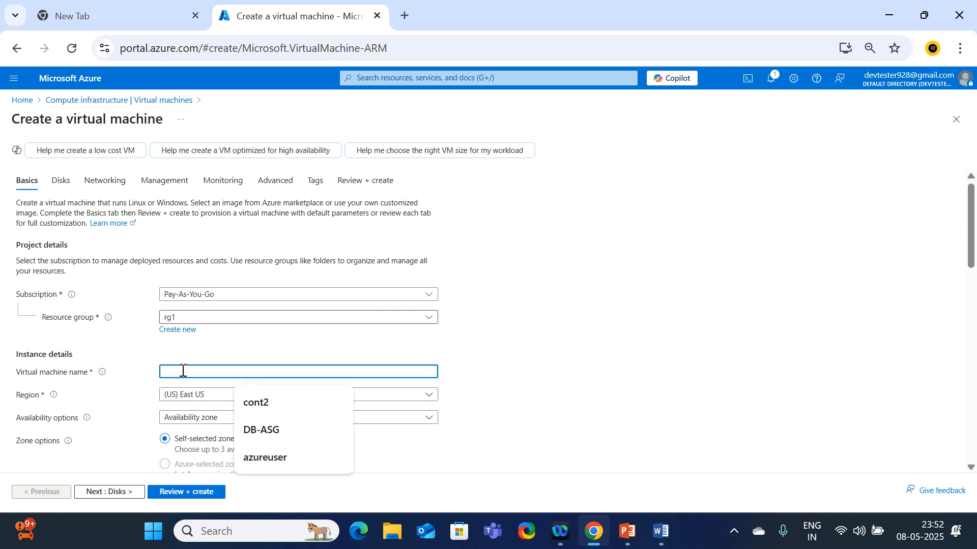
pyautogui.write('weba')
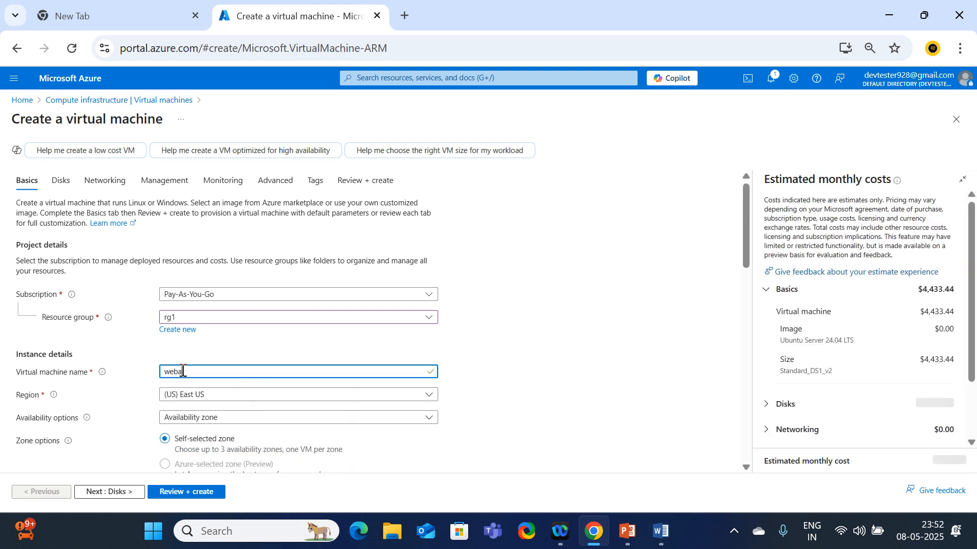
pyautogui.write('pplia')
pyautogui.press('BackSpace')
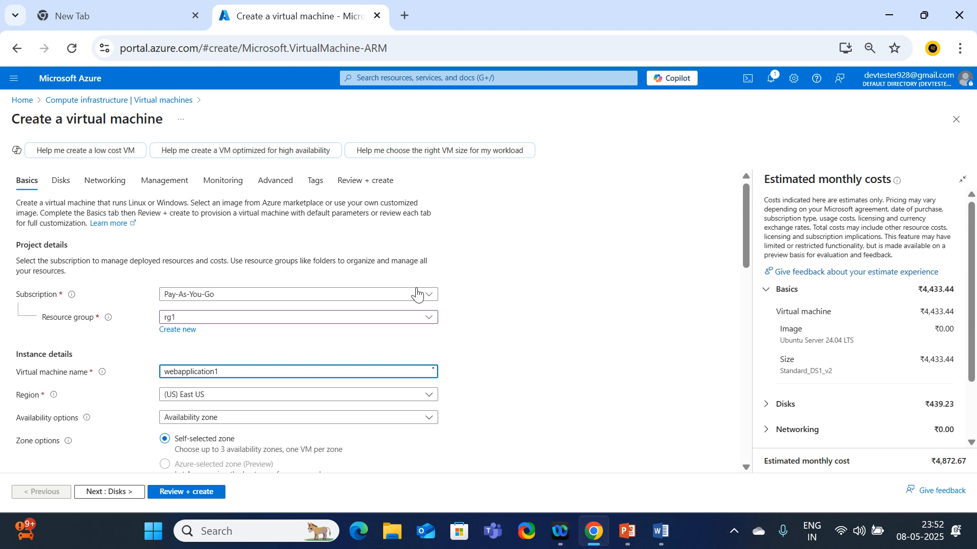
# Choose no infrastructure redundancy, Standard security and the Windows Server 2019 Datacenter image
pyautogui.scroll(-1, 473, 319)
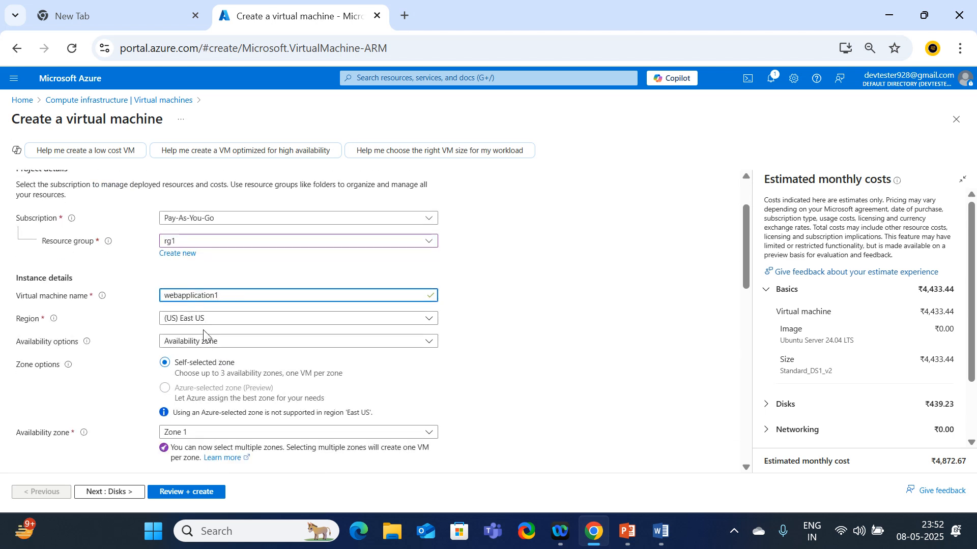
pyautogui.click(218, 343)
pyautogui.click(173, 358)
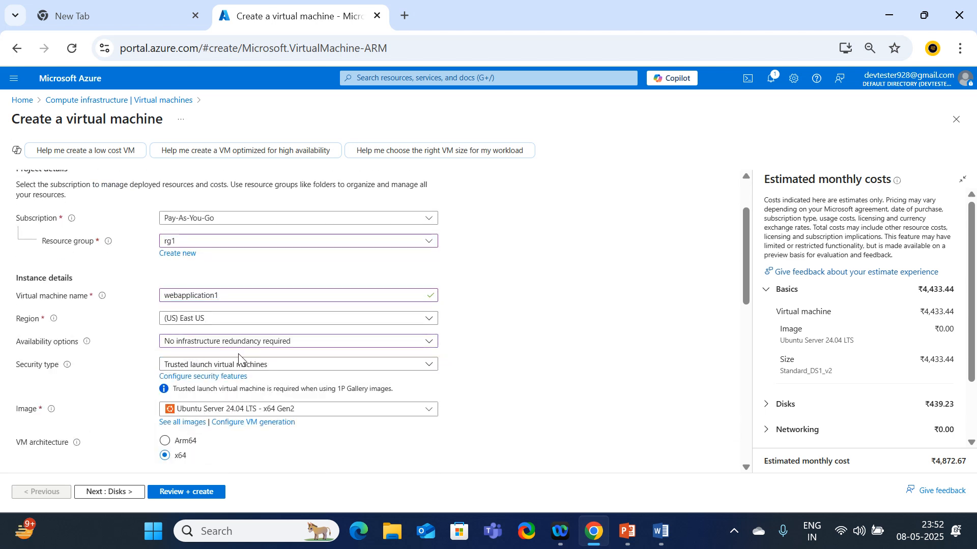
pyautogui.scroll(-3, 303, 356)
pyautogui.click(214, 213)
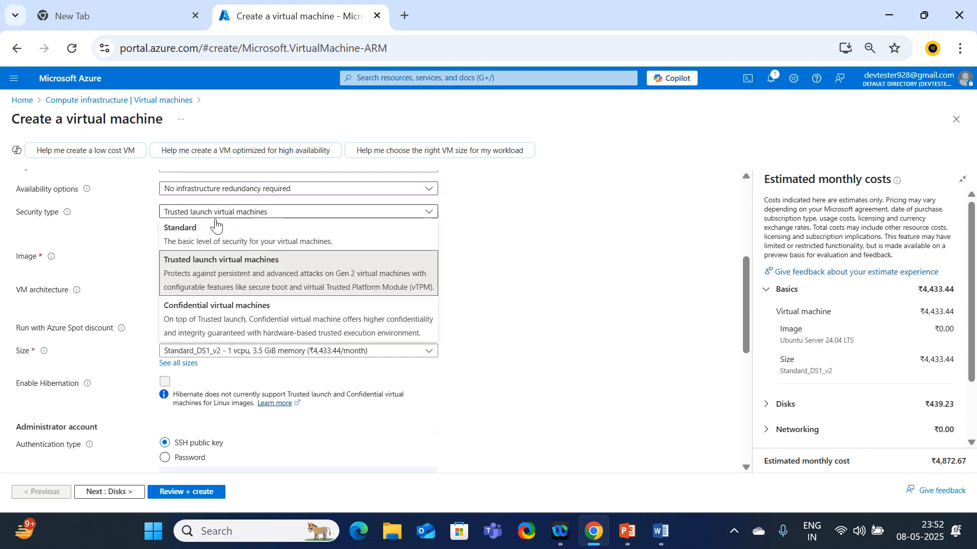
pyautogui.click(198, 226)
pyautogui.click(275, 247)
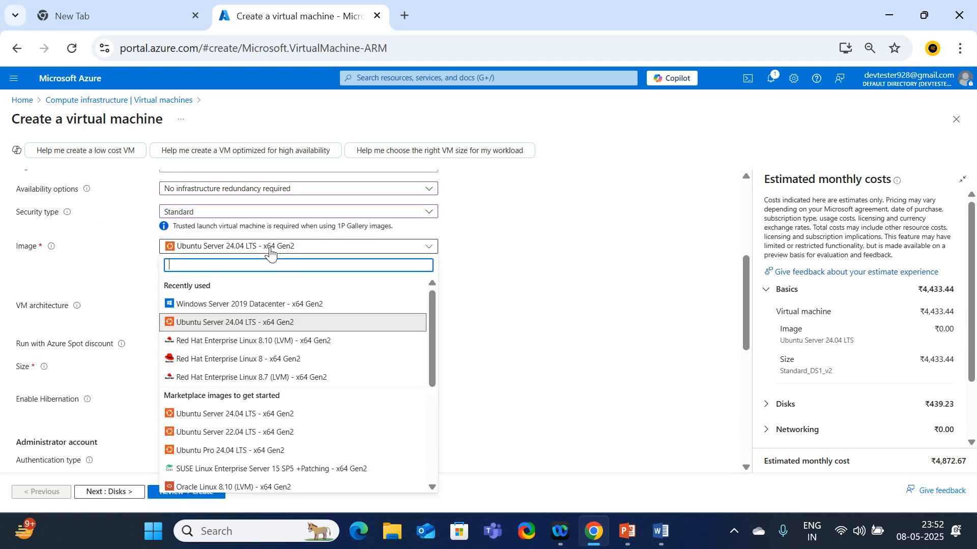
pyautogui.click(195, 304)
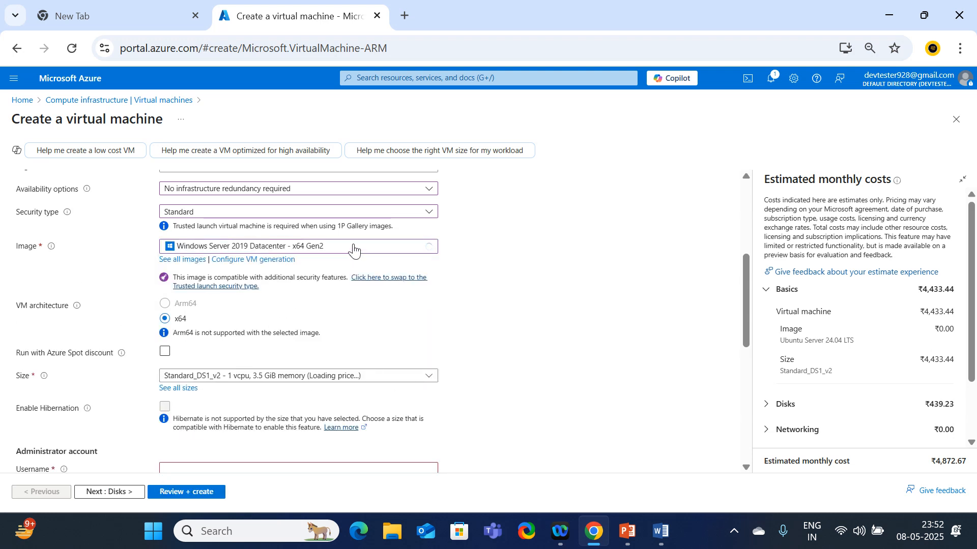
# Enter the administrator username and password for the VM
pyautogui.scroll(-3, 294, 365)
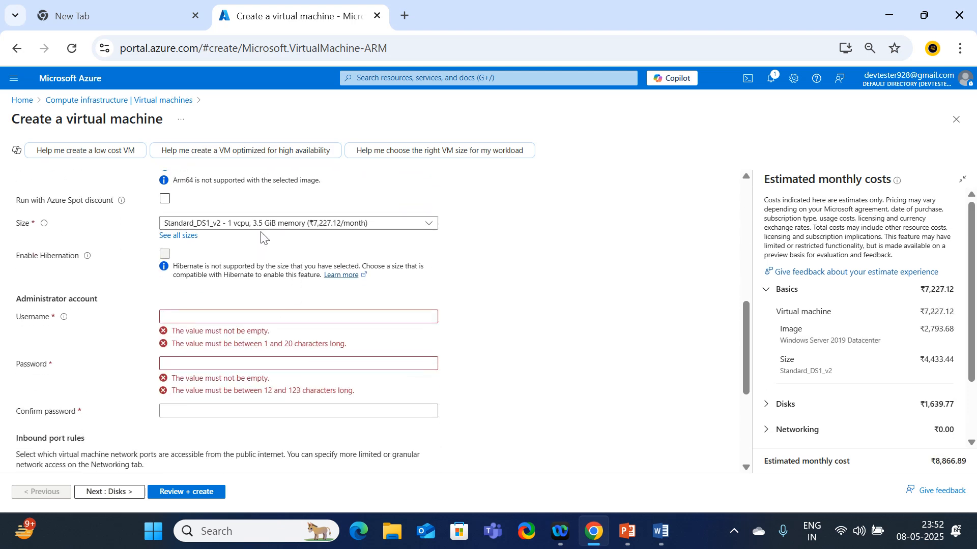
pyautogui.click(201, 312)
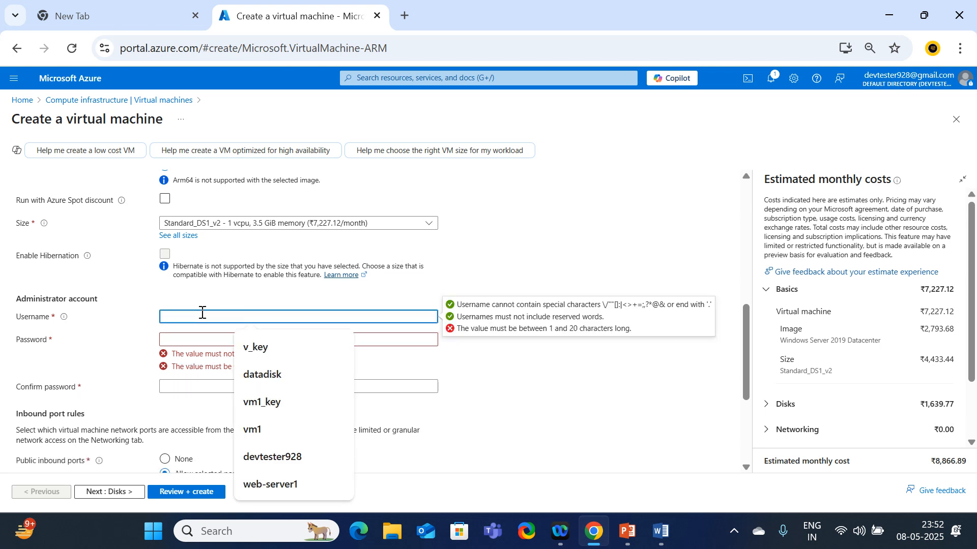
pyautogui.write('devtester92')
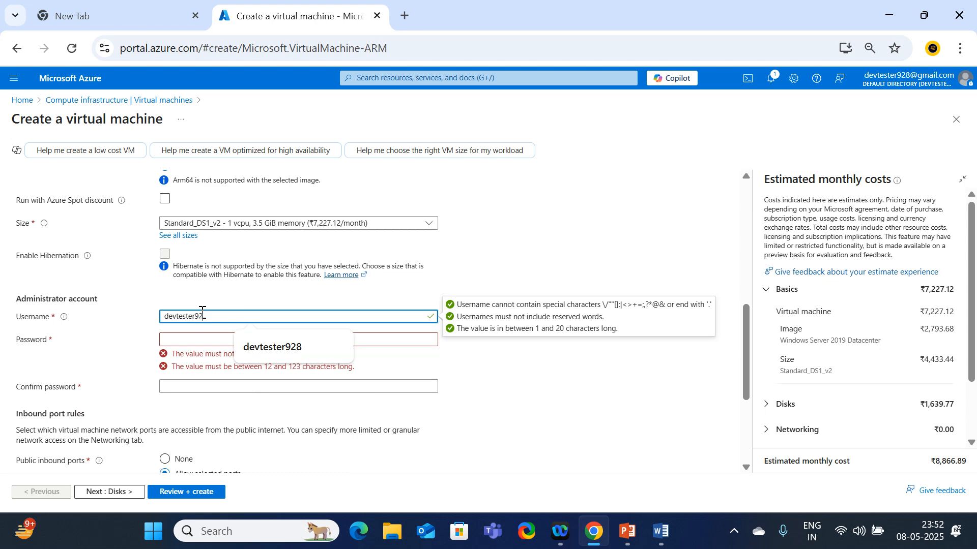
pyautogui.write('8')
pyautogui.press('Tab')
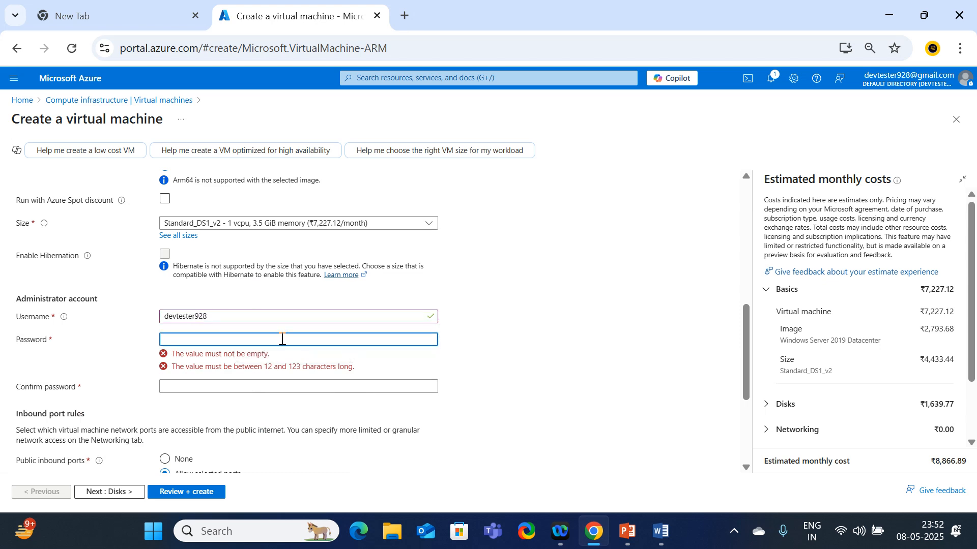
pyautogui.write('•••••••••')
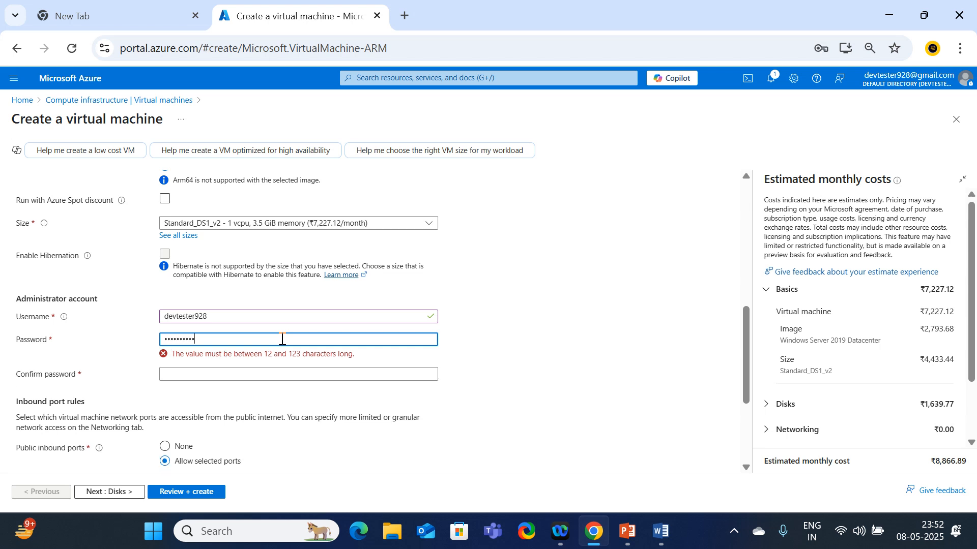
pyautogui.write('•')
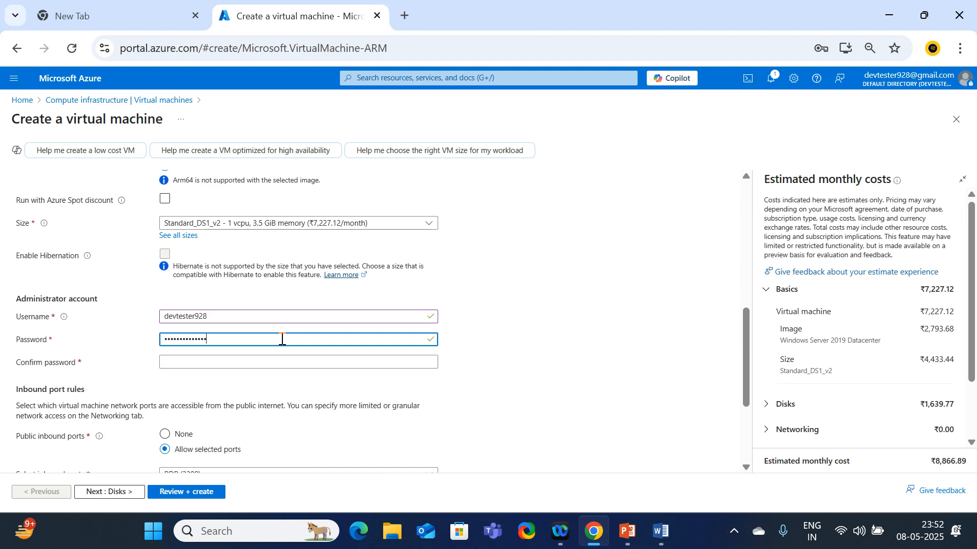
pyautogui.press('Tab')
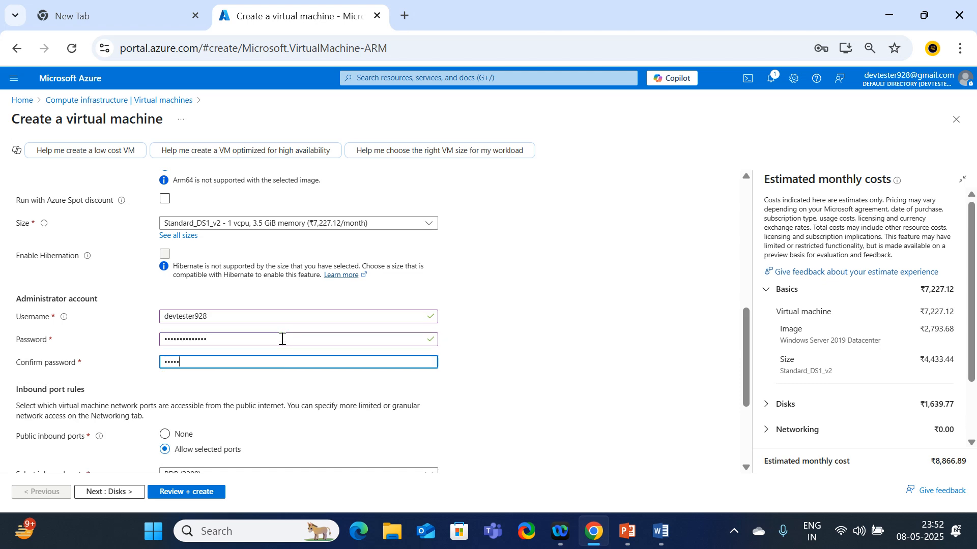
pyautogui.write('••••••••••')
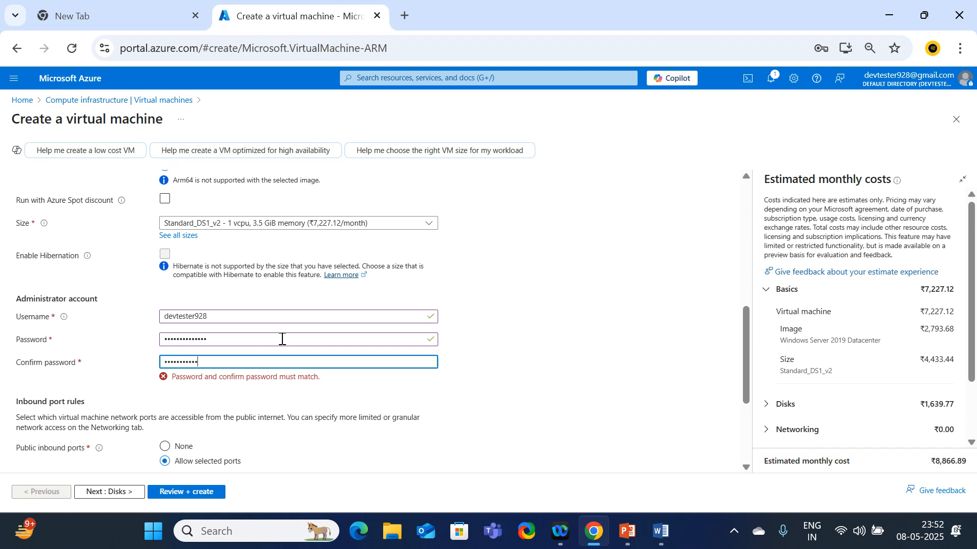
# Allow inbound HTTP (80) and HTTPS (443) alongside RDP, then advance to the Disks step
pyautogui.scroll(-2, 283, 339)
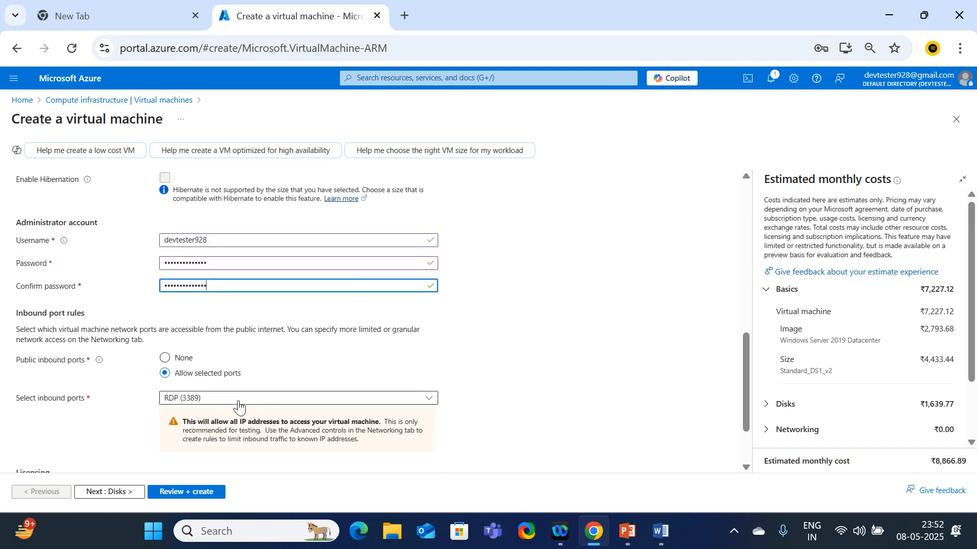
pyautogui.click(214, 398)
pyautogui.click(170, 414)
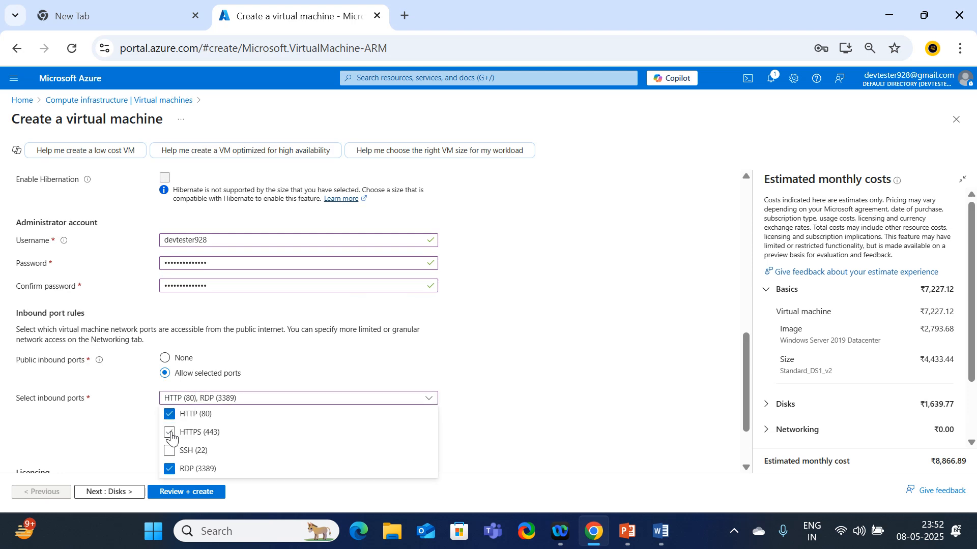
pyautogui.click(170, 432)
pyautogui.click(469, 373)
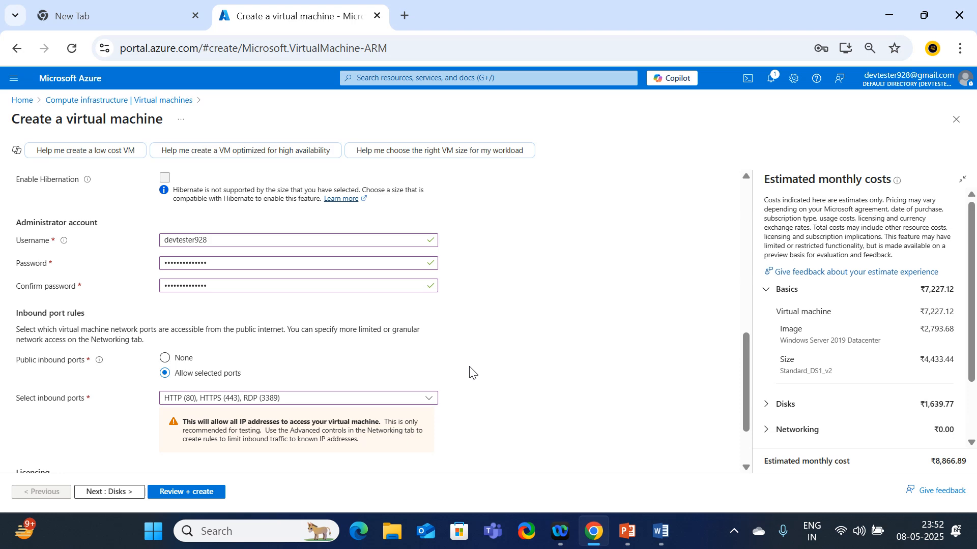
pyautogui.scroll(-2, 275, 410)
pyautogui.scroll(3, 277, 407)
pyautogui.scroll(-3, 277, 404)
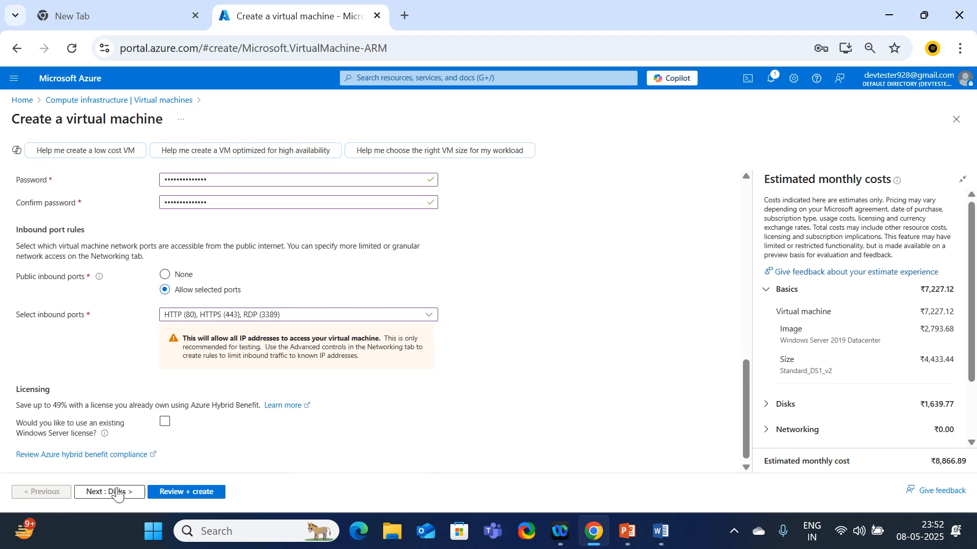
pyautogui.click(117, 492)
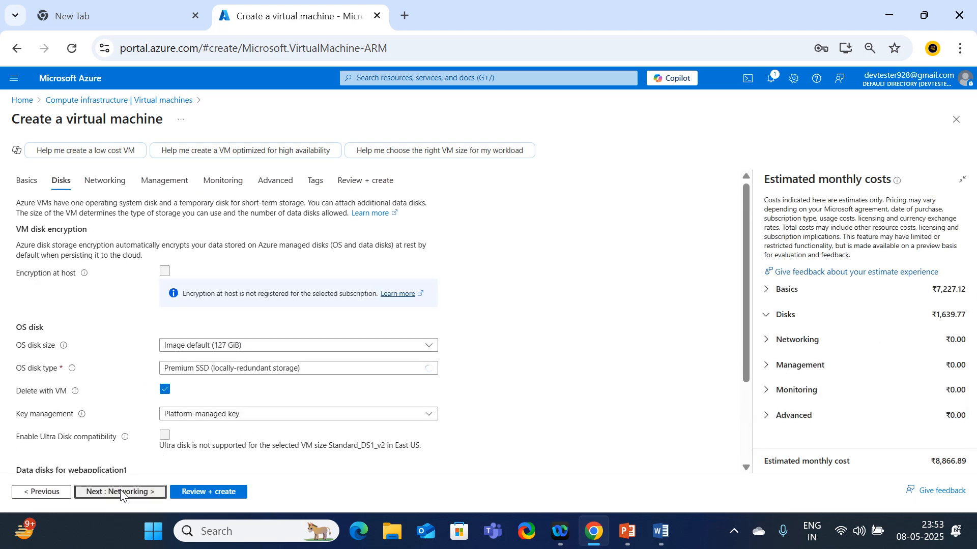
# Run validation on the first VM's settings and submit it with Create
pyautogui.click(121, 493)
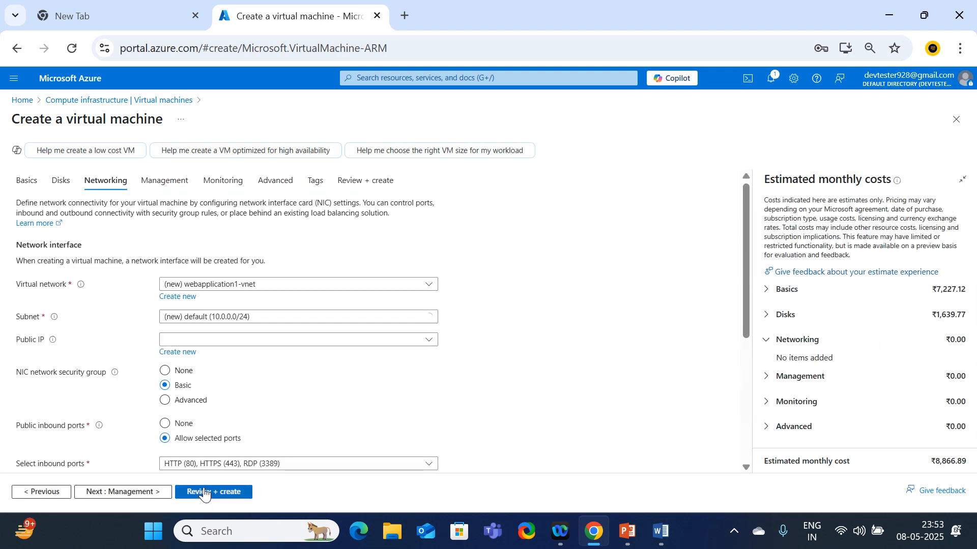
pyautogui.click(204, 493)
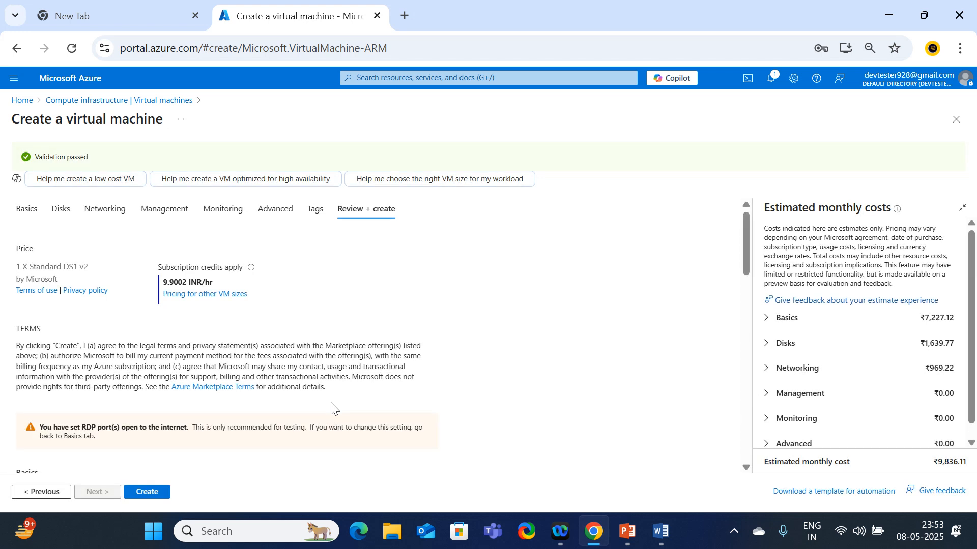
pyautogui.click(158, 492)
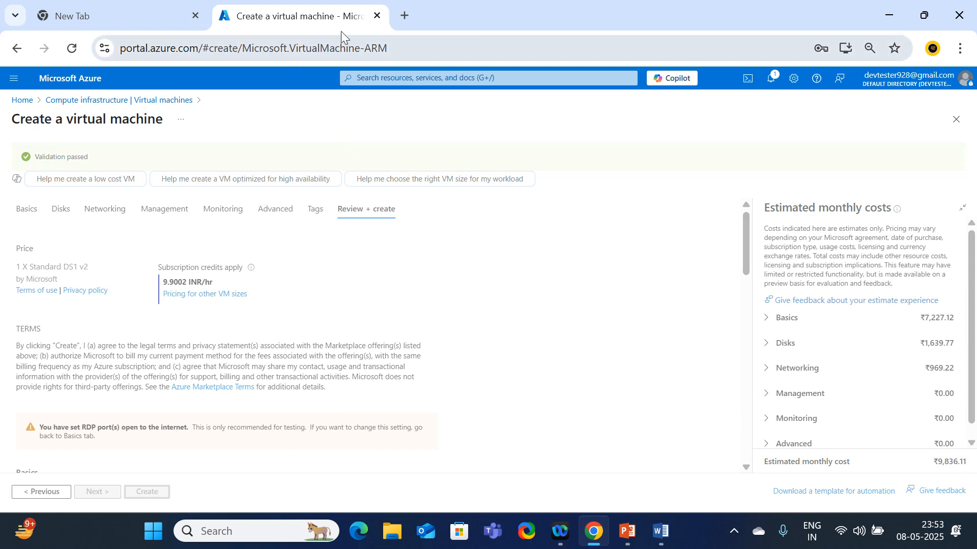
# Duplicate the portal browser tab and switch to the new empty Create a virtual machine form
pyautogui.rightClick(307, 13)
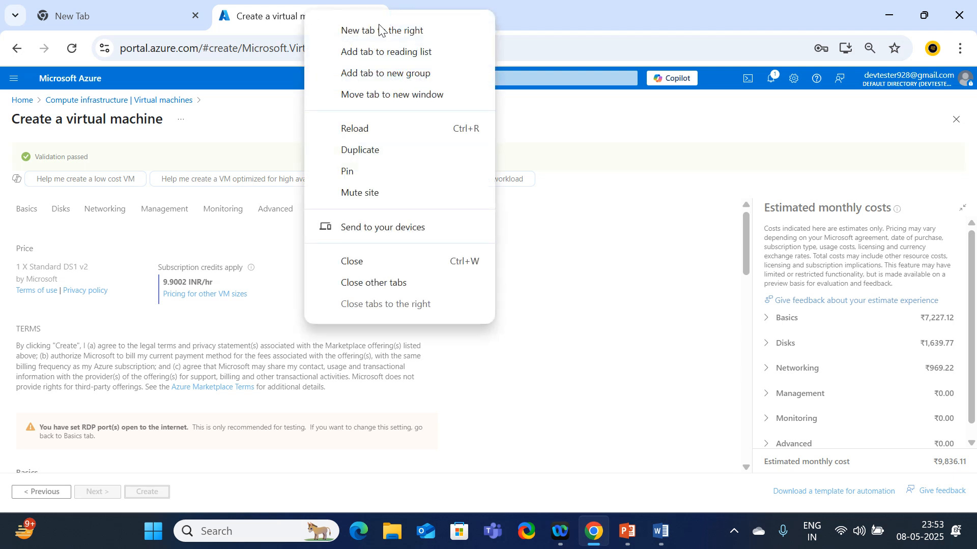
pyautogui.click(362, 150)
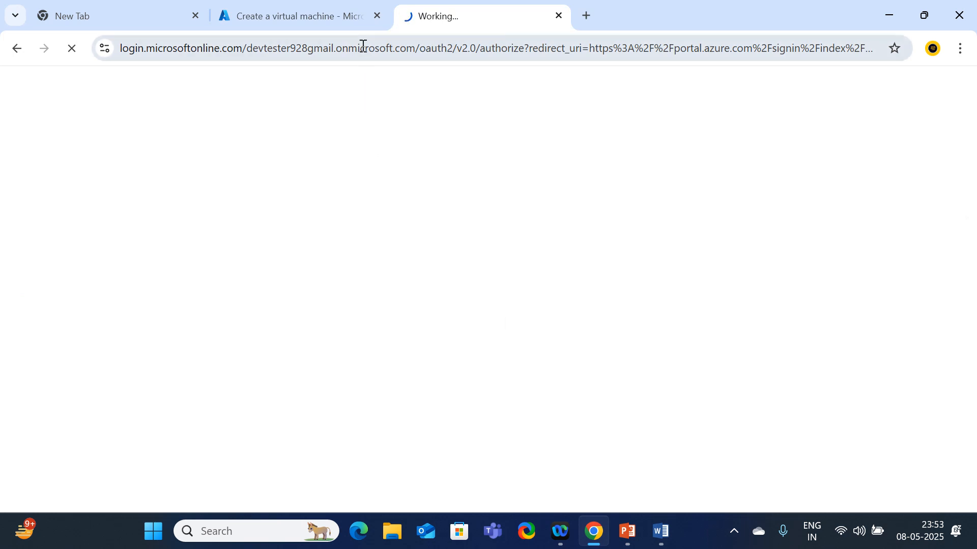
pyautogui.click(306, 19)
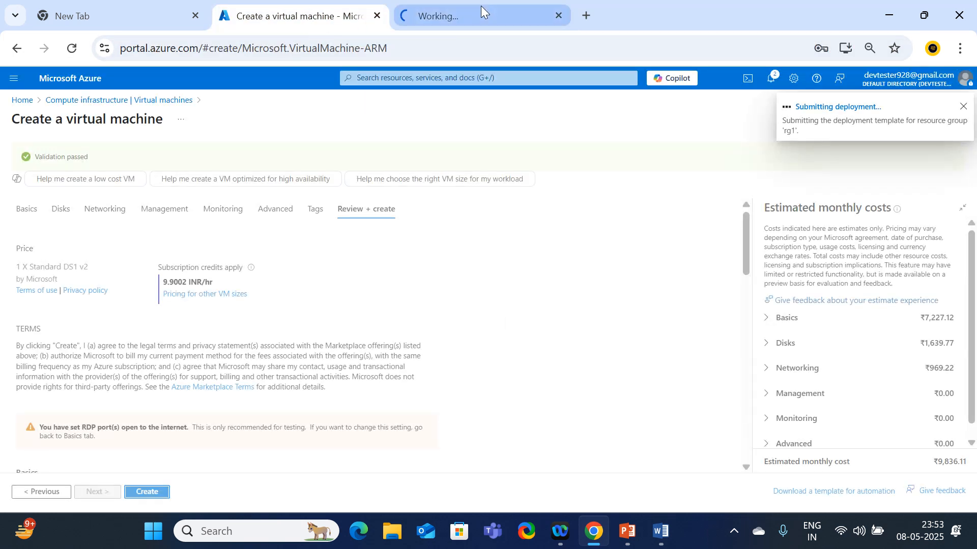
pyautogui.click(481, 11)
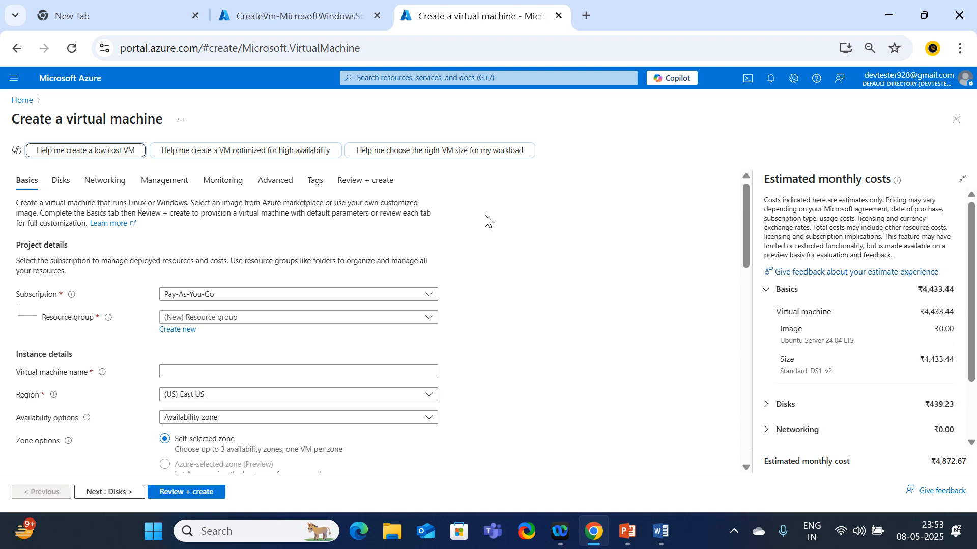
# Put the second VM in resource group rg1 and name it webserver2
pyautogui.click(206, 319)
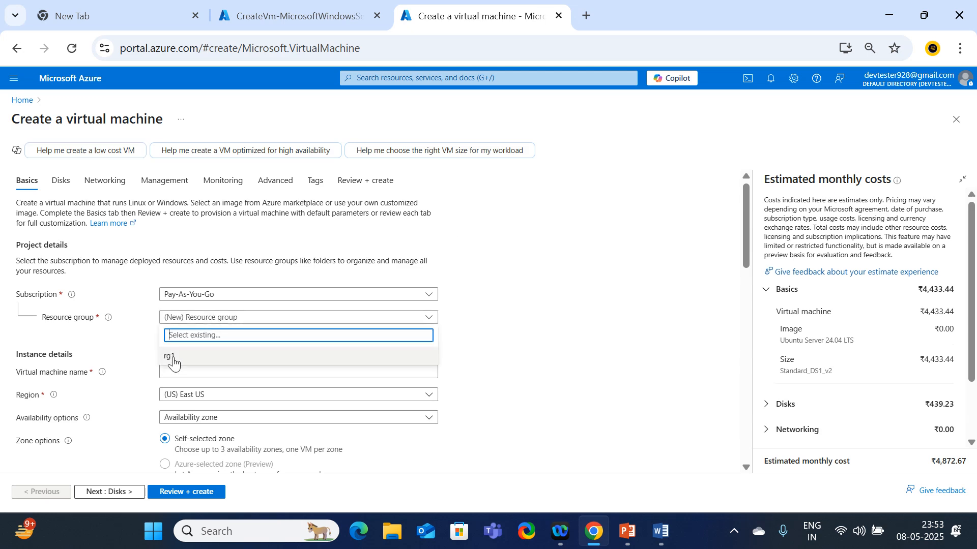
pyautogui.click(171, 360)
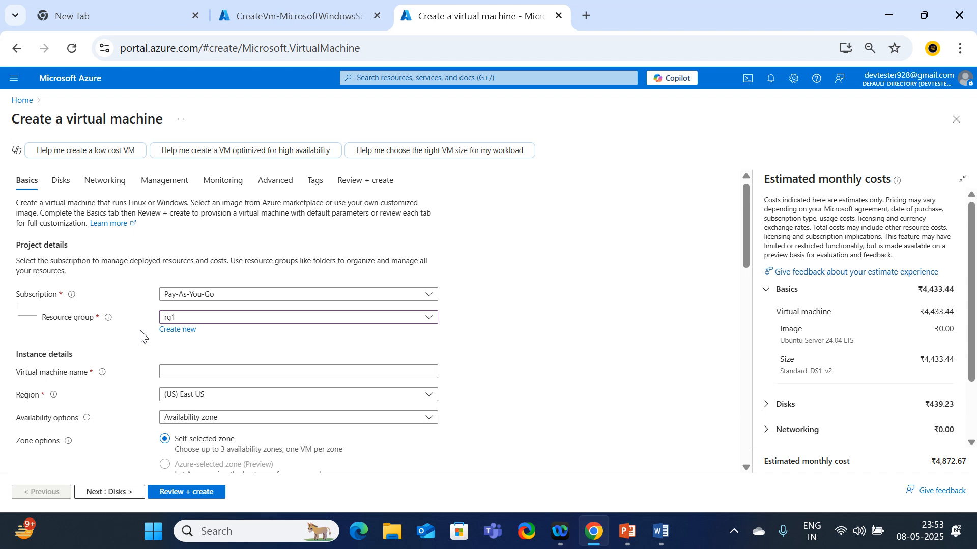
pyautogui.click(176, 371)
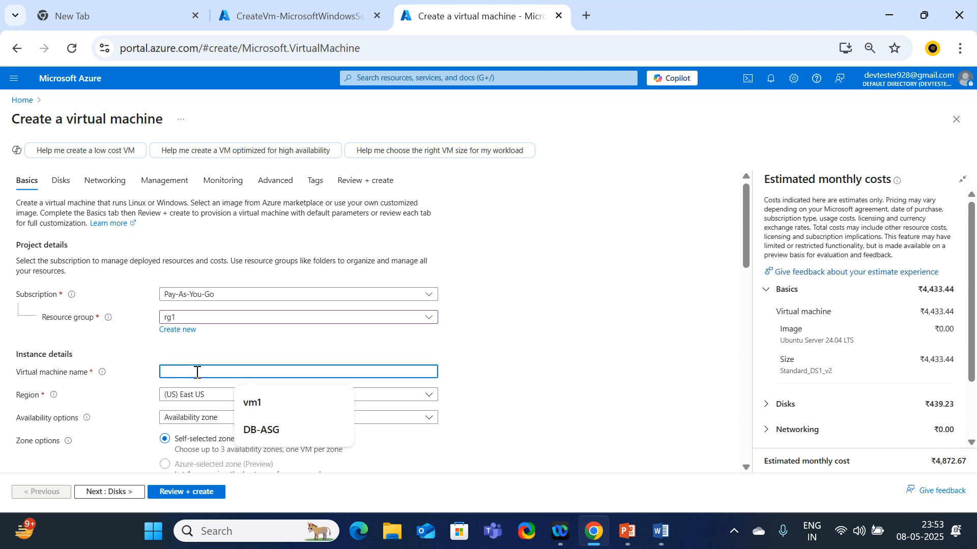
pyautogui.write('webserver2')
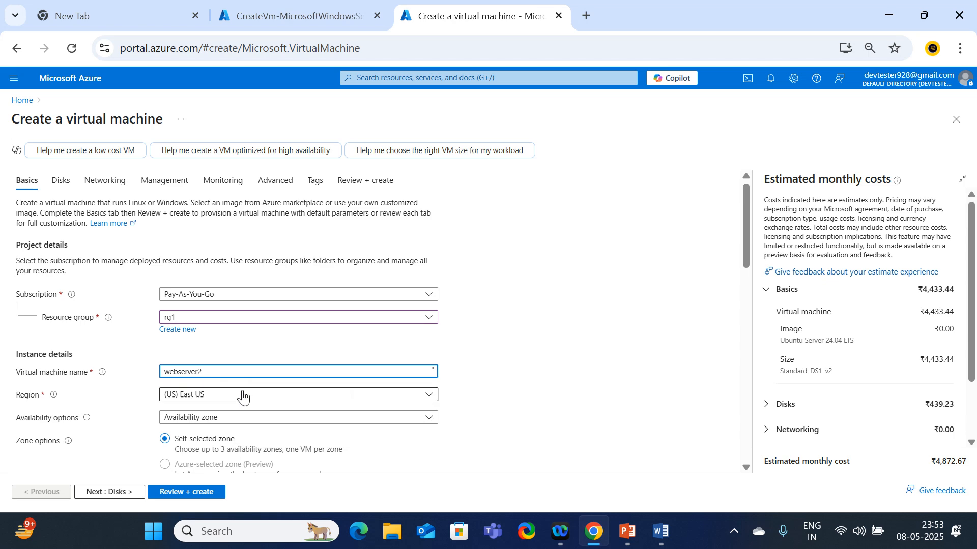
pyautogui.scroll(-1, 244, 356)
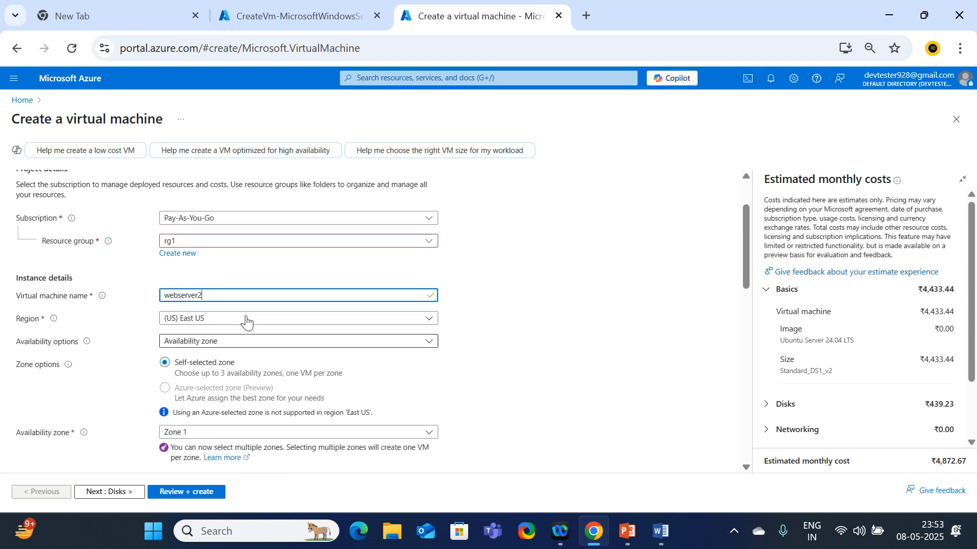
# Set region West US 2, no redundancy, Standard security and the Windows Server 2019 Datacenter image
pyautogui.click(215, 320)
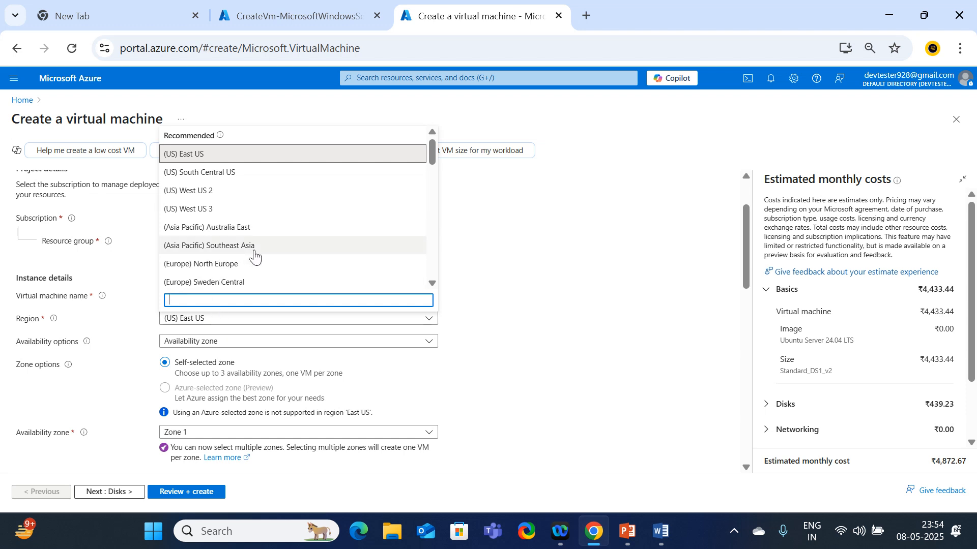
pyautogui.click(213, 197)
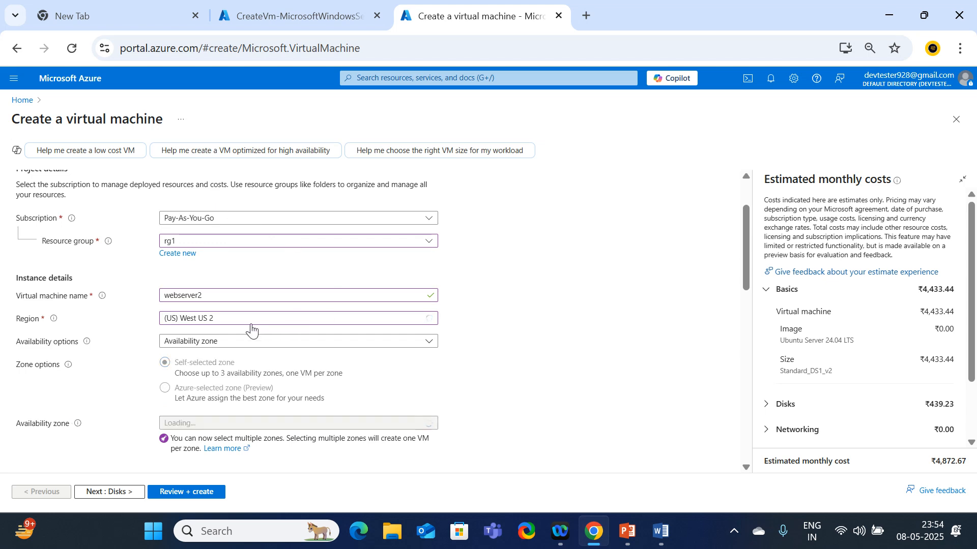
pyautogui.click(221, 342)
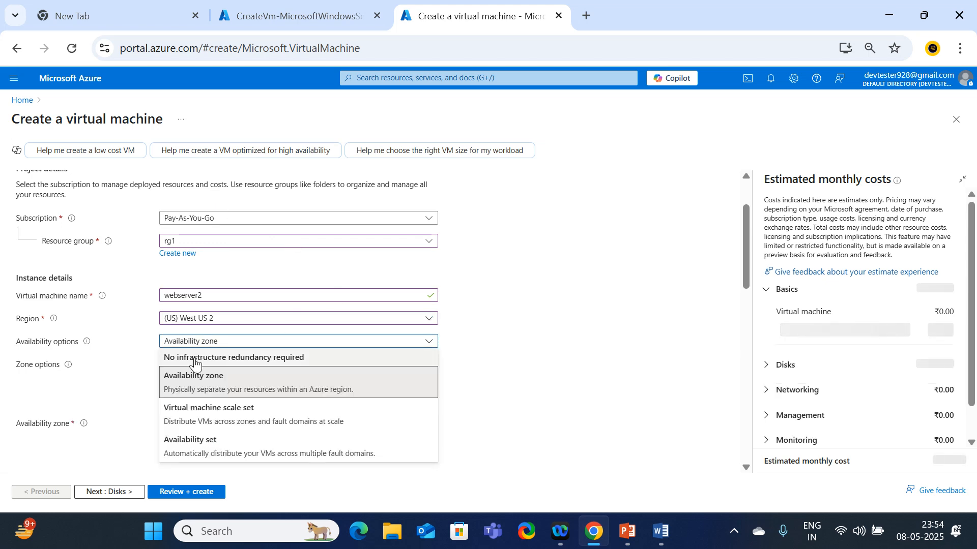
pyautogui.click(244, 357)
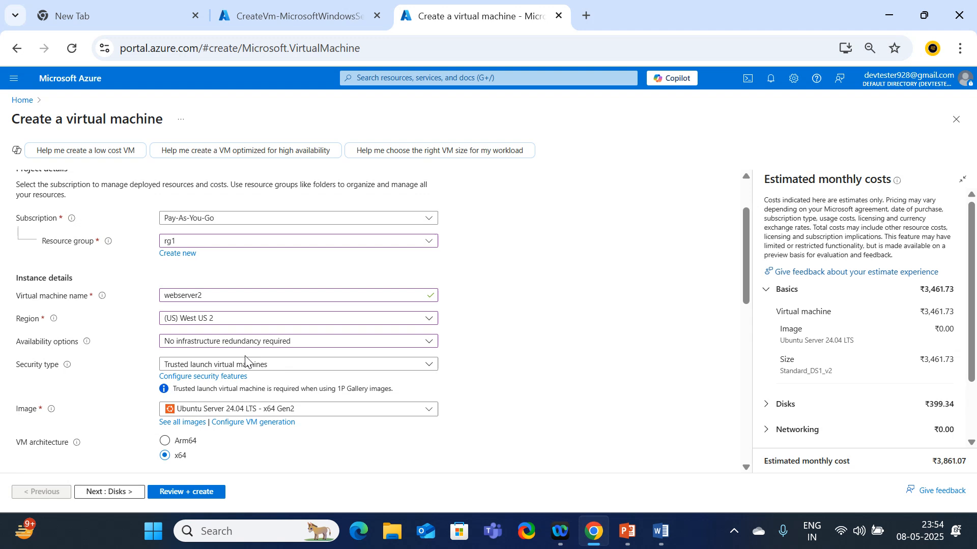
pyautogui.click(197, 365)
pyautogui.click(175, 384)
pyautogui.scroll(-2, 229, 366)
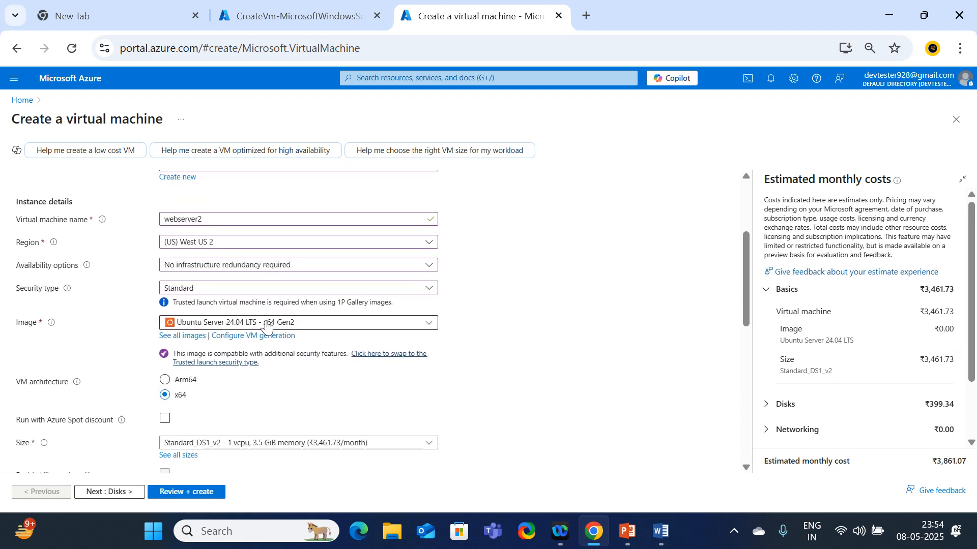
pyautogui.click(227, 321)
pyautogui.click(244, 154)
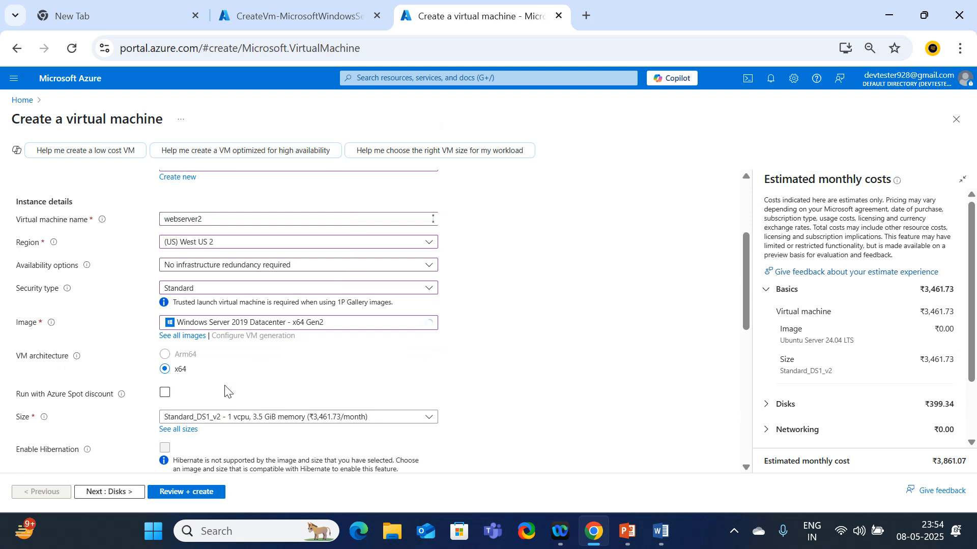
# Enter the administrator username, password and matching confirmation password
pyautogui.scroll(-2, 225, 391)
pyautogui.scroll(-3, 225, 389)
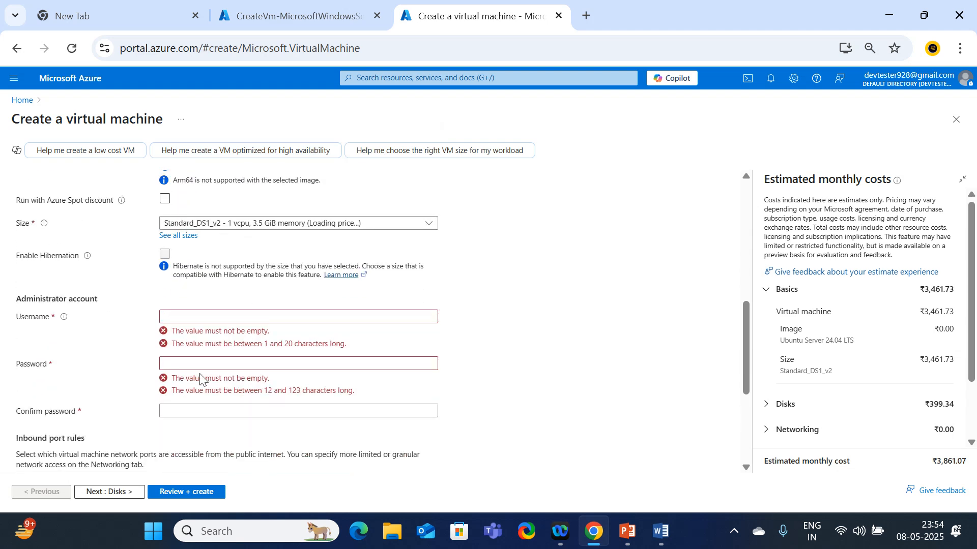
pyautogui.click(182, 317)
pyautogui.write('devtester')
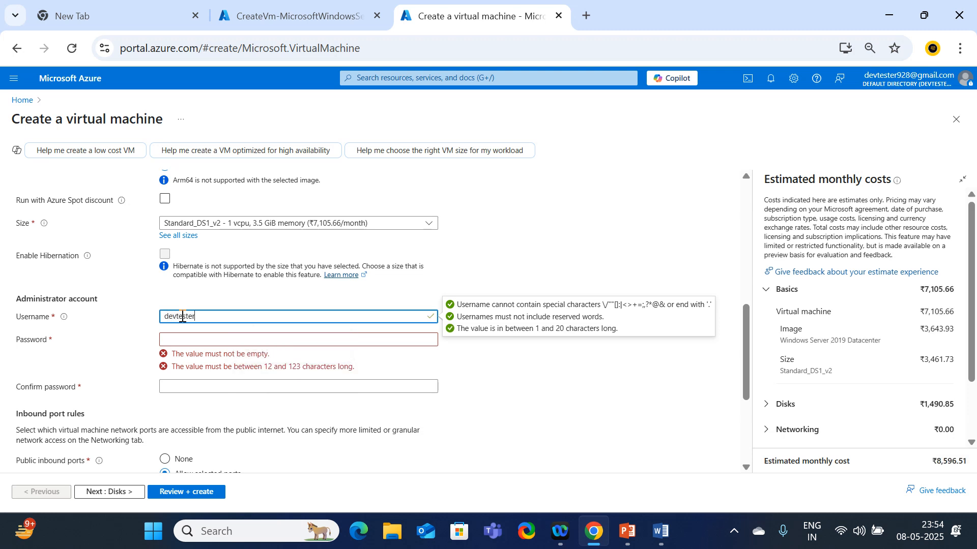
pyautogui.write('928')
pyautogui.press('Tab')
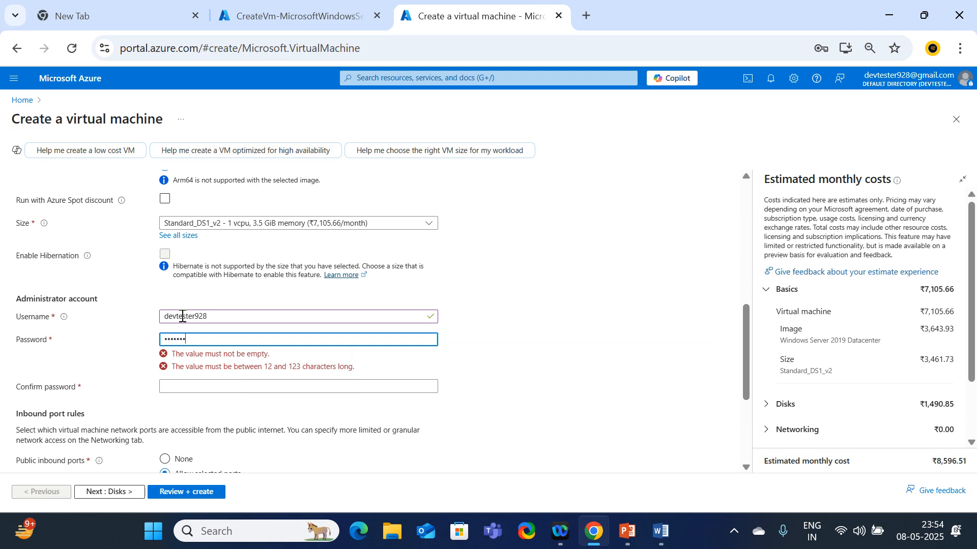
pyautogui.write('•••••••••••')
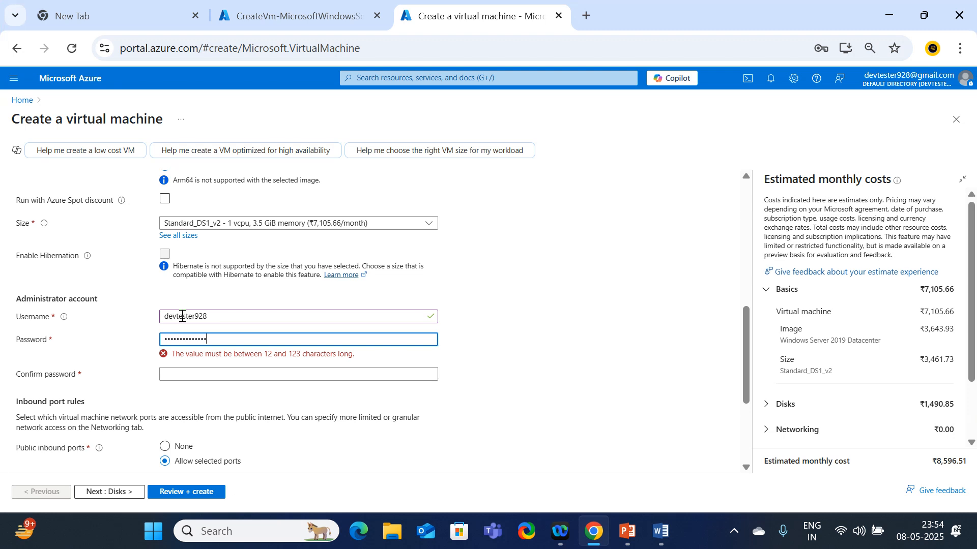
pyautogui.press('Tab')
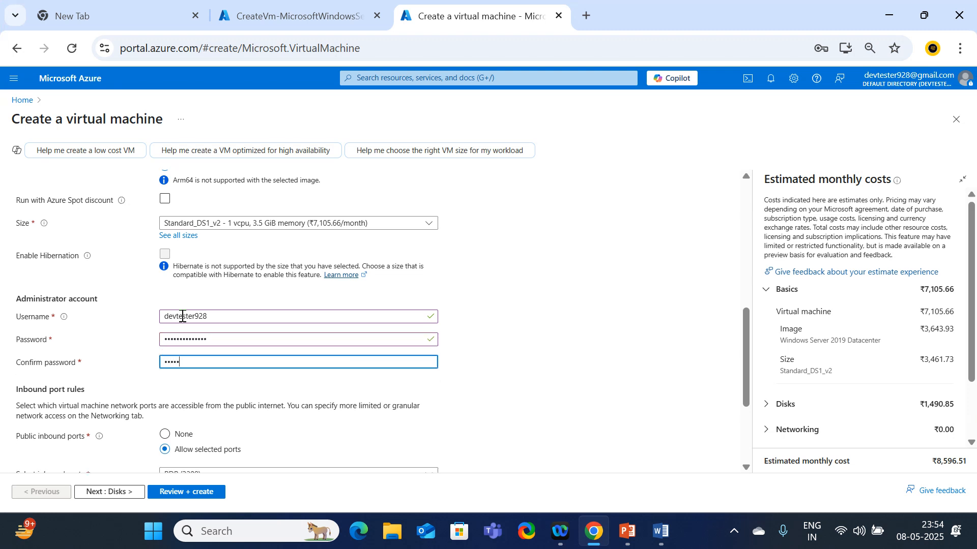
pyautogui.write('•••••••••••••••')
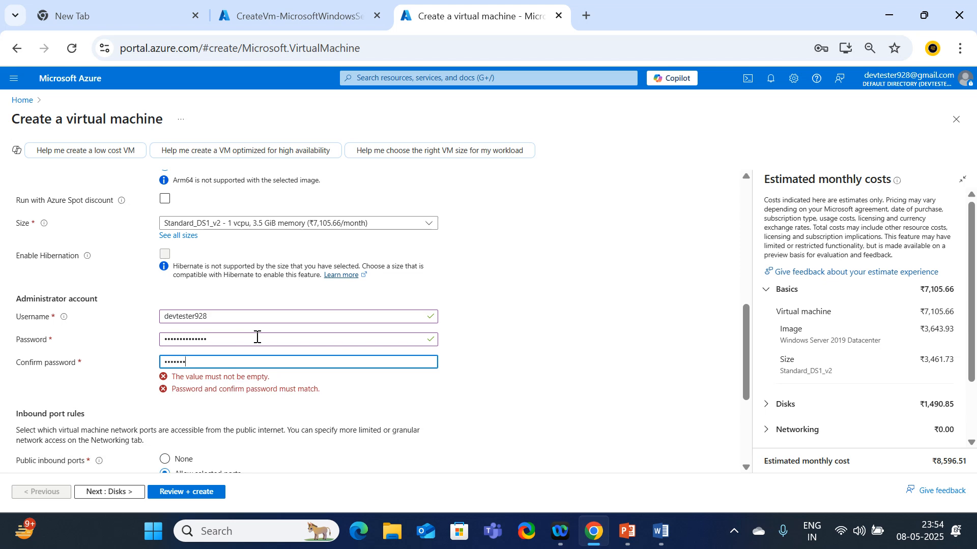
pyautogui.write('*')
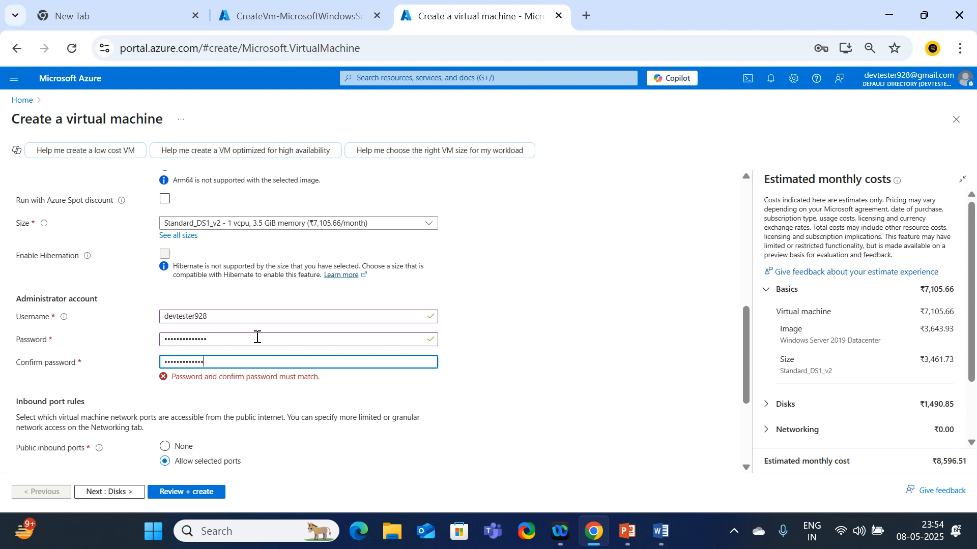
# Allow inbound HTTP (80) and HTTPS (443) ports for webserver2
pyautogui.scroll(-3, 198, 389)
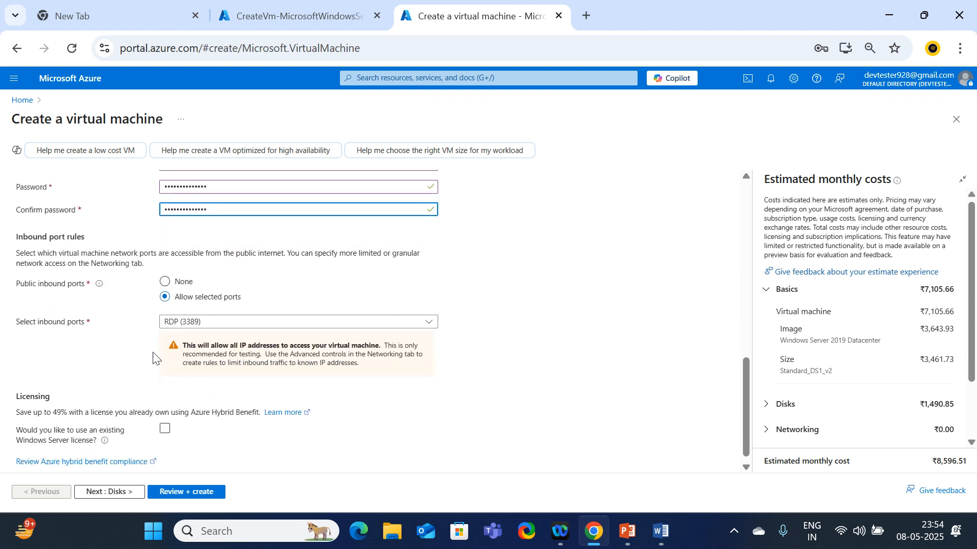
pyautogui.click(184, 329)
pyautogui.click(169, 337)
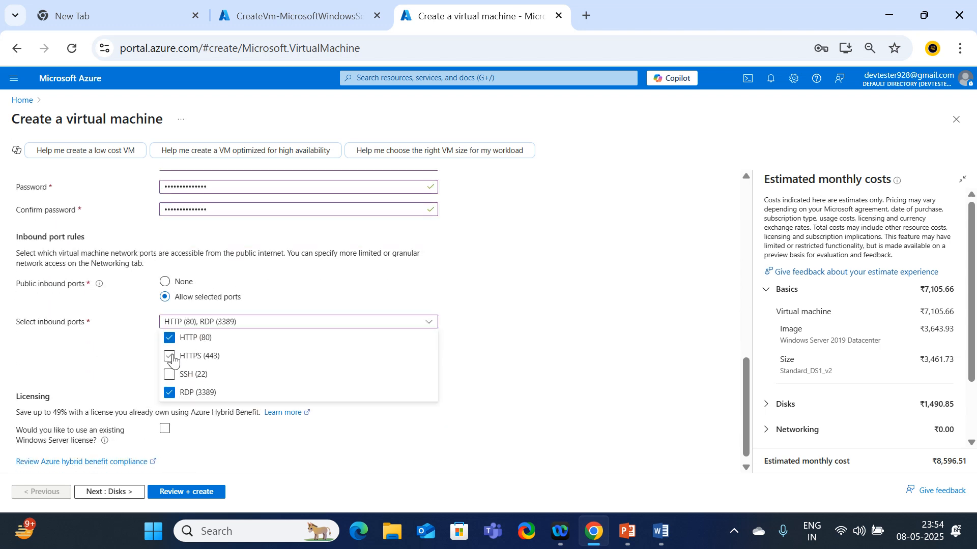
pyautogui.click(170, 356)
pyautogui.click(102, 350)
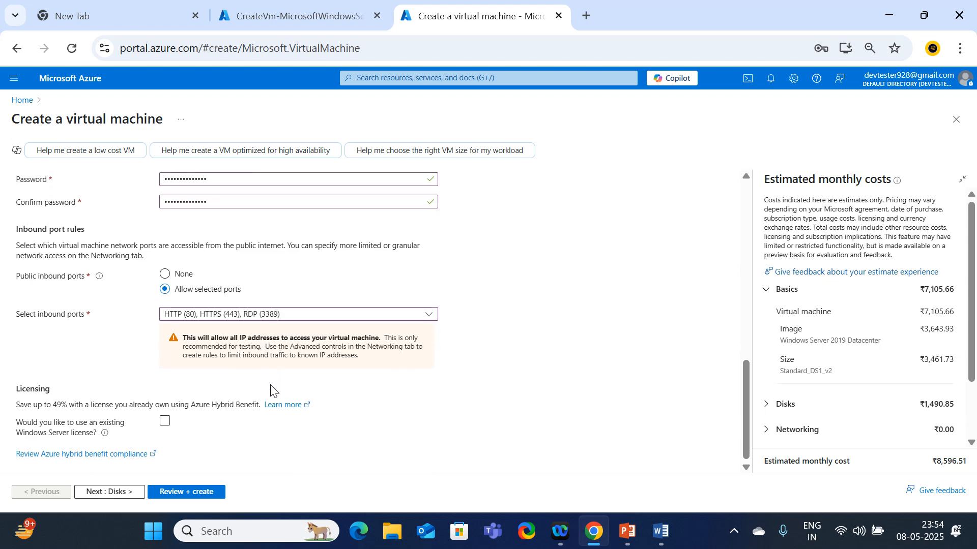
pyautogui.scroll(9, 274, 385)
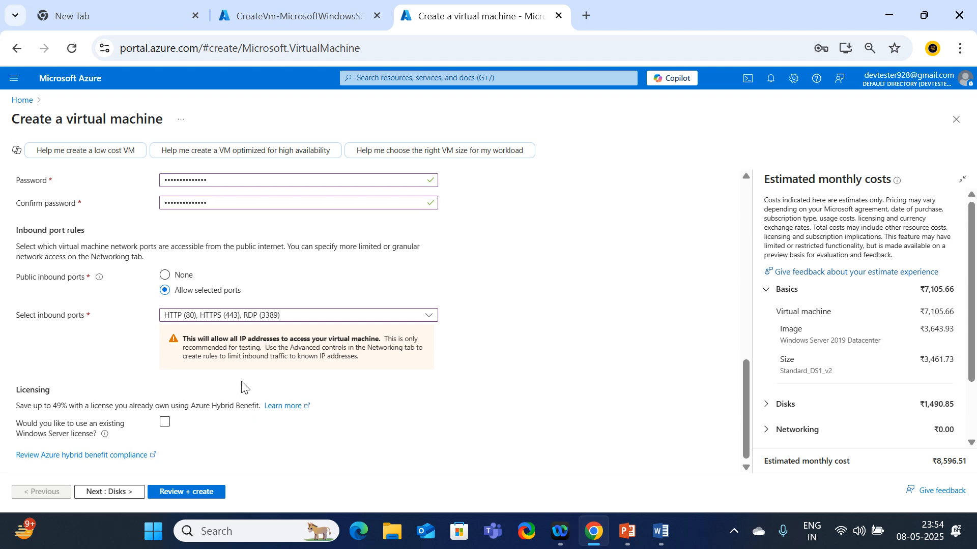
# Validate and create webserver2, then switch to the first VM's deployment tab
pyautogui.click(189, 492)
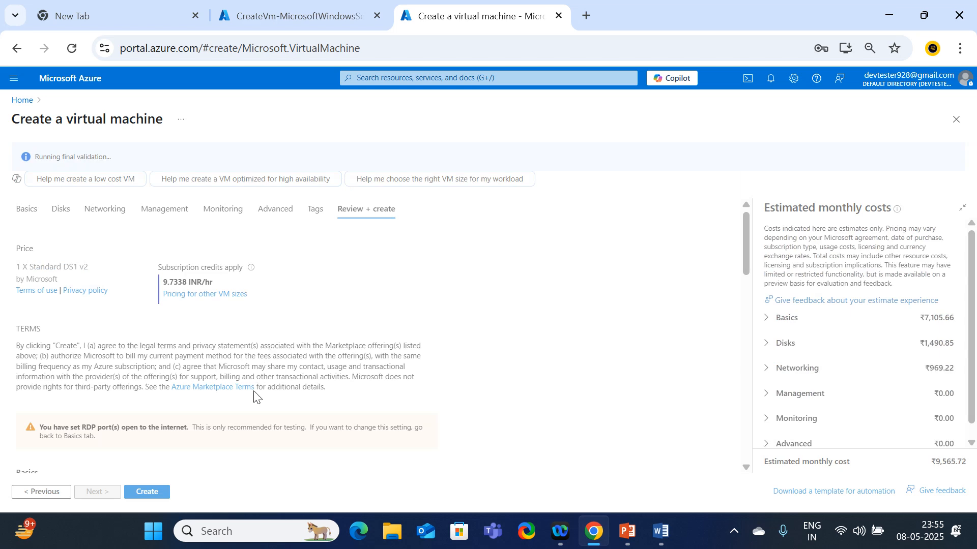
pyautogui.click(144, 492)
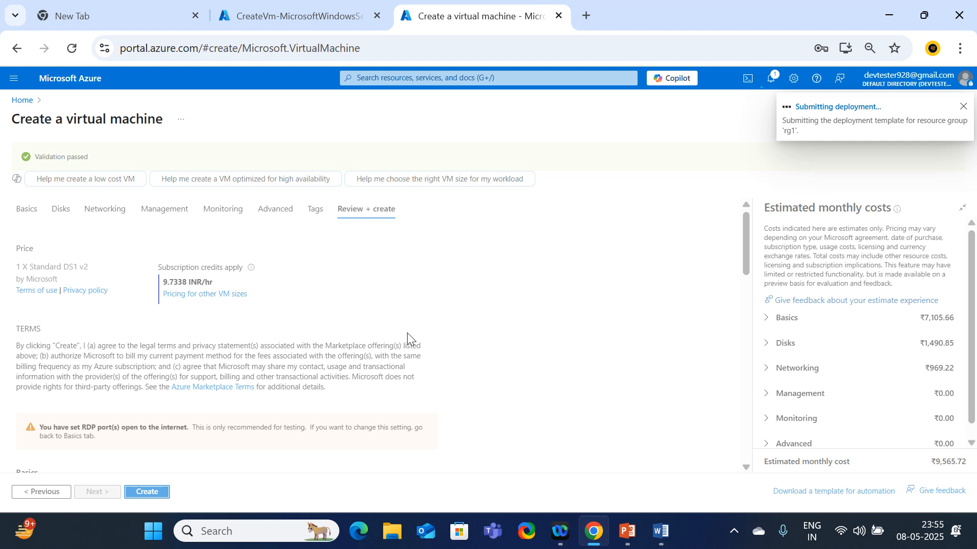
pyautogui.click(305, 16)
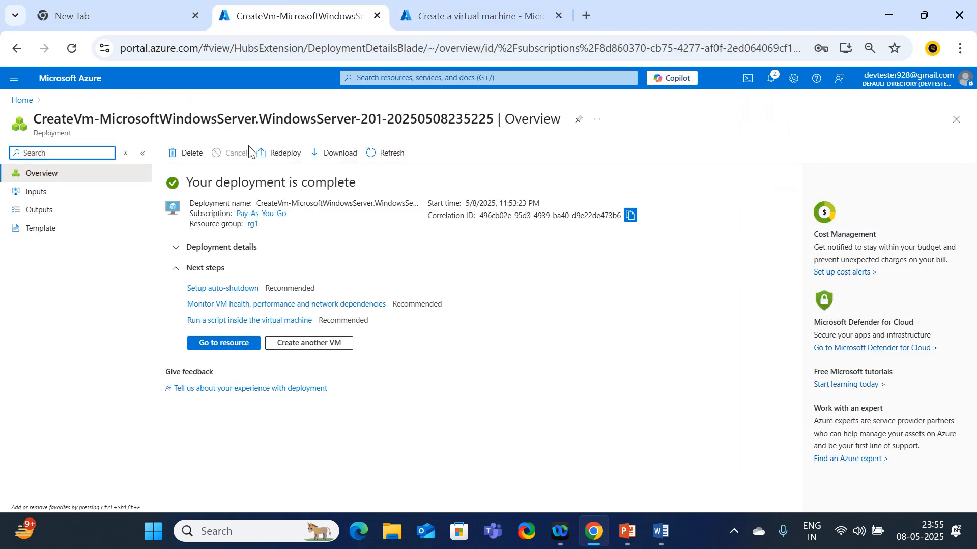
# Open webapplication1, check webserver2's deployment progress, then open the Virtual machines list from Home
pyautogui.click(217, 353)
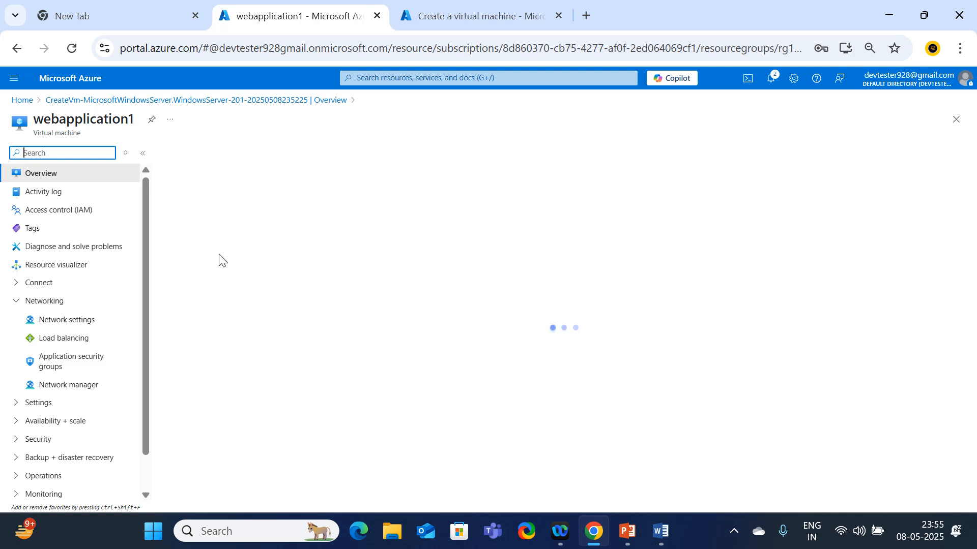
pyautogui.click(438, 17)
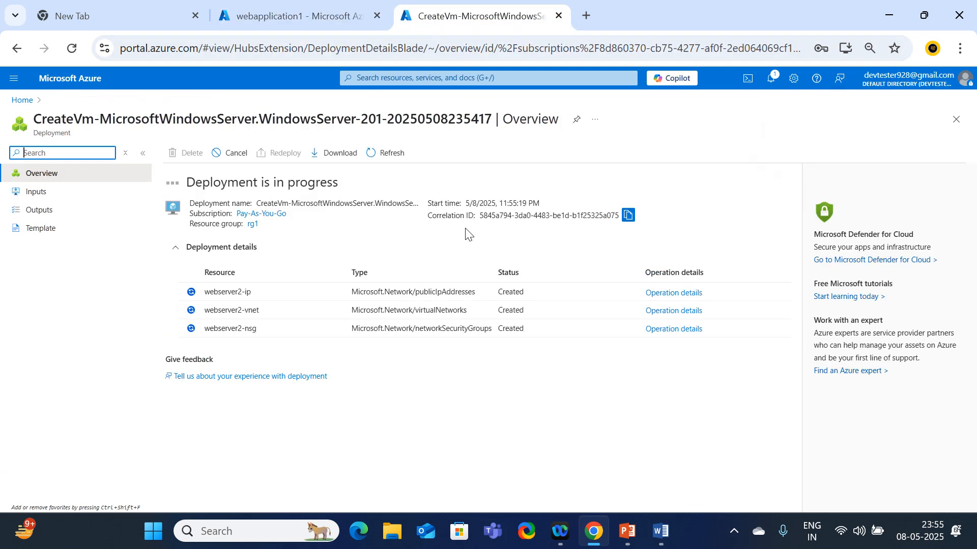
pyautogui.click(239, 19)
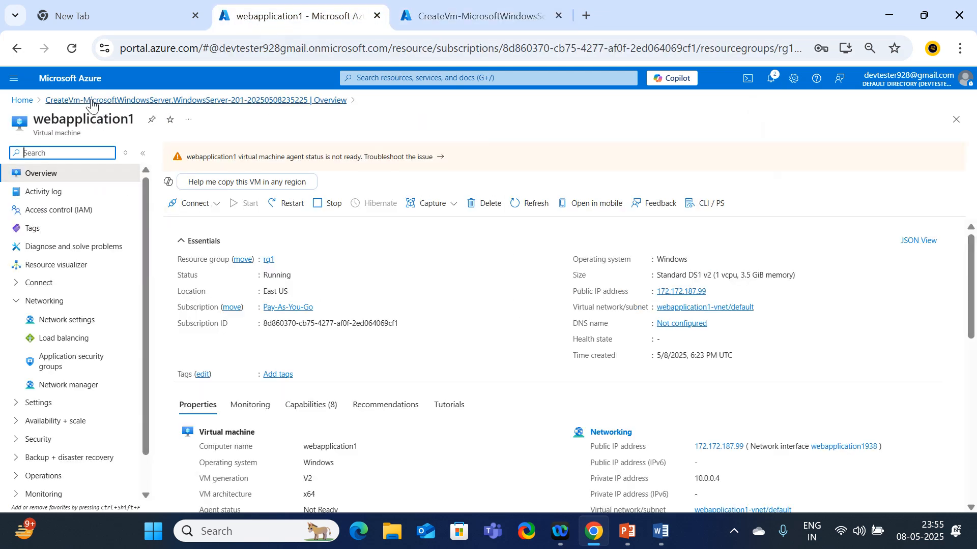
pyautogui.click(23, 101)
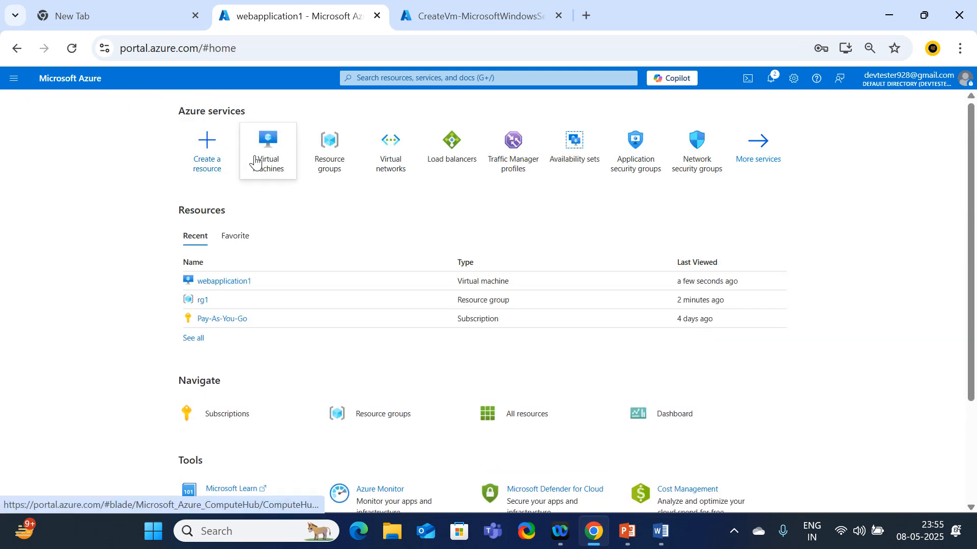
pyautogui.click(261, 165)
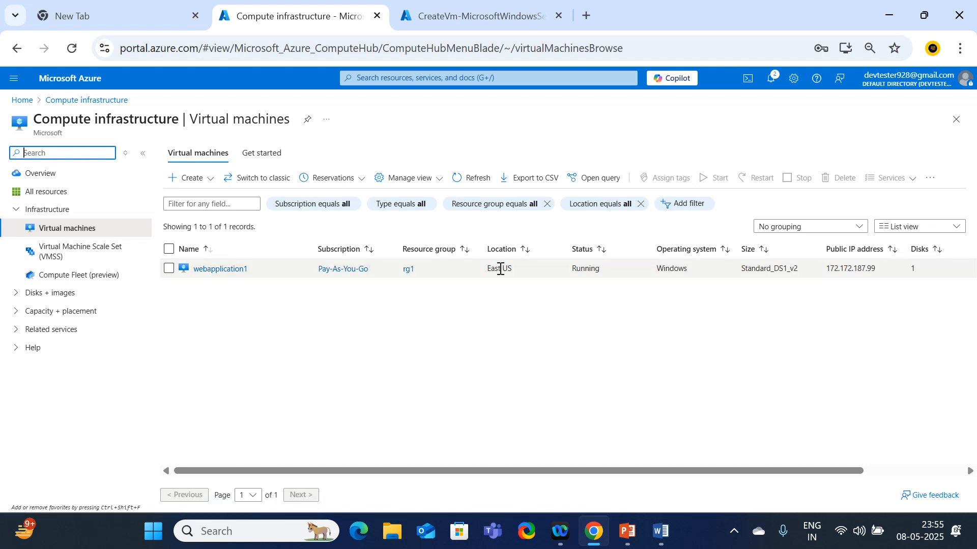
# Download and launch webapplication1's RDP file, retrying after the first connection failure
pyautogui.click(243, 270)
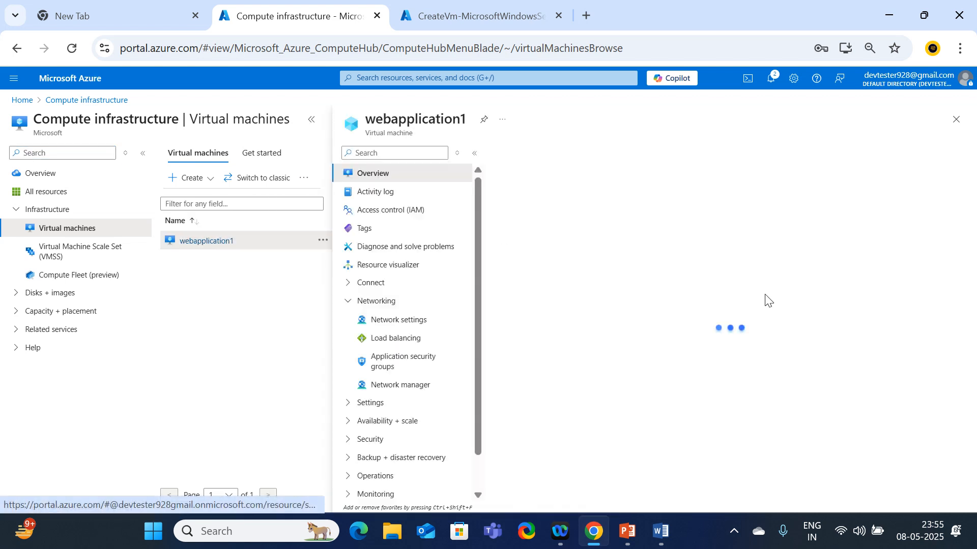
pyautogui.click(524, 171)
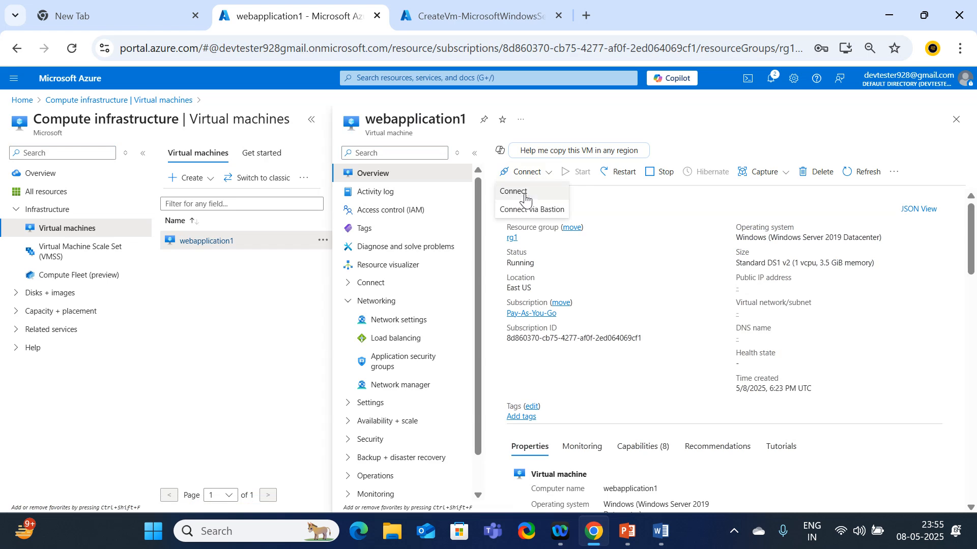
pyautogui.click(525, 196)
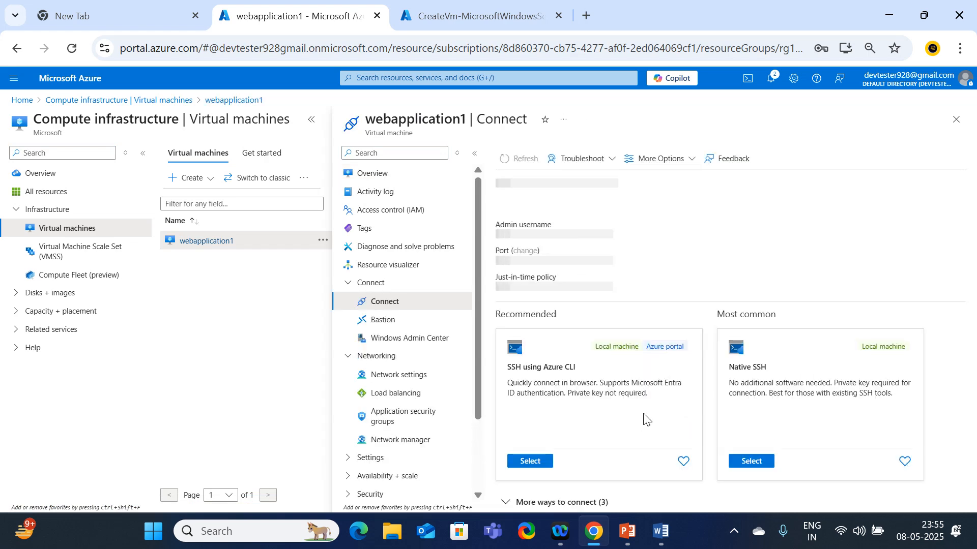
pyautogui.click(622, 461)
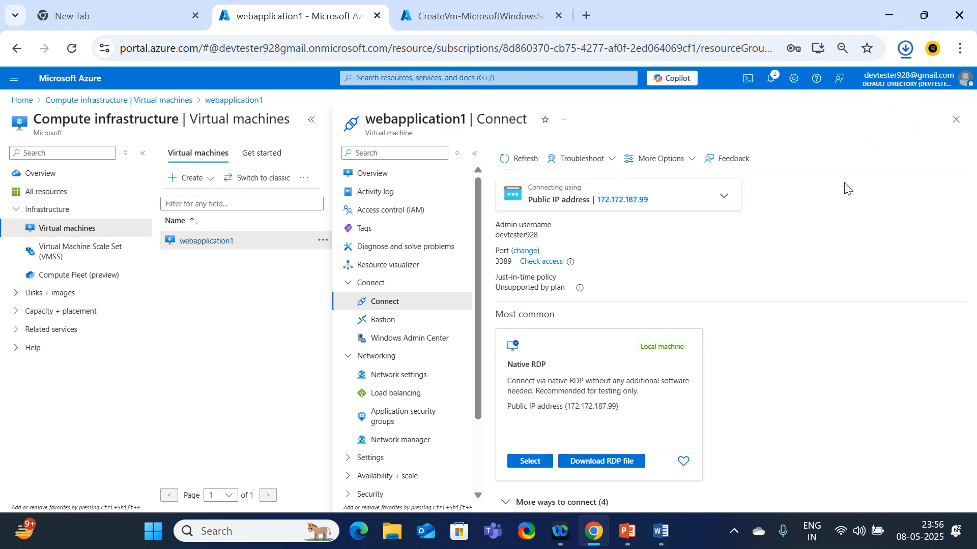
pyautogui.click(786, 84)
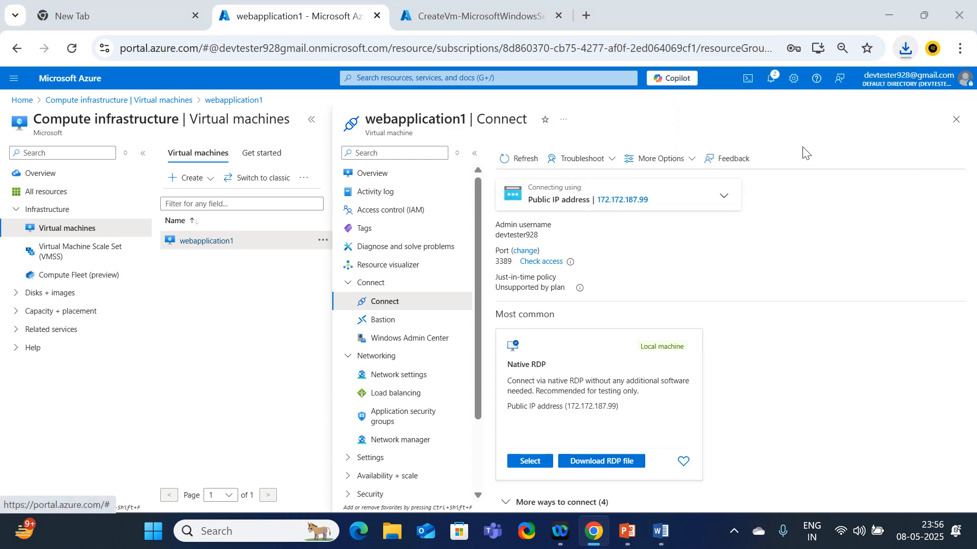
pyautogui.click(590, 343)
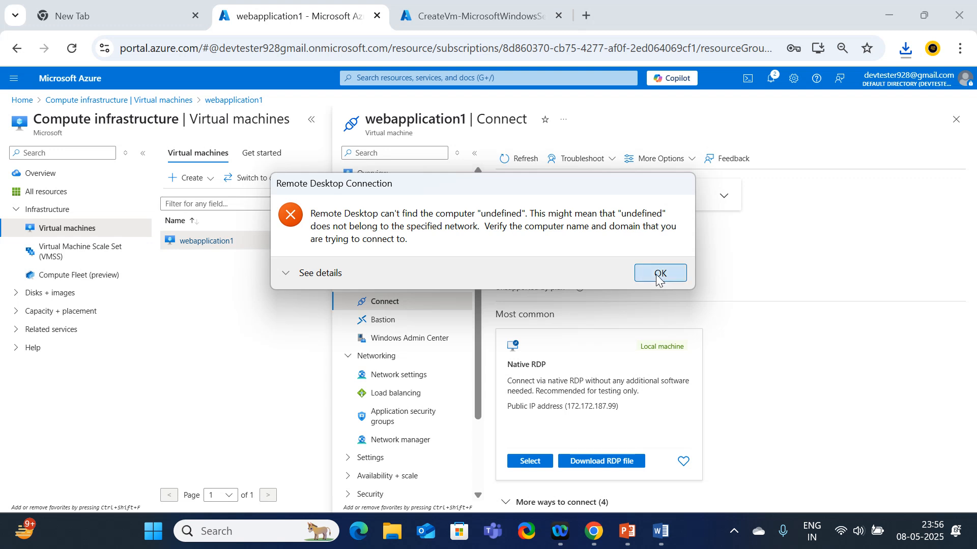
pyautogui.click(657, 277)
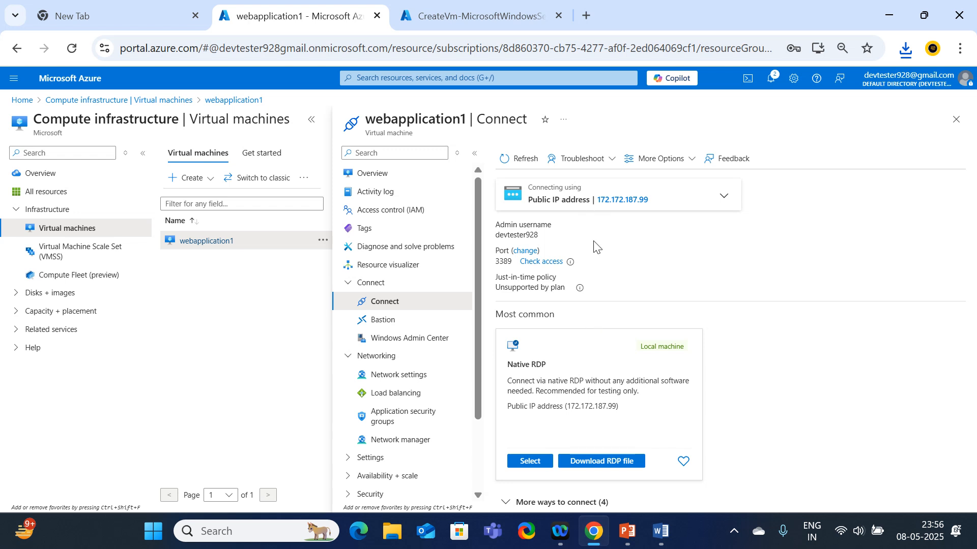
pyautogui.click(602, 462)
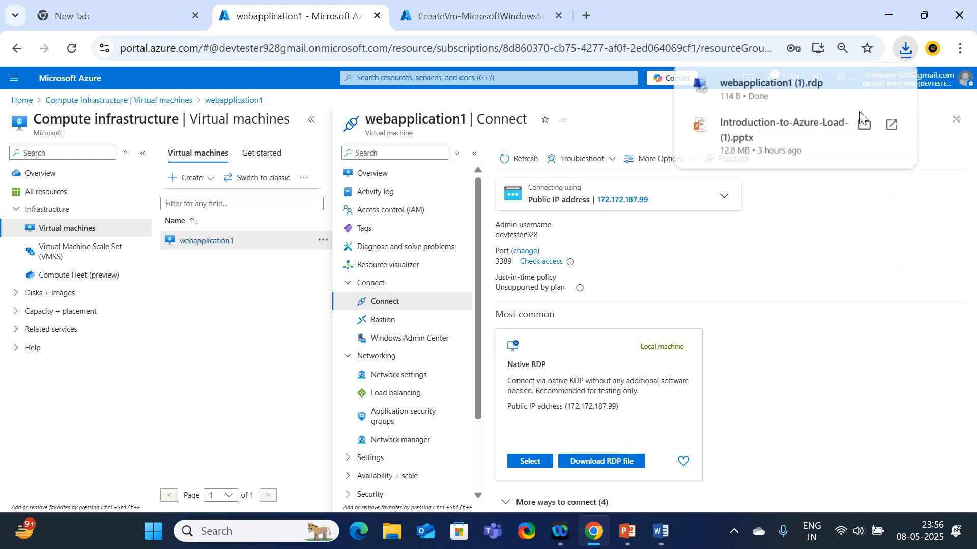
pyautogui.click(765, 93)
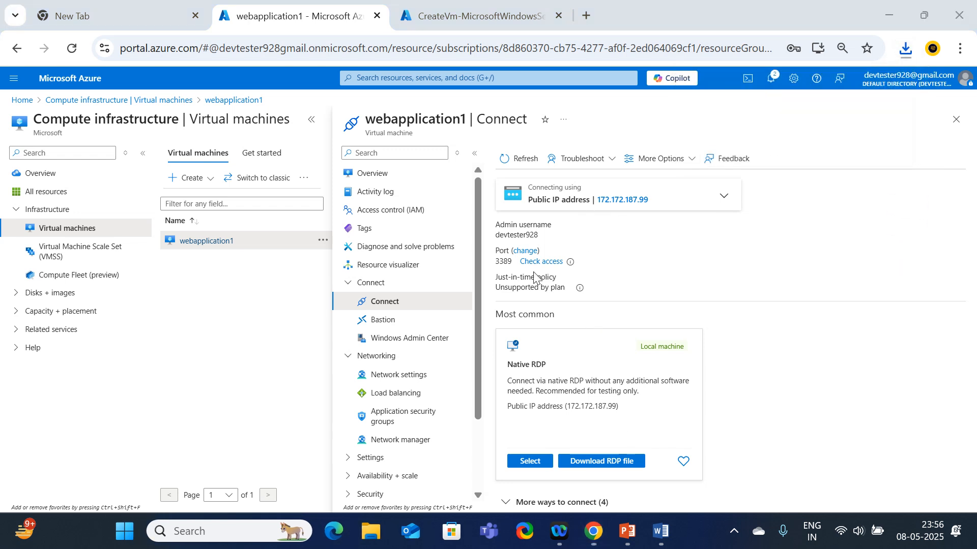
pyautogui.click(586, 346)
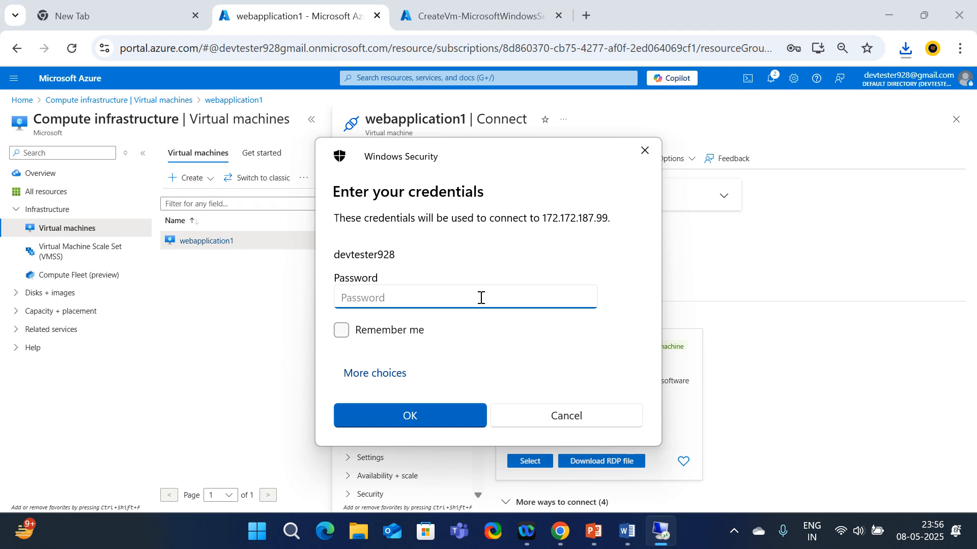
# Sign in to webapplication1 with the password and accept the untrusted certificate
pyautogui.write('••••••••••••••')
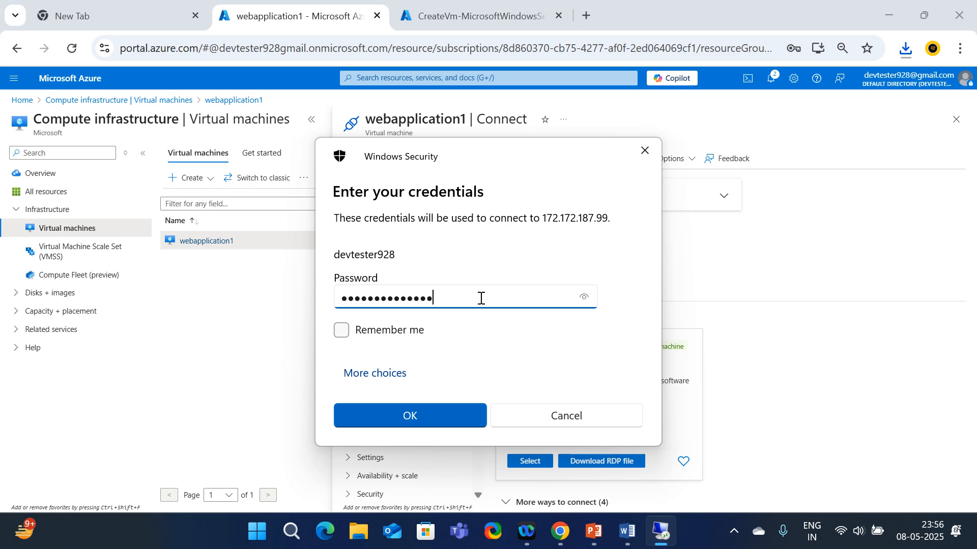
pyautogui.click(411, 417)
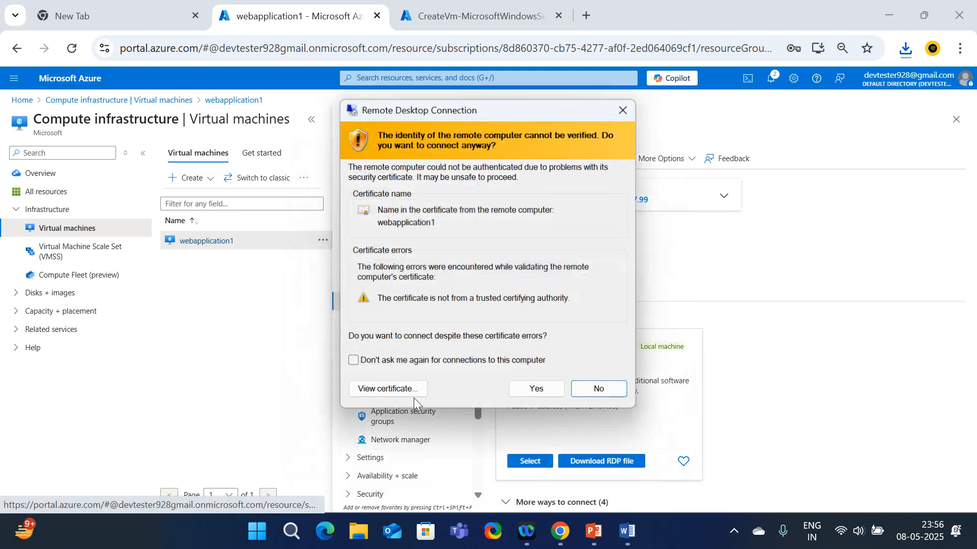
pyautogui.click(542, 392)
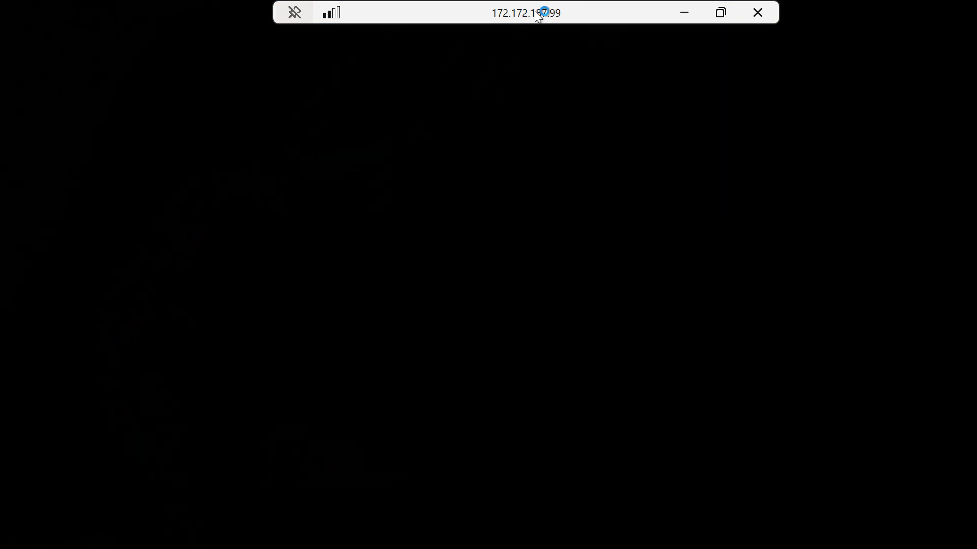
# Shrink the remote session into a window and switch to webserver2's deployment tab
pyautogui.doubleClick(548, 15)
pyautogui.moveTo(566, 104); pyautogui.dragTo(511, 104)
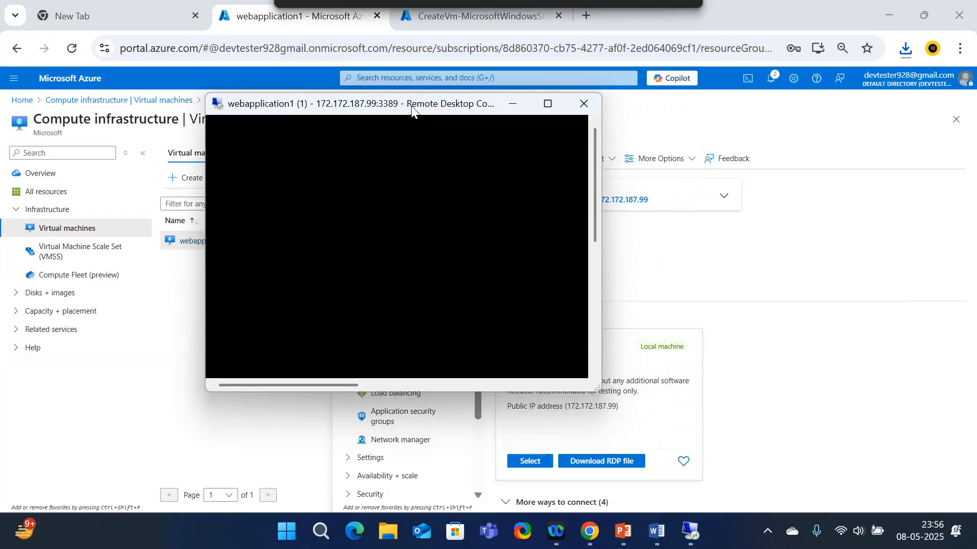
pyautogui.click(548, 104)
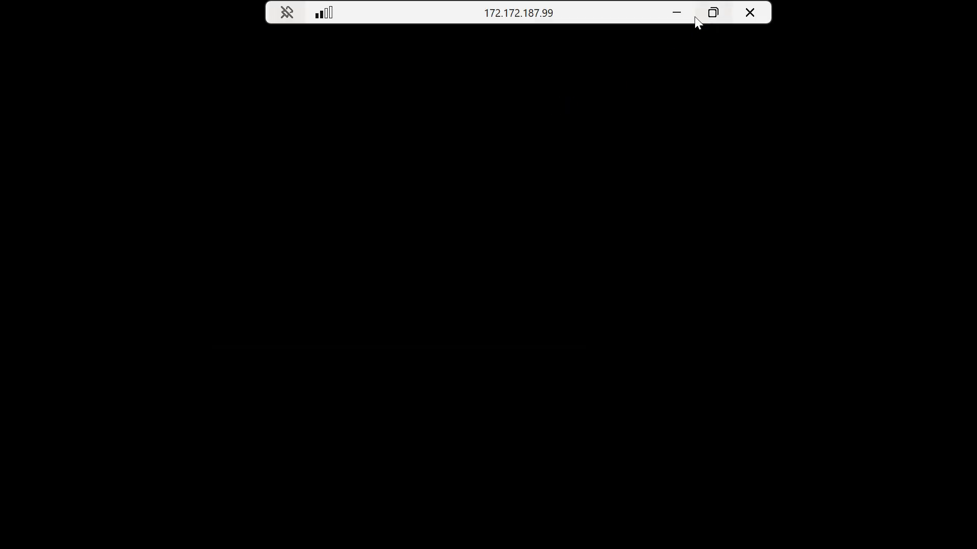
pyautogui.doubleClick(584, 9)
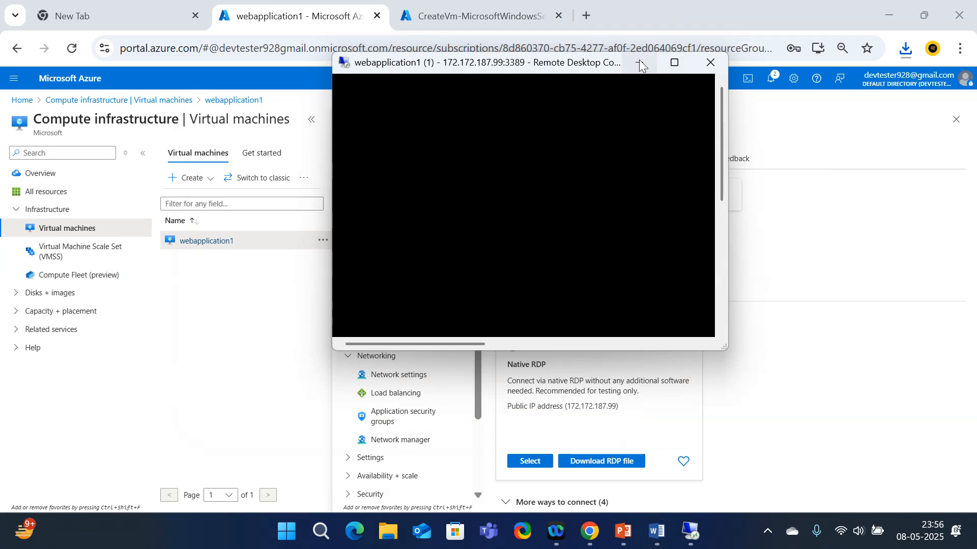
pyautogui.click(493, 16)
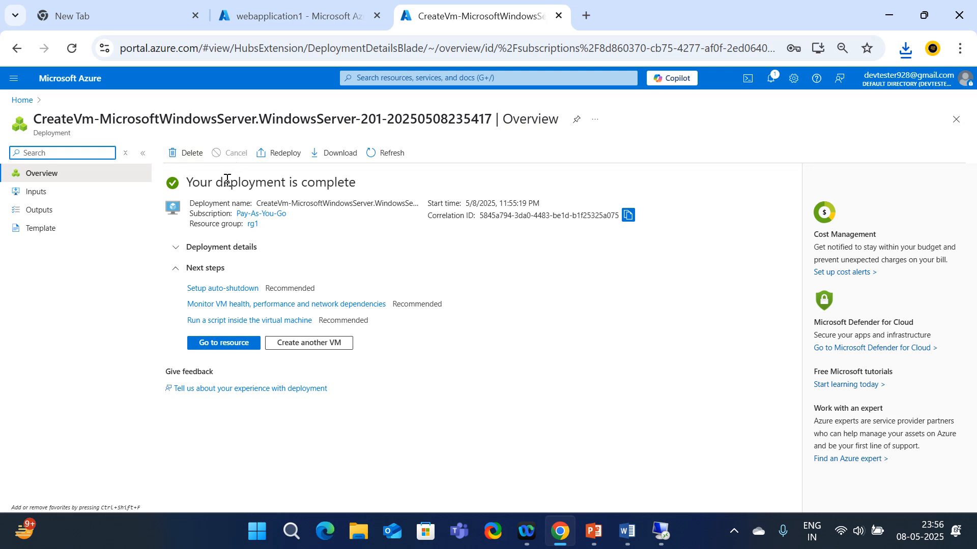
# Open the new webserver2 VM, then go from Home to the Virtual machines list
pyautogui.click(213, 342)
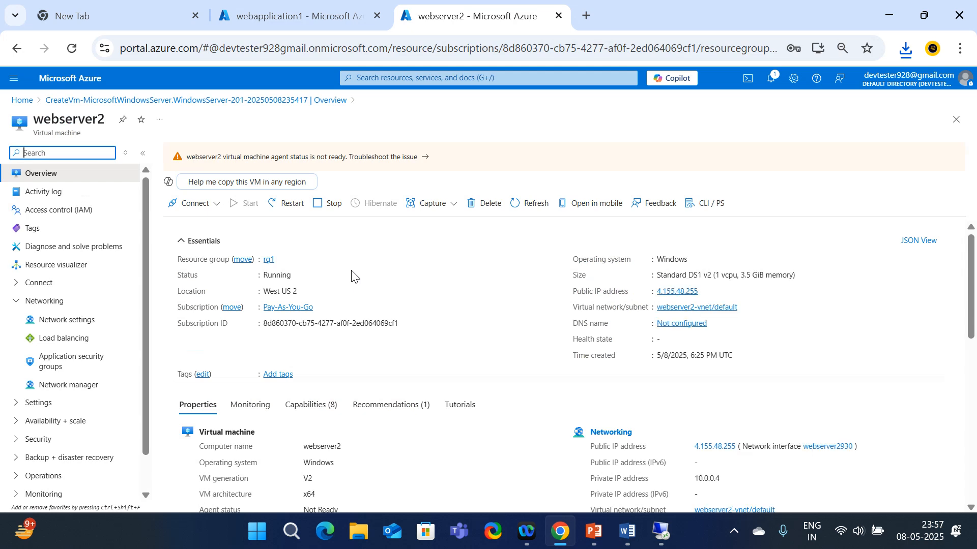
pyautogui.click(70, 78)
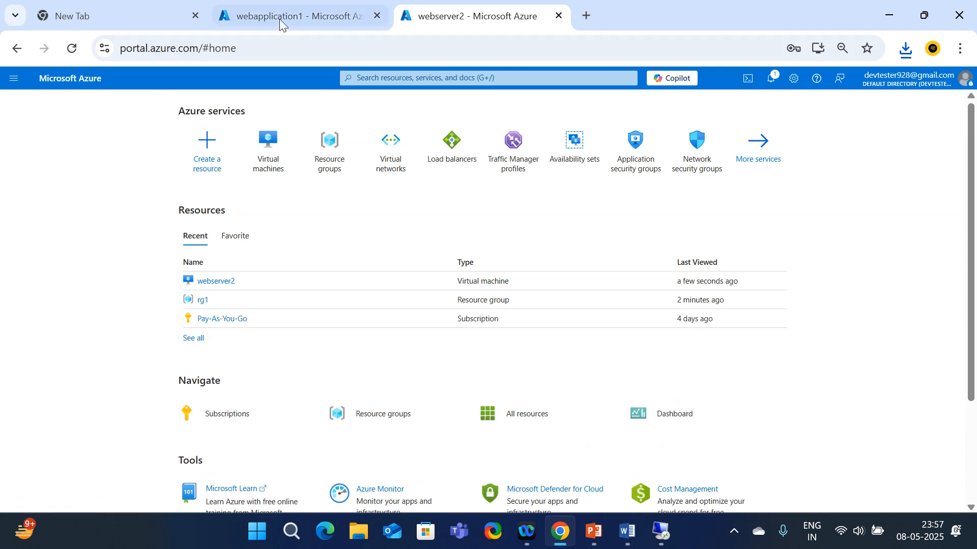
pyautogui.click(277, 167)
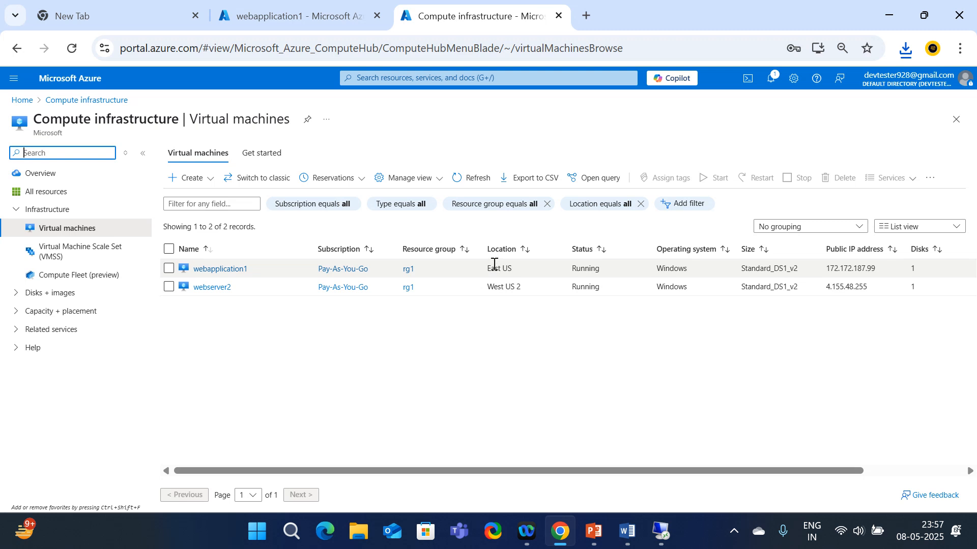
# Compare the Location column: webapplication1 in East US and webserver2 in West US 2
pyautogui.moveTo(487, 269); pyautogui.dragTo(525, 288)
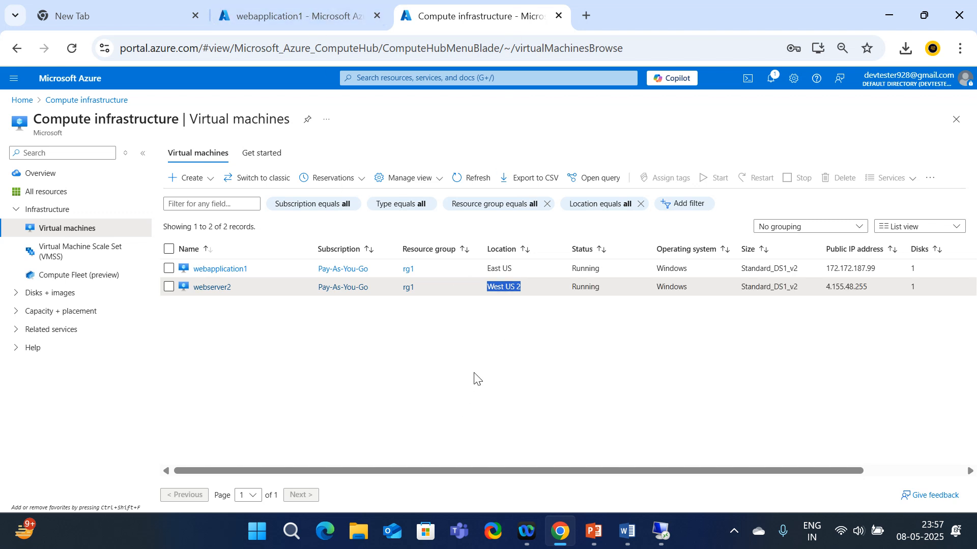
pyautogui.click(482, 351)
pyautogui.moveTo(513, 268); pyautogui.dragTo(488, 289)
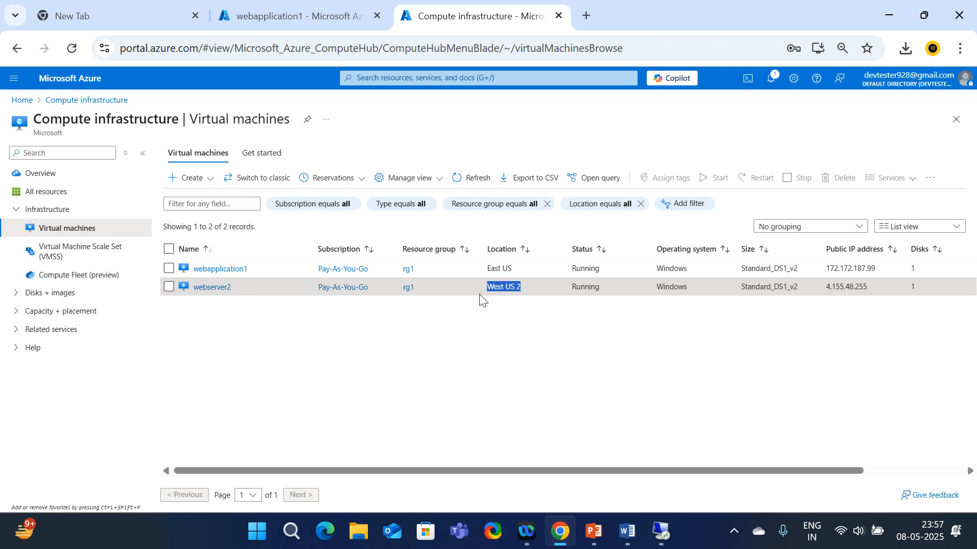
pyautogui.click(483, 338)
# Switch between the browser tabs and open webserver2 from the Virtual machines list
pyautogui.click(295, 15)
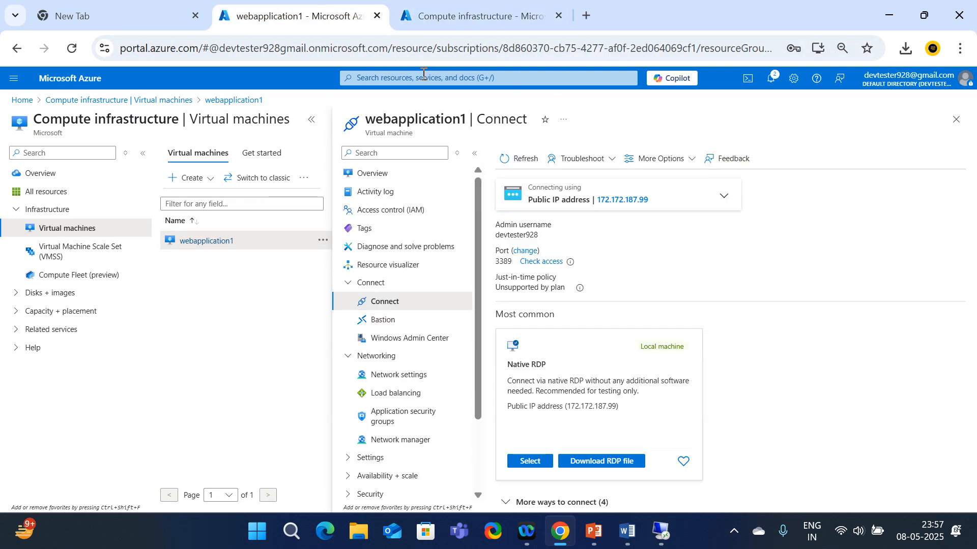
pyautogui.click(481, 16)
pyautogui.click(375, 8)
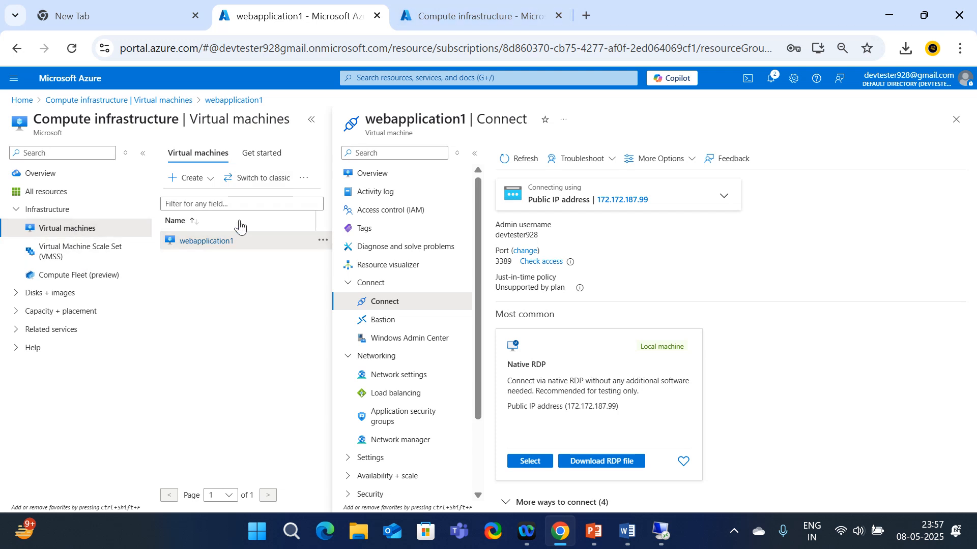
pyautogui.click(179, 102)
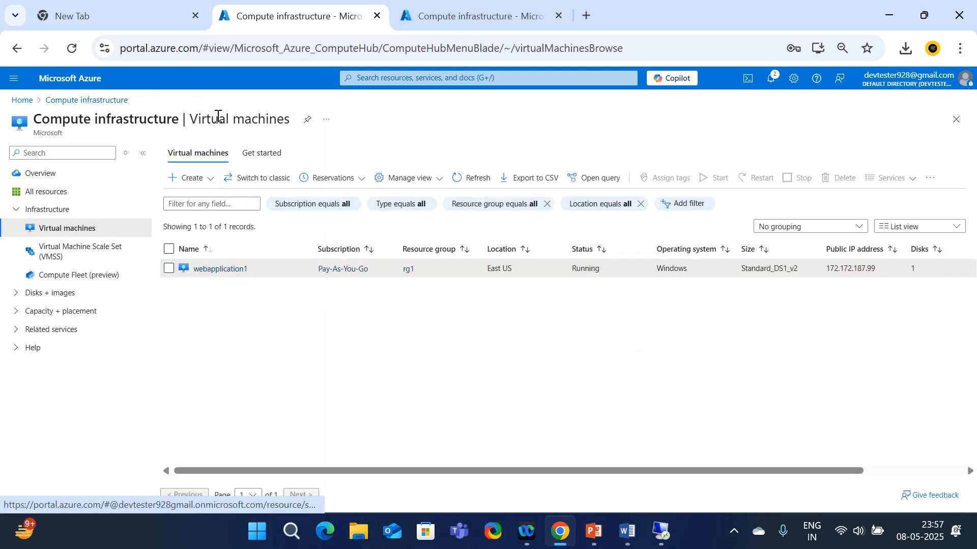
pyautogui.click(473, 17)
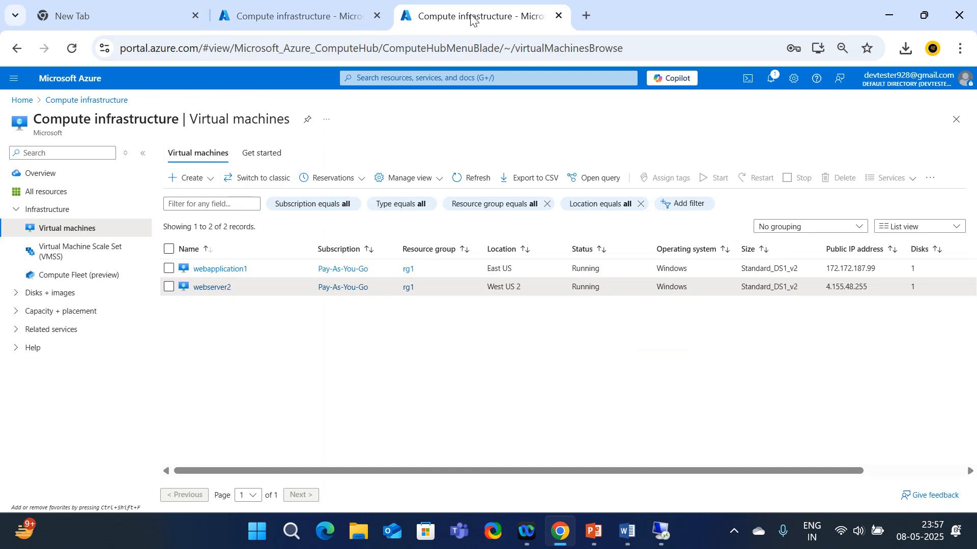
pyautogui.click(210, 288)
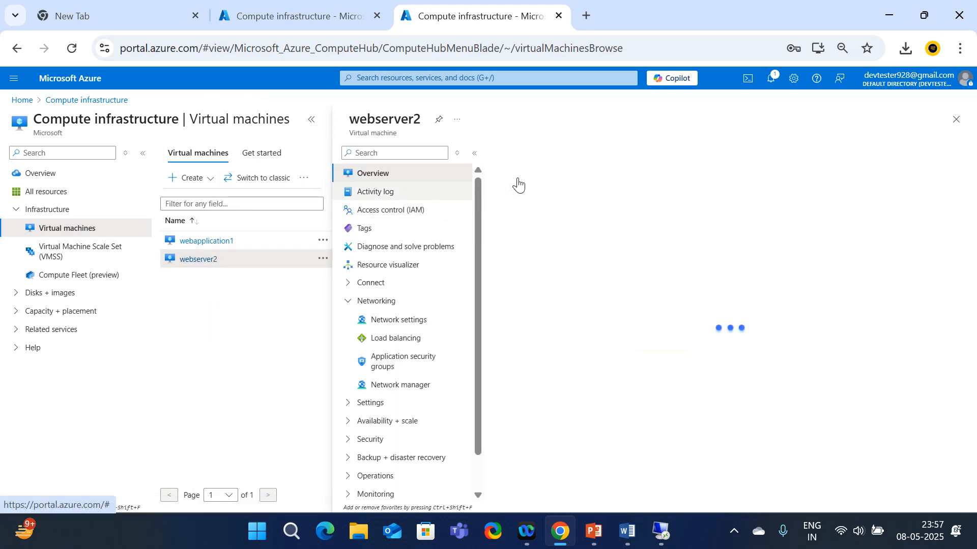
# Download webserver2's RDP file from its Connect page and open it
pyautogui.click(534, 203)
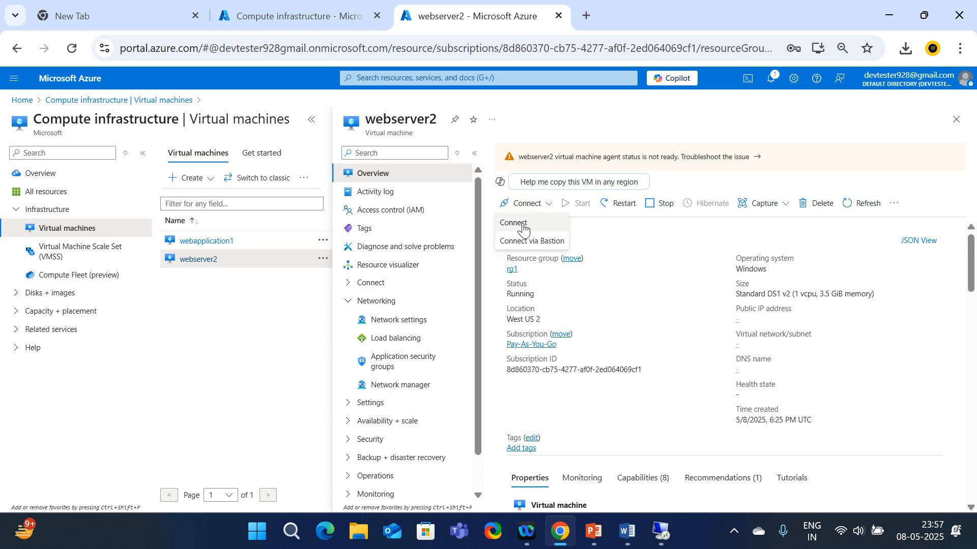
pyautogui.click(533, 224)
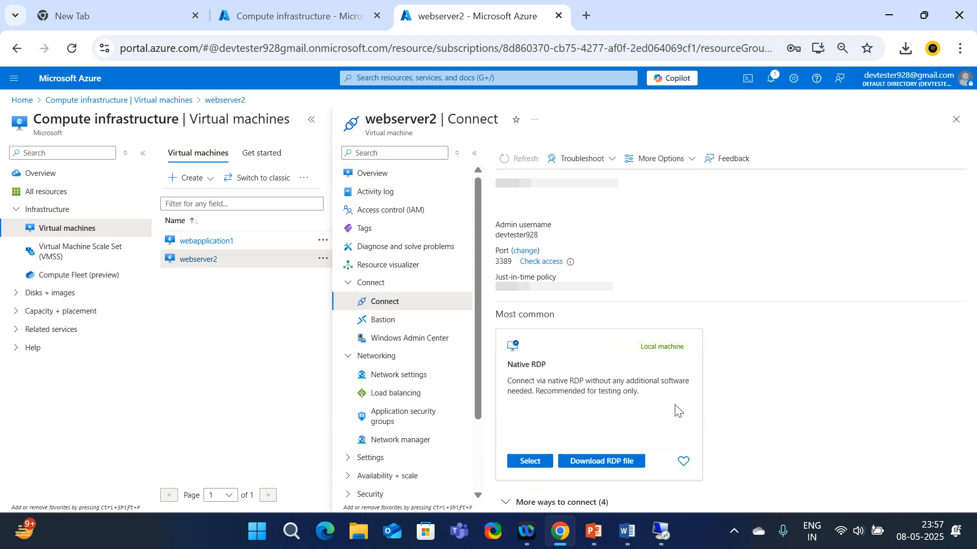
pyautogui.click(591, 461)
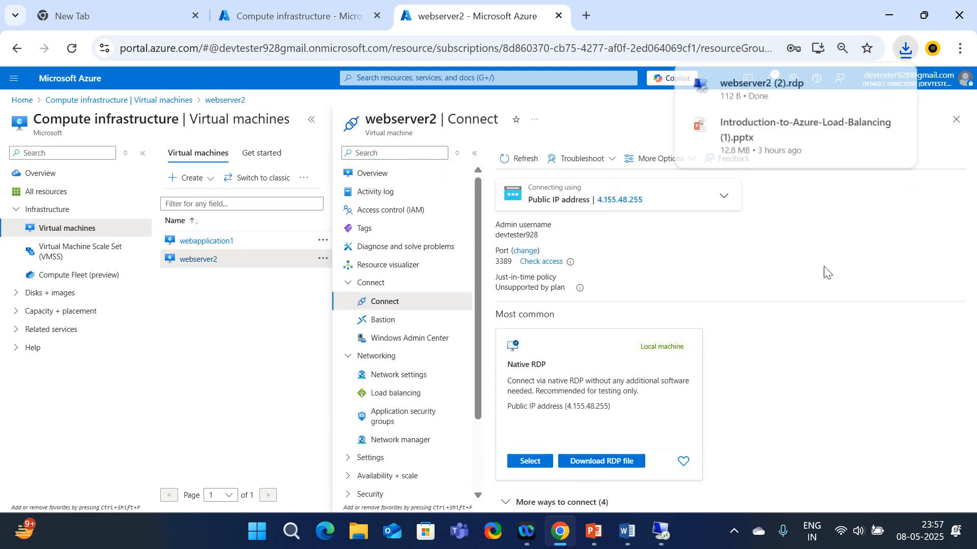
pyautogui.click(764, 92)
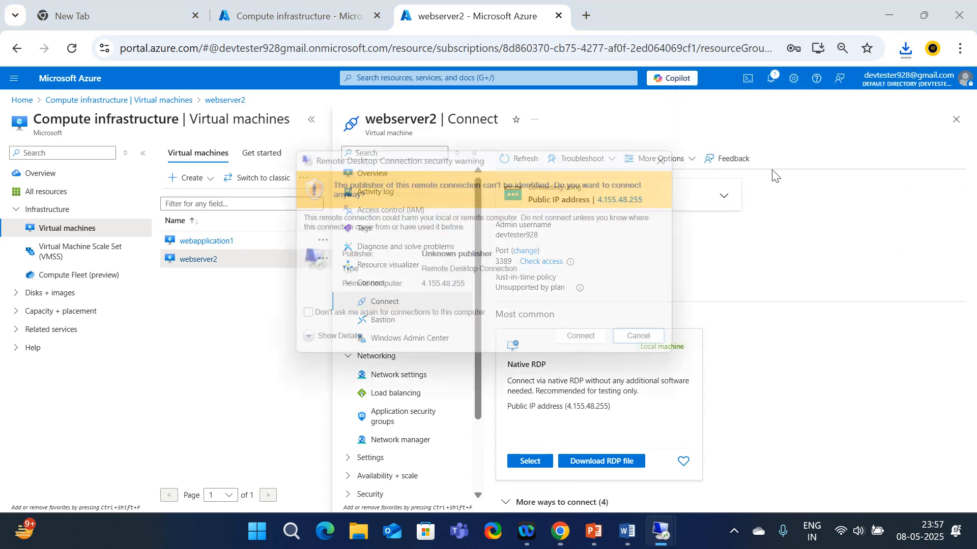
# Connect to webserver2 at 4.155.48.255 with the admin password, accepting the certificate warning
pyautogui.click(591, 351)
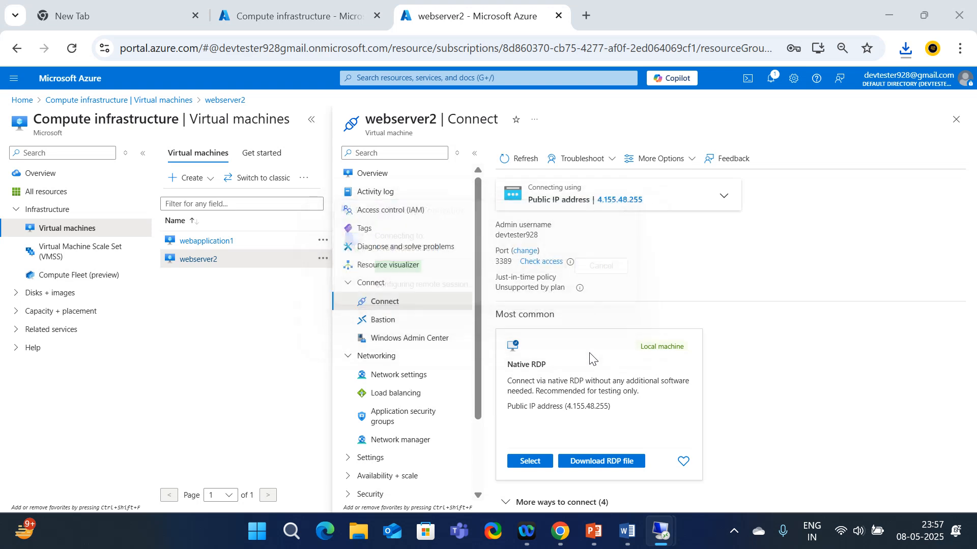
pyautogui.write('••')
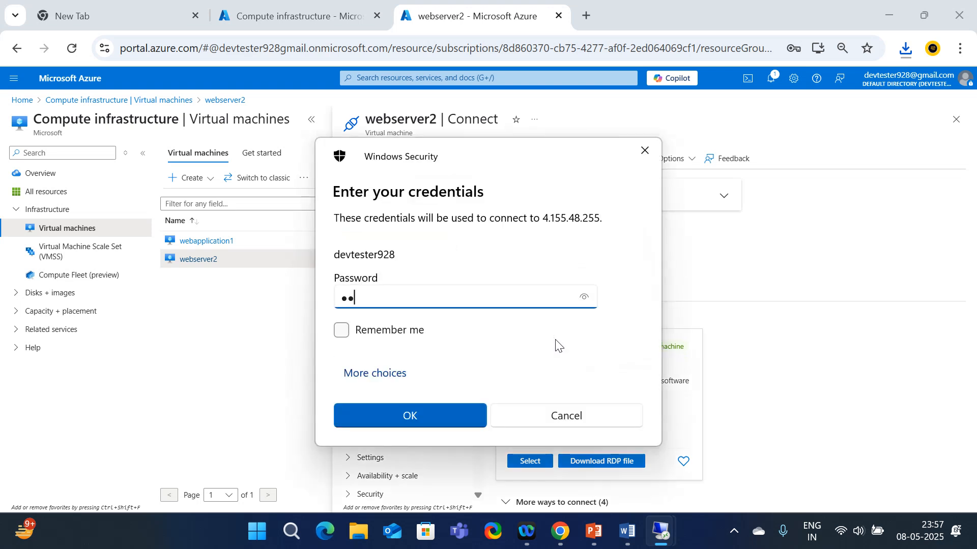
pyautogui.write('••••••••')
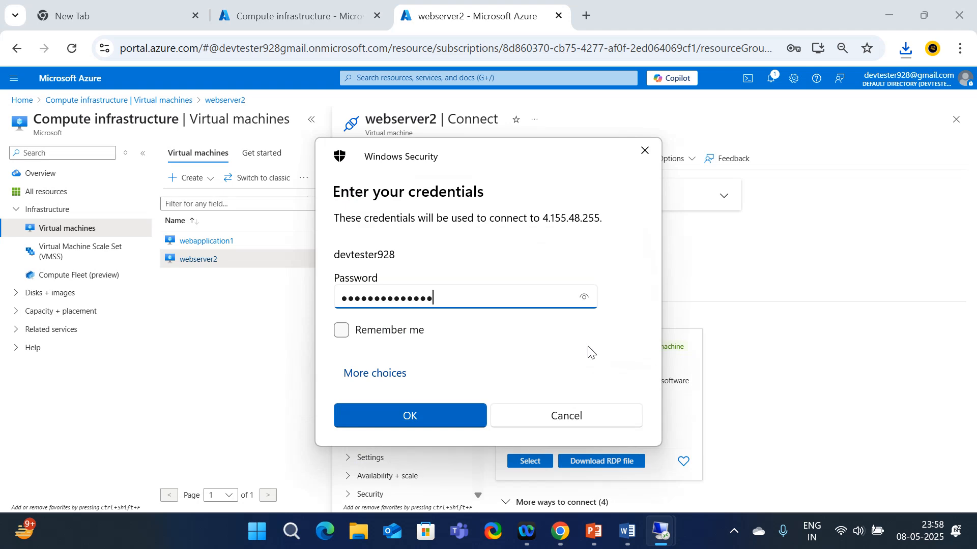
pyautogui.click(426, 416)
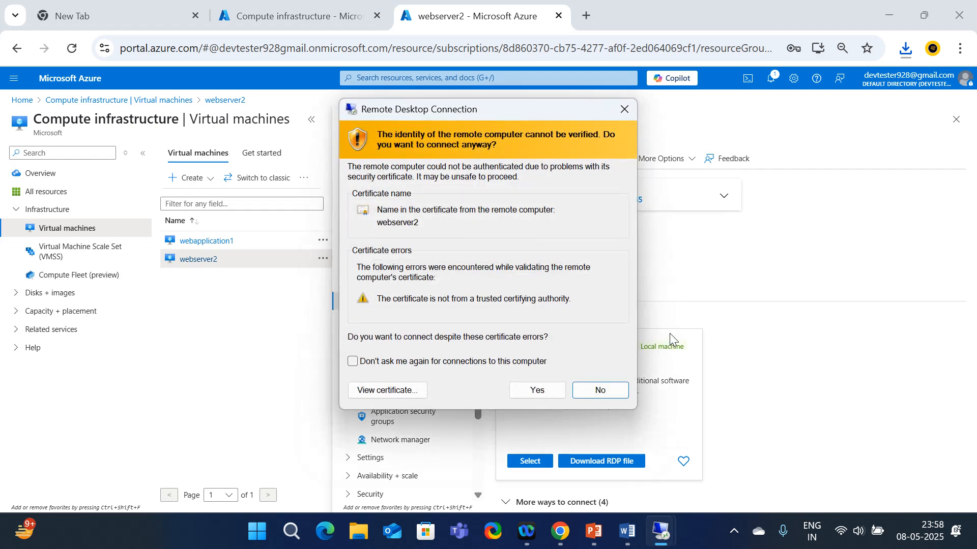
pyautogui.click(536, 390)
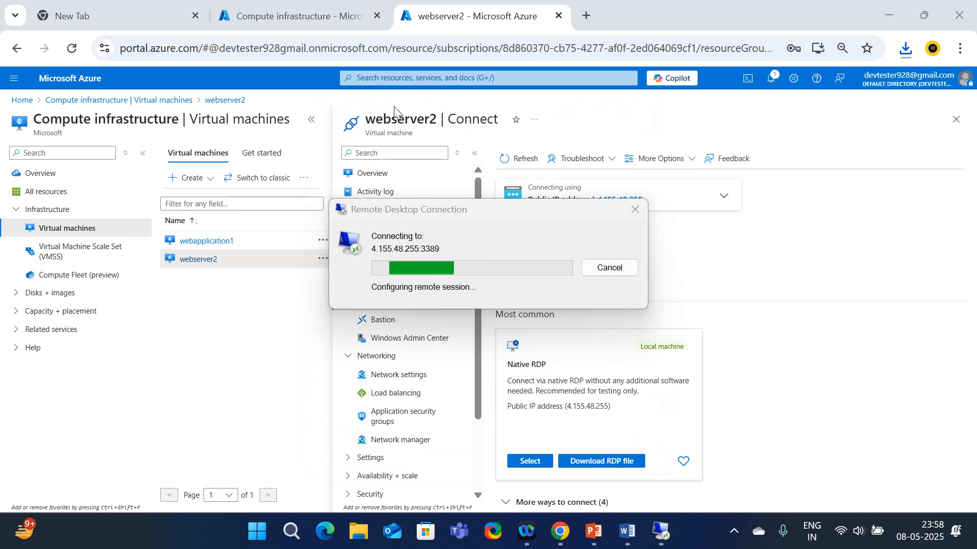
# Maximize the webapplication1 session and dismiss the network discovery and Windows Admin Center pop-ups
pyautogui.moveTo(662, 532)
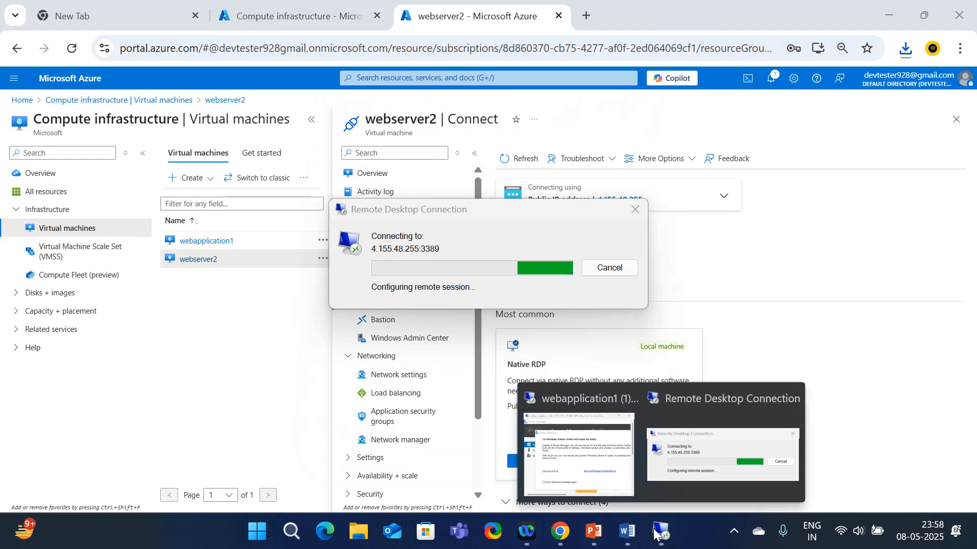
pyautogui.click(579, 455)
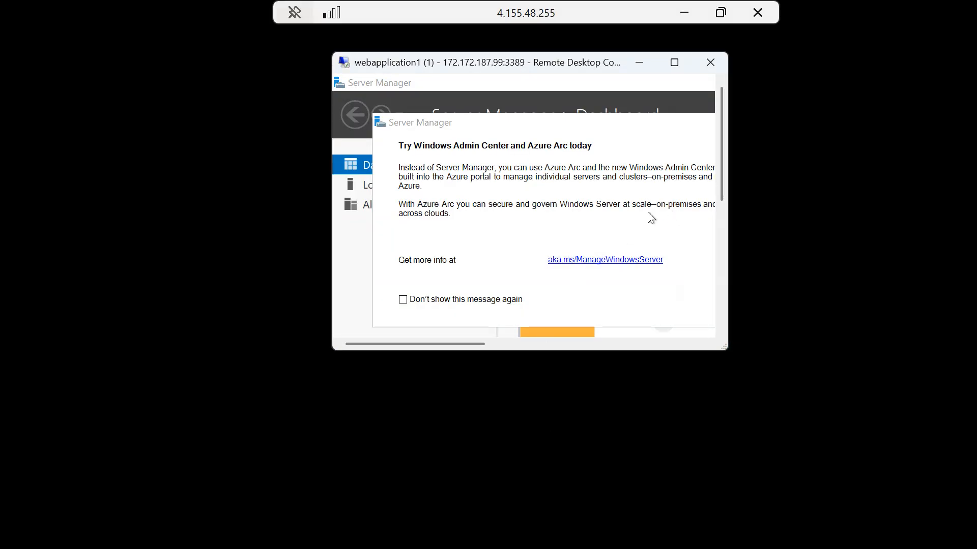
pyautogui.click(679, 62)
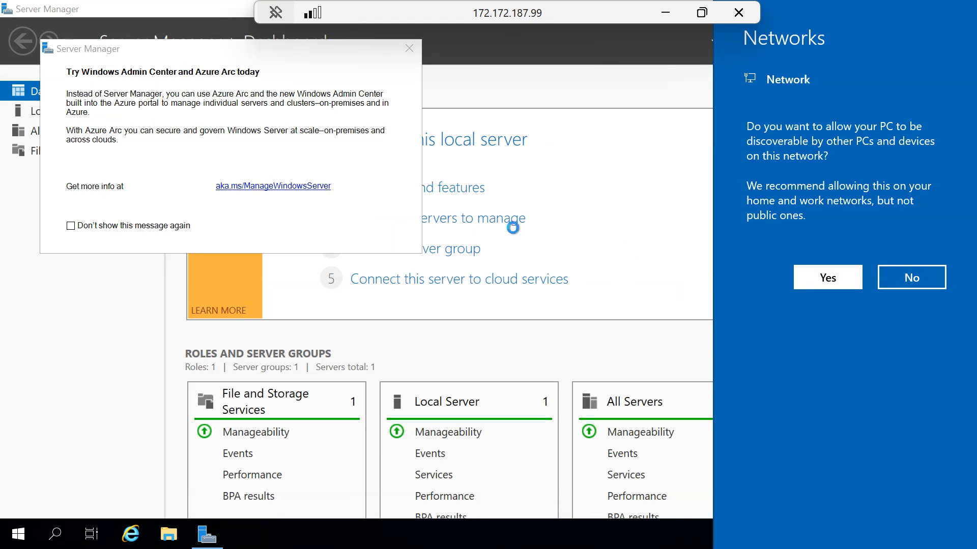
pyautogui.click(388, 75)
pyautogui.click(409, 48)
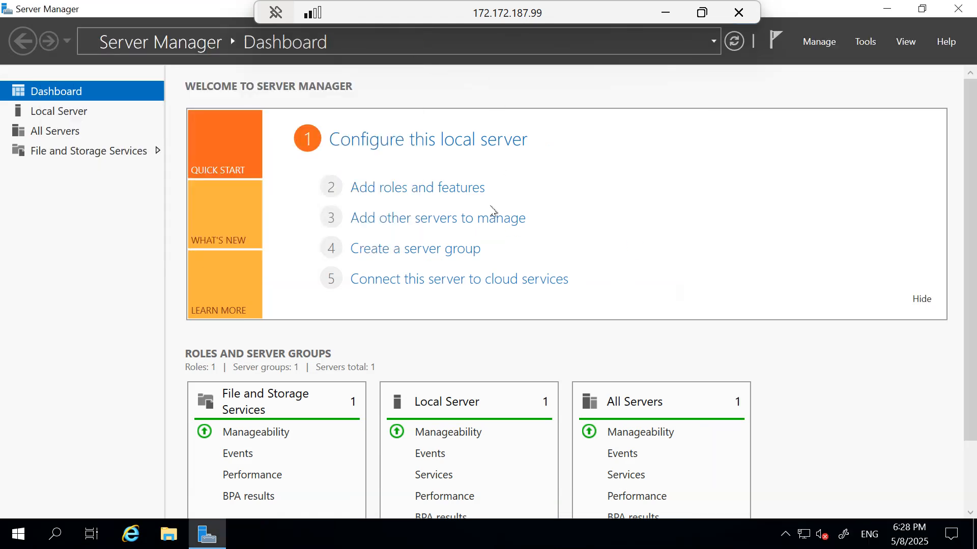
# Install the Web Server (IIS) role with its required features and default role services
pyautogui.click(404, 189)
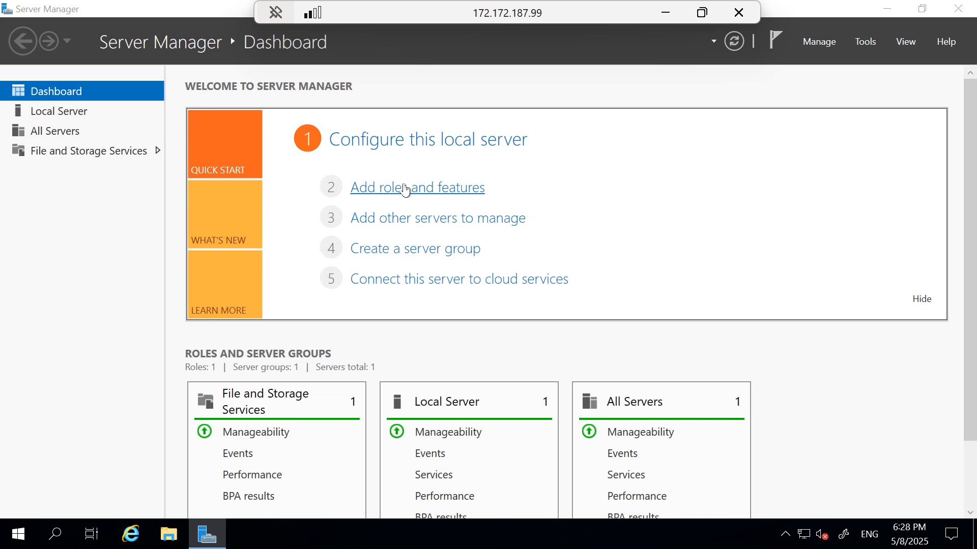
pyautogui.click(489, 489)
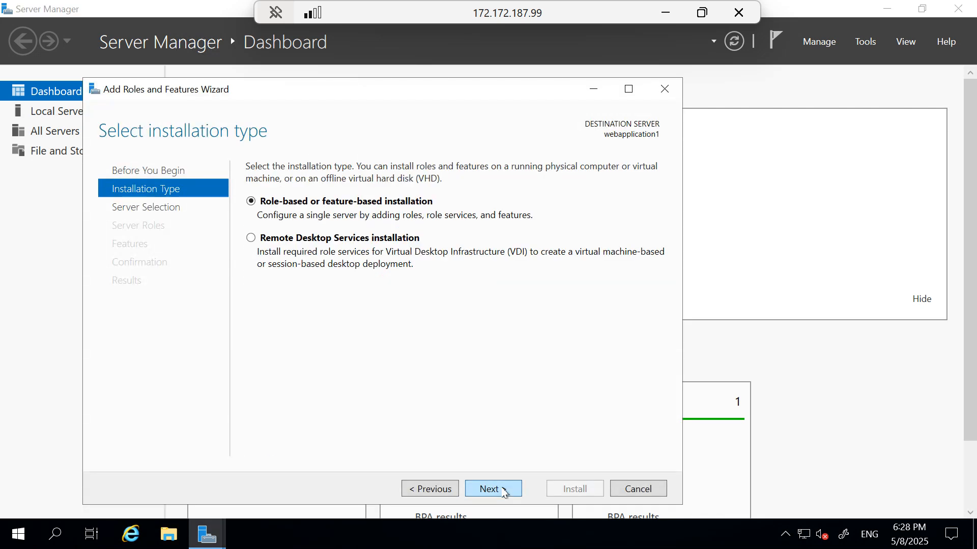
pyautogui.click(489, 488)
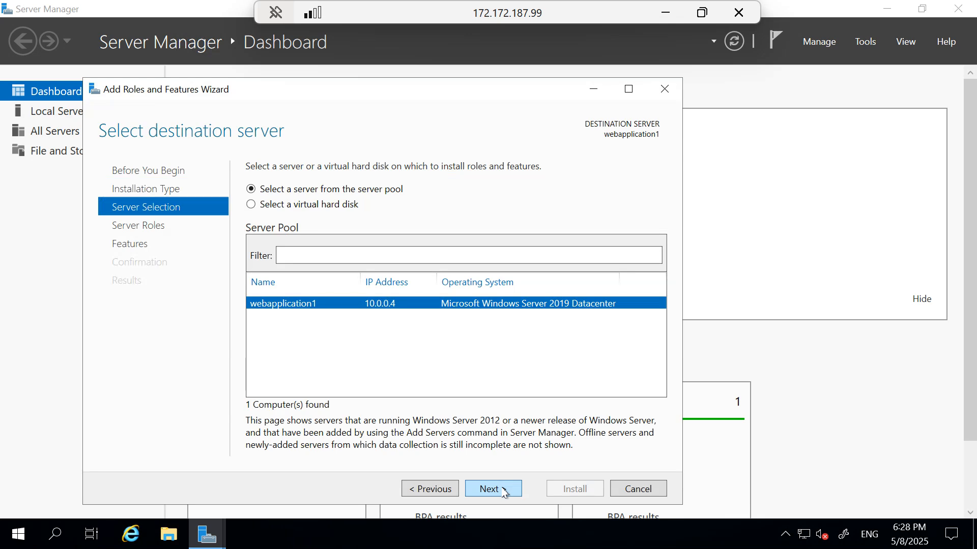
pyautogui.click(489, 489)
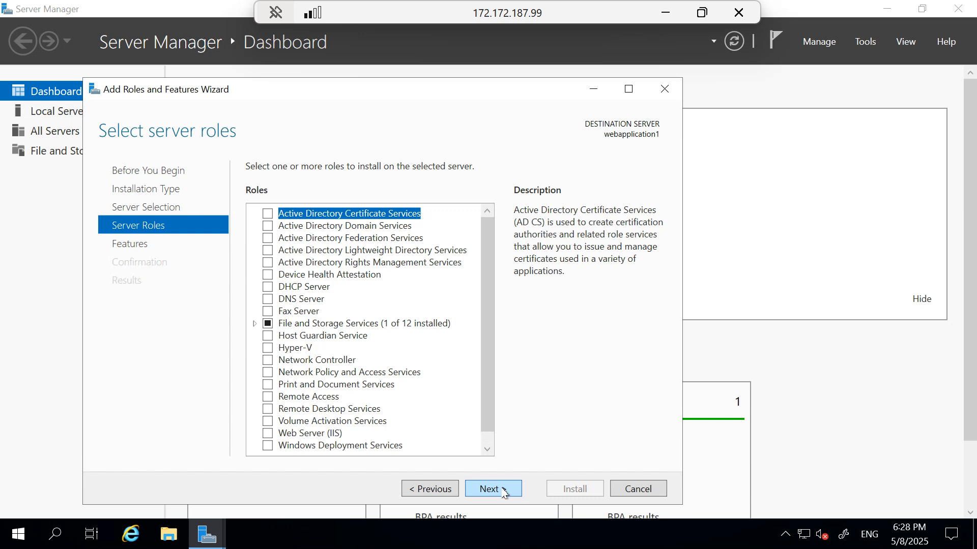
pyautogui.click(275, 435)
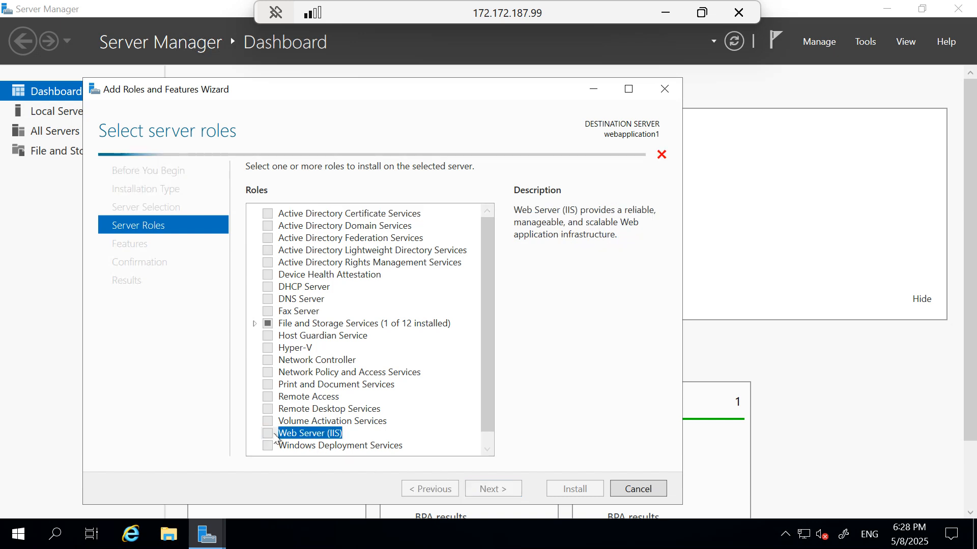
pyautogui.click(418, 422)
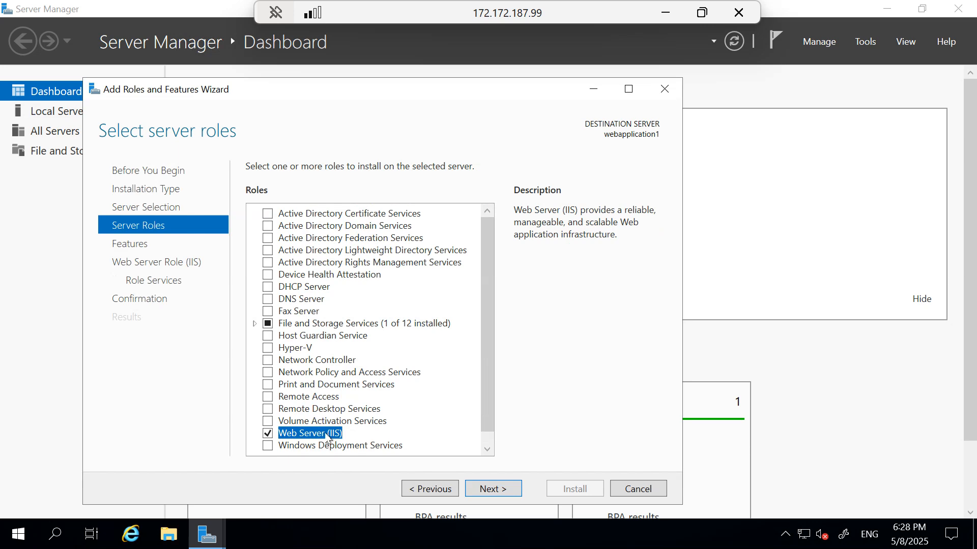
pyautogui.click(483, 490)
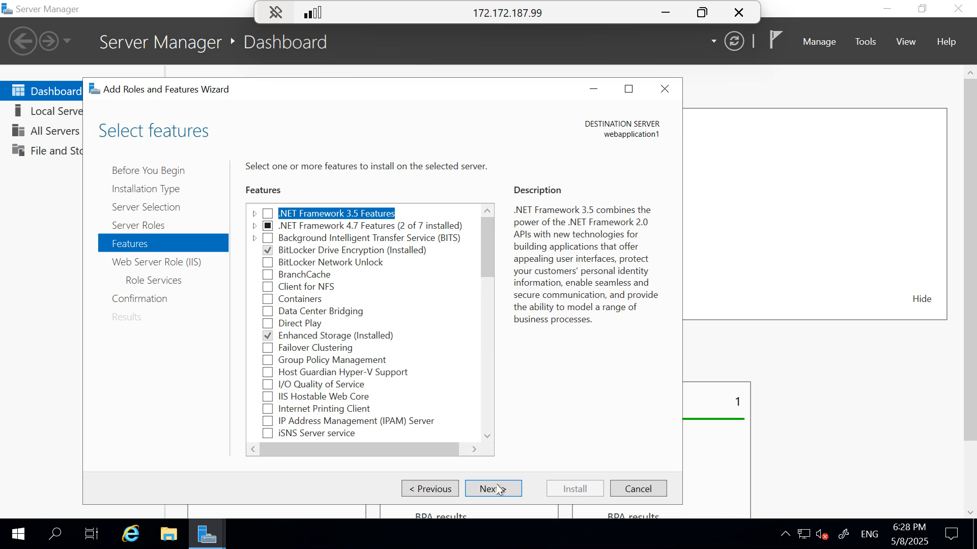
pyautogui.click(495, 489)
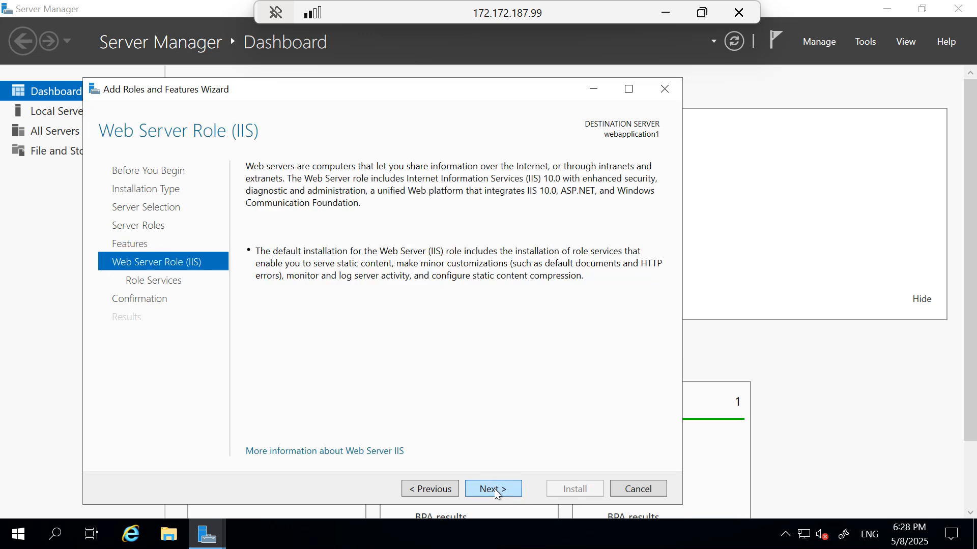
pyautogui.click(495, 490)
pyautogui.click(495, 491)
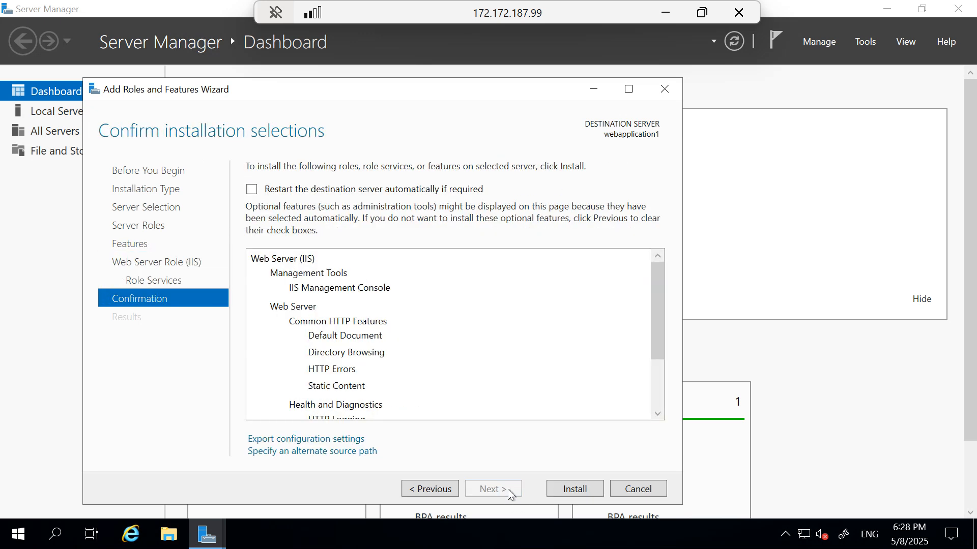
pyautogui.click(580, 490)
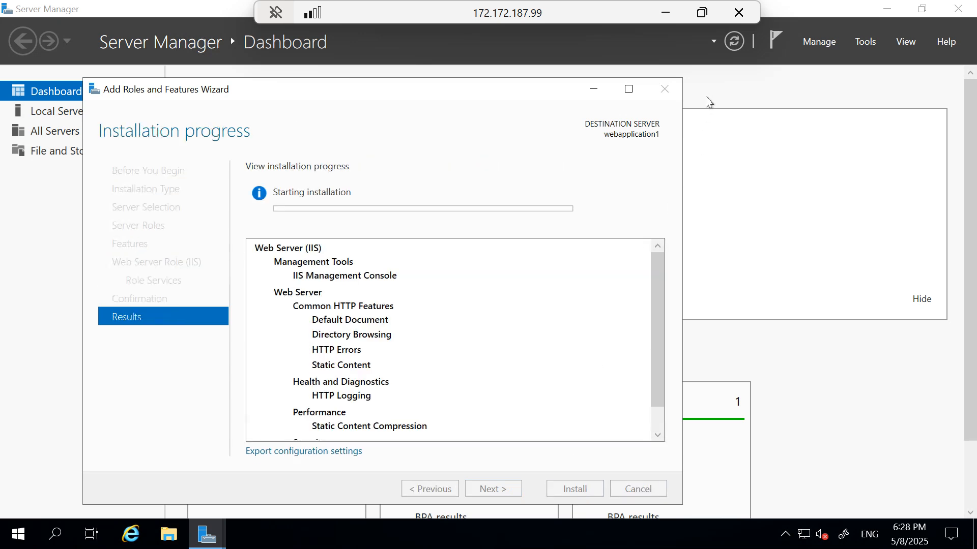
# Window both remote sessions, then show the webserver2 session full screen
pyautogui.moveTo(568, 5); pyautogui.dragTo(523, 191)
pyautogui.moveTo(557, 19); pyautogui.dragTo(526, 100)
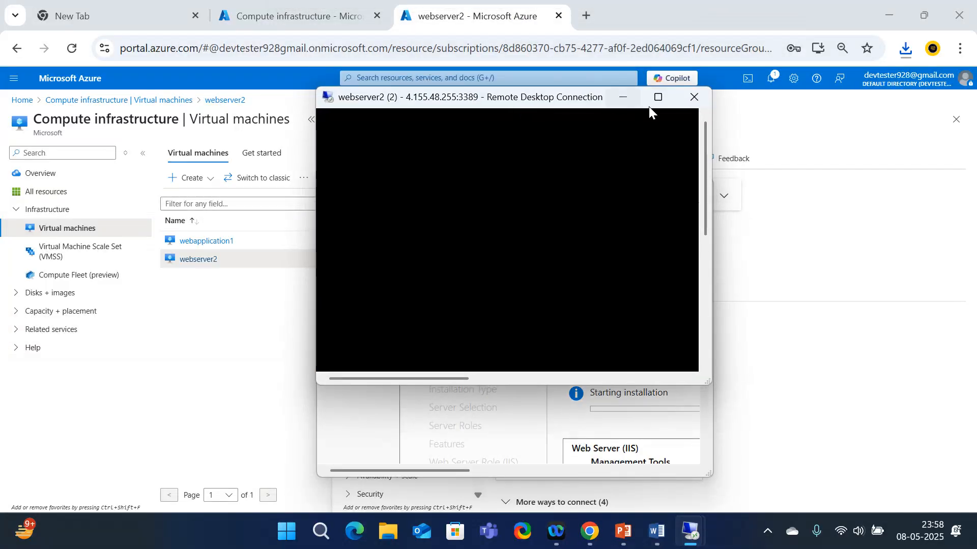
pyautogui.click(624, 101)
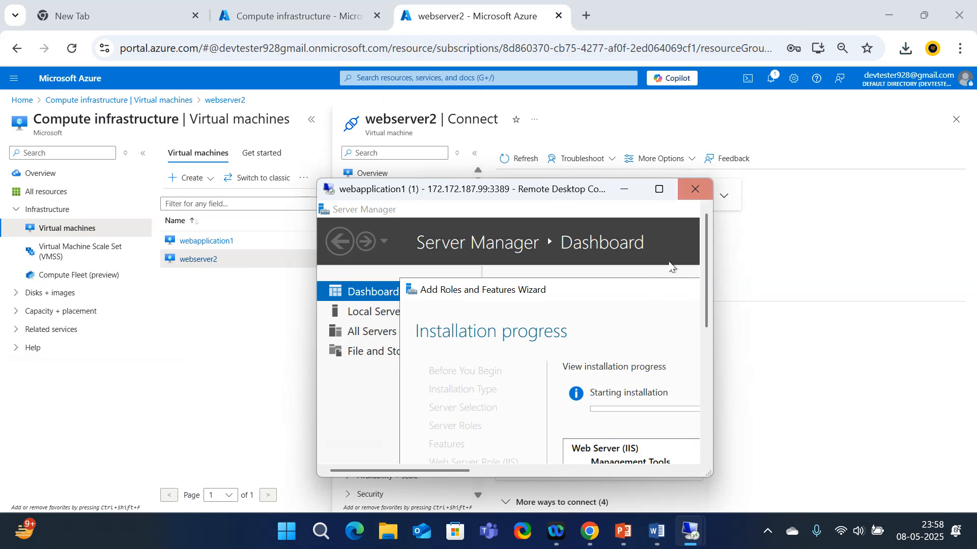
pyautogui.click(626, 190)
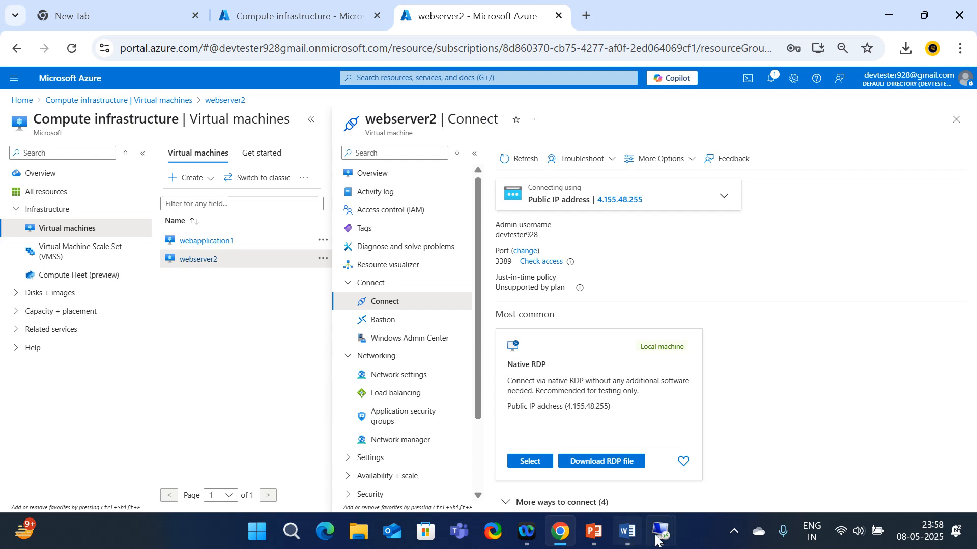
pyautogui.moveTo(664, 539)
pyautogui.click(712, 456)
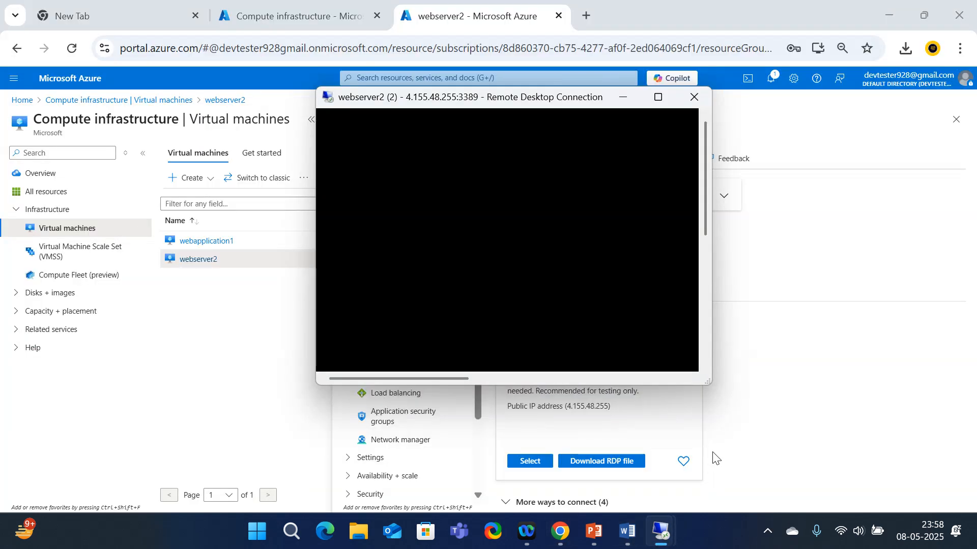
pyautogui.click(658, 100)
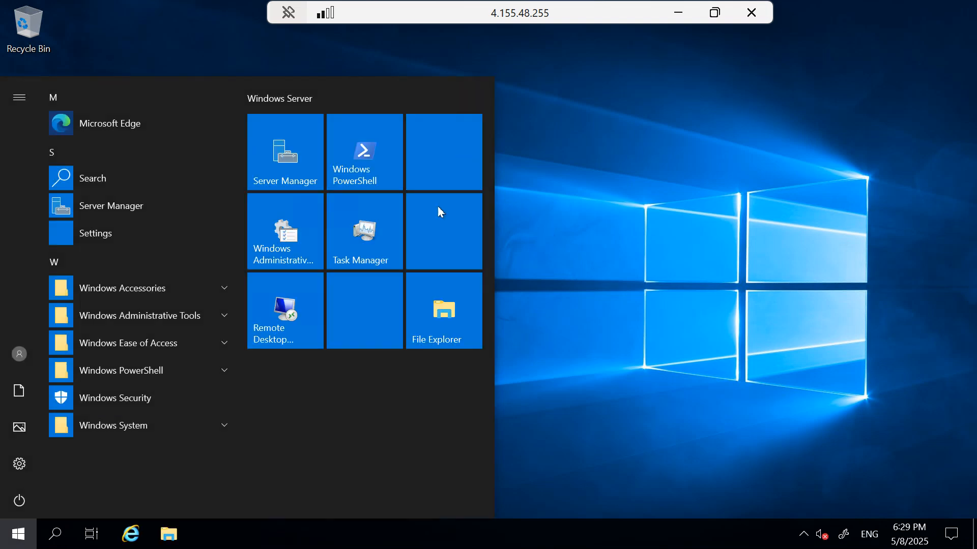
# Launch Server Manager on webserver2 allowing network discovery, then return to webapplication1 full screen
pyautogui.click(302, 160)
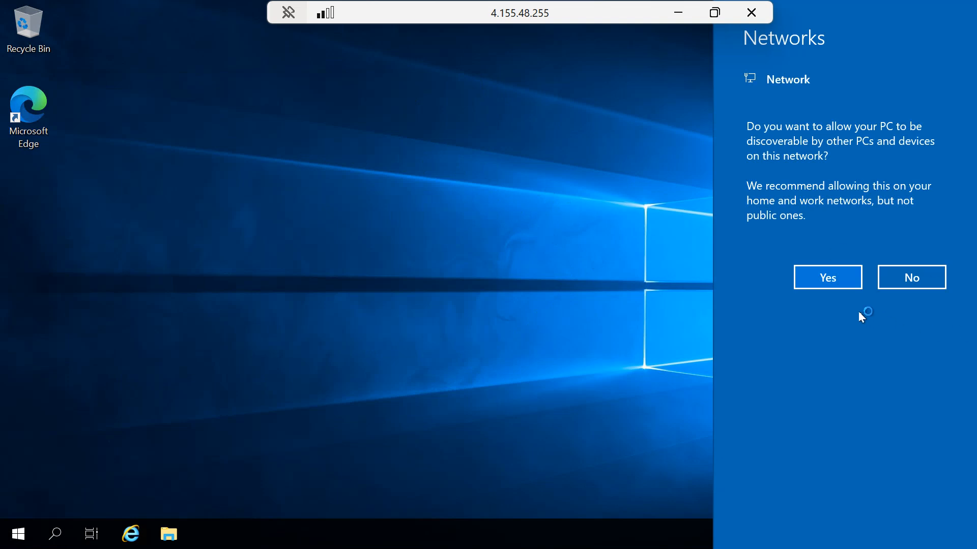
pyautogui.click(828, 277)
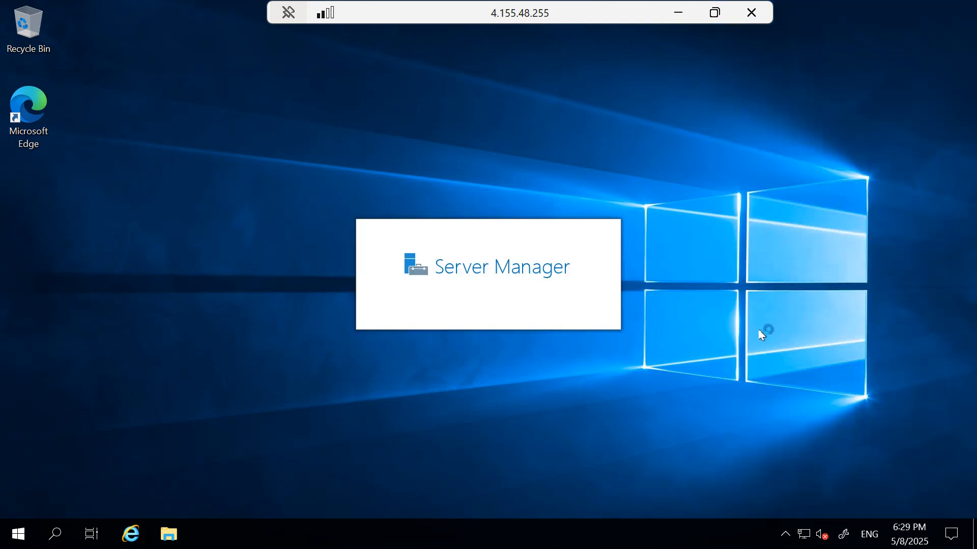
pyautogui.doubleClick(536, 14)
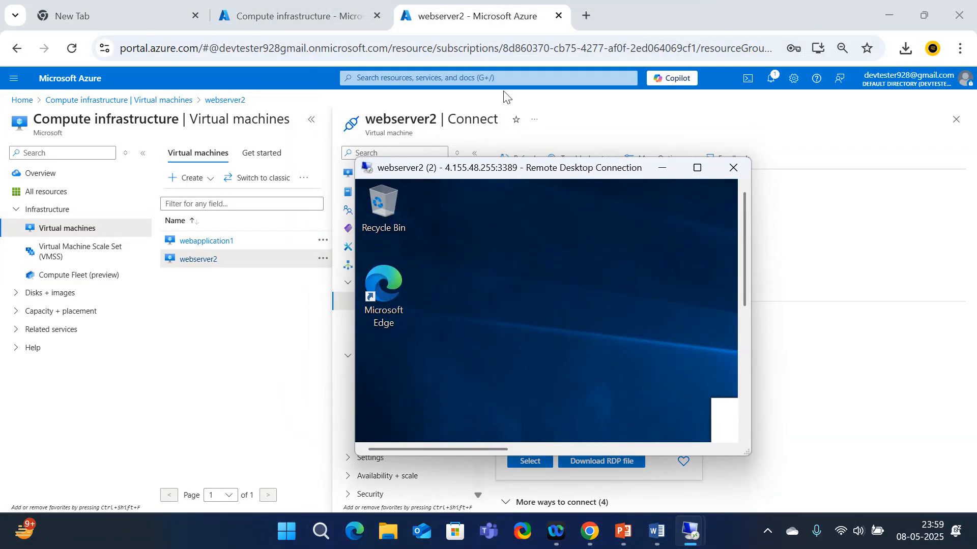
pyautogui.moveTo(693, 543)
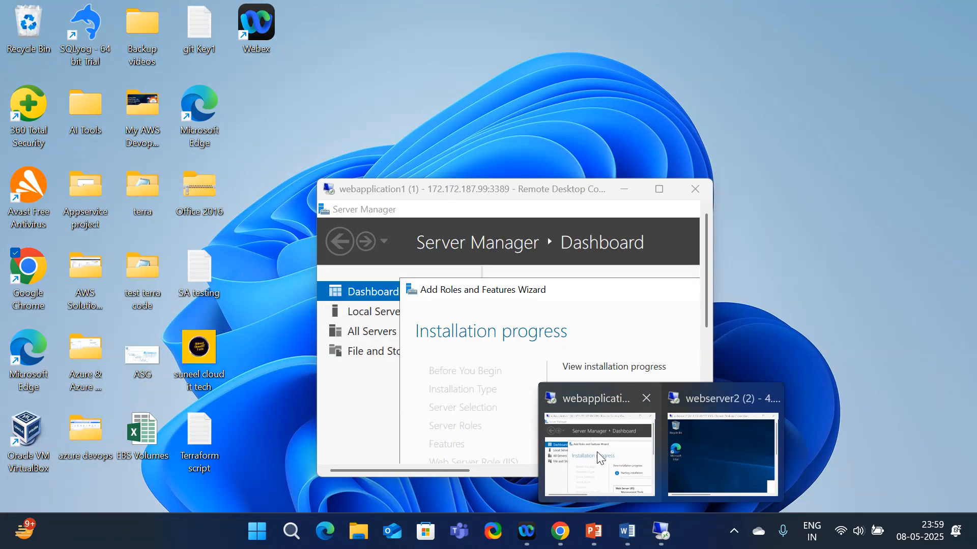
pyautogui.click(597, 452)
pyautogui.click(659, 189)
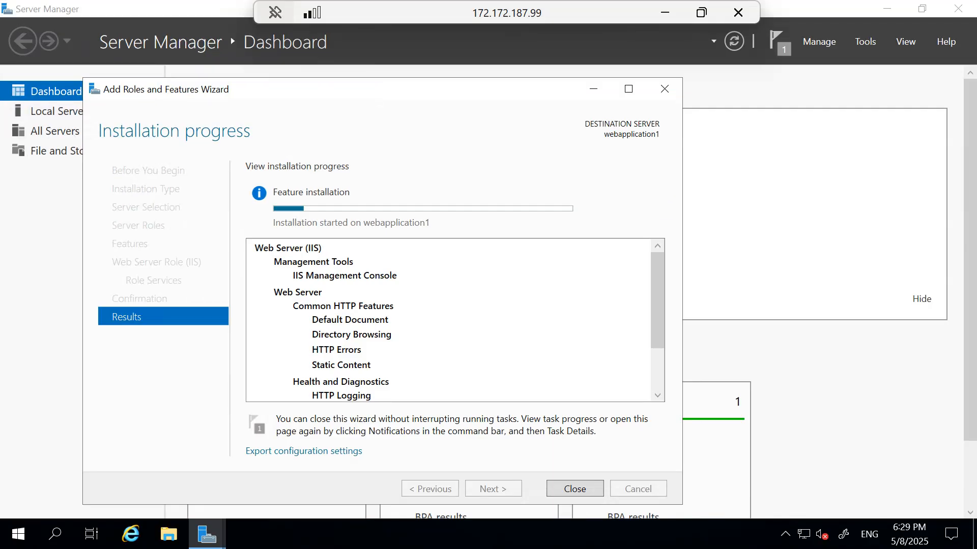
pyautogui.click(179, 535)
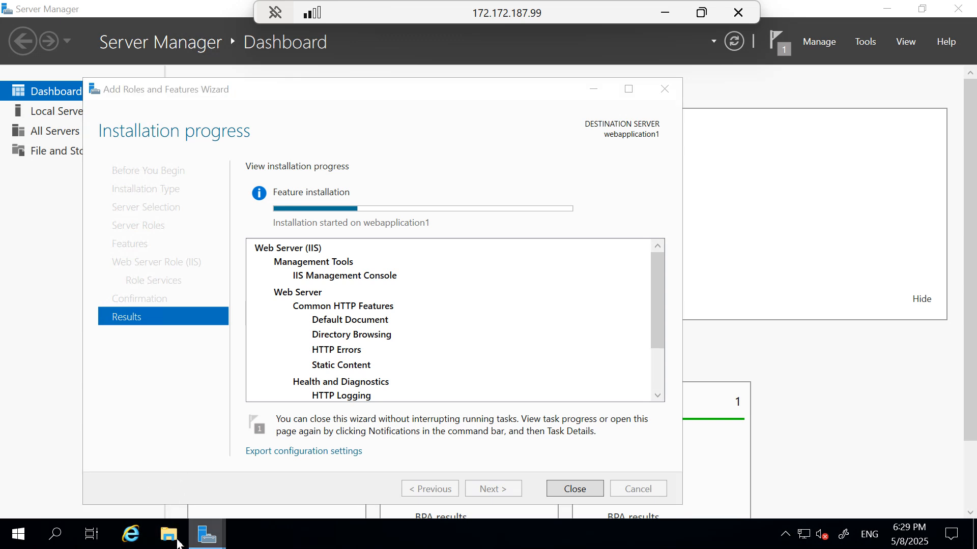
# Browse to C:\inetpub, find it still empty, go back to C: and minimize Explorer
pyautogui.click(178, 542)
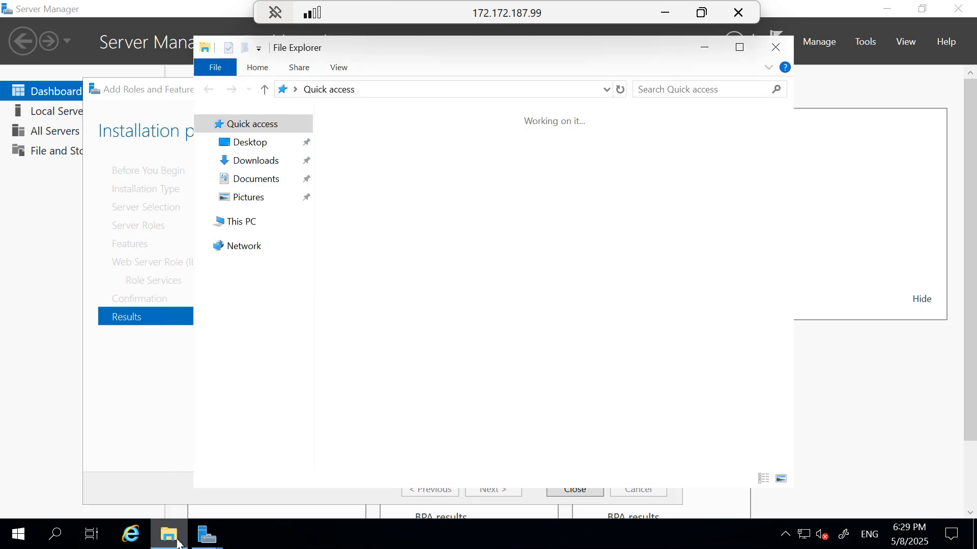
pyautogui.click(251, 224)
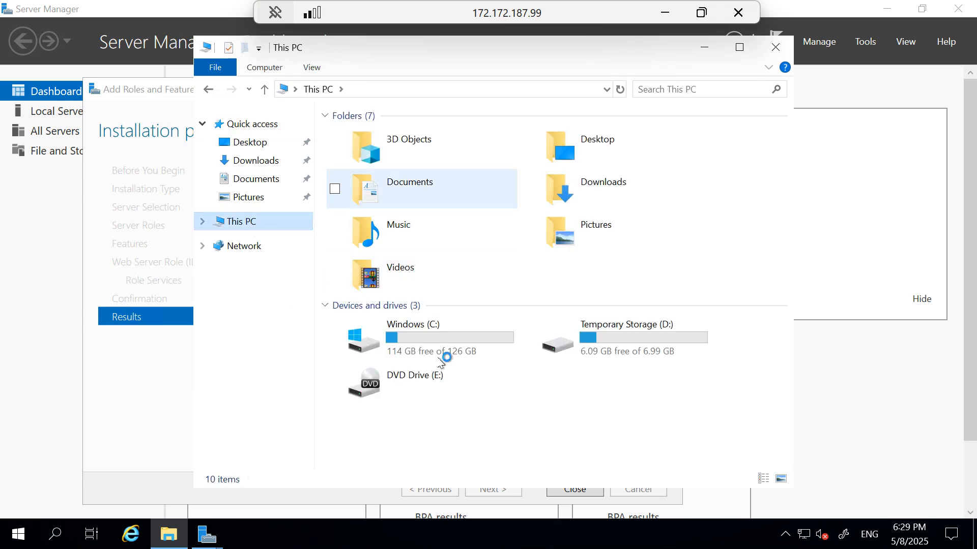
pyautogui.doubleClick(433, 338)
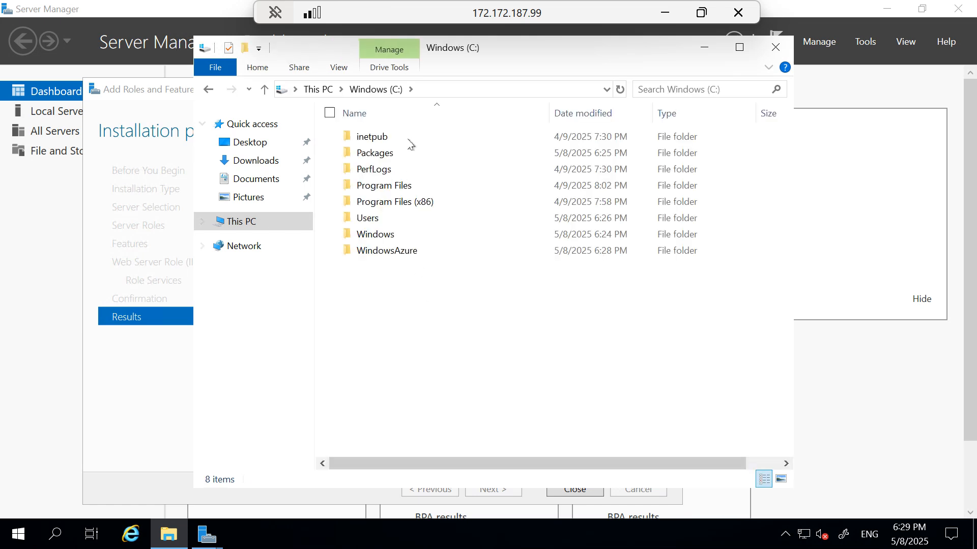
pyautogui.doubleClick(375, 138)
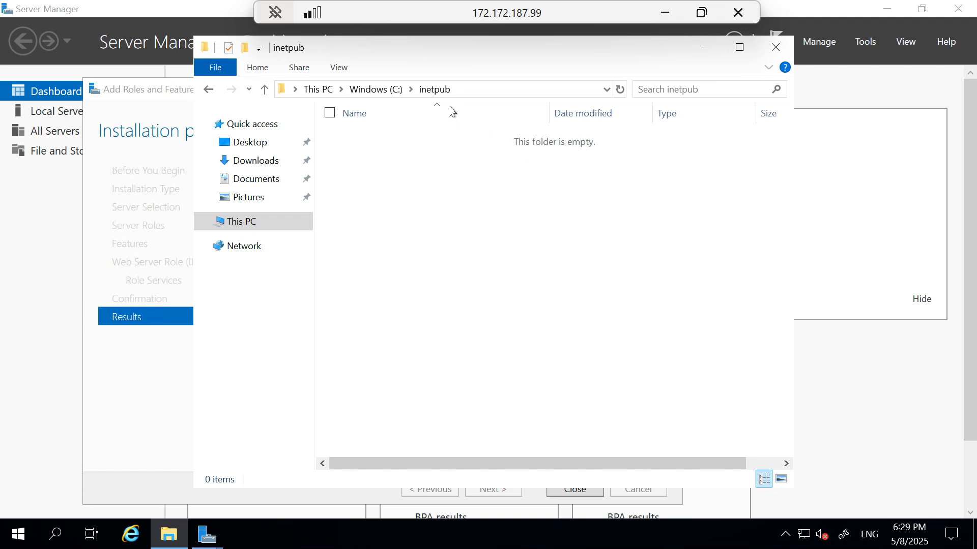
pyautogui.click(371, 90)
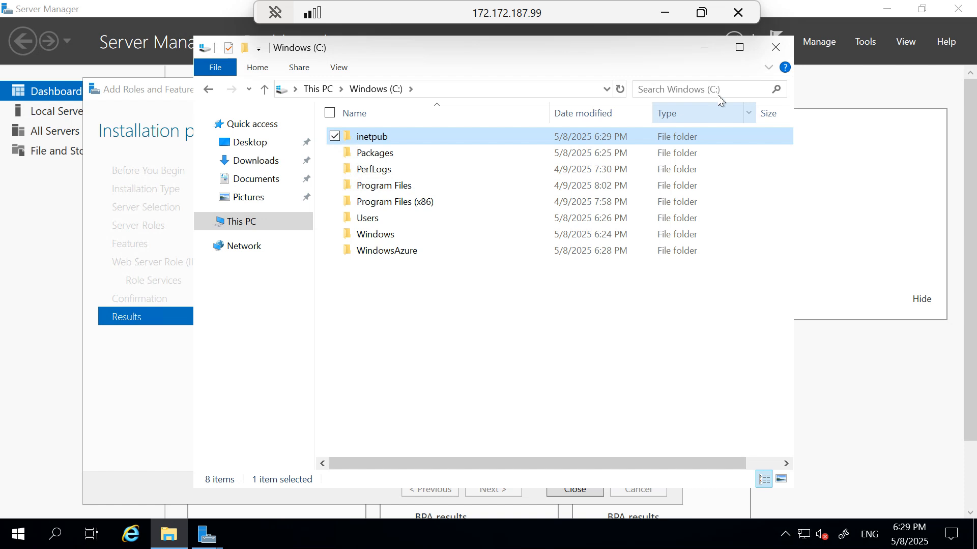
pyautogui.click(705, 48)
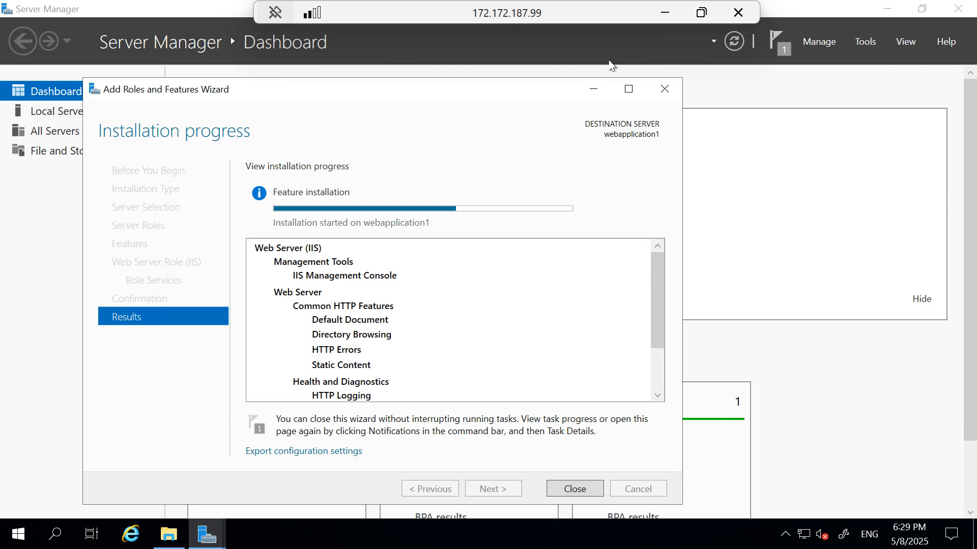
# Show the webserver2 session full screen and dismiss the Azure Arc announcement
pyautogui.doubleClick(567, 12)
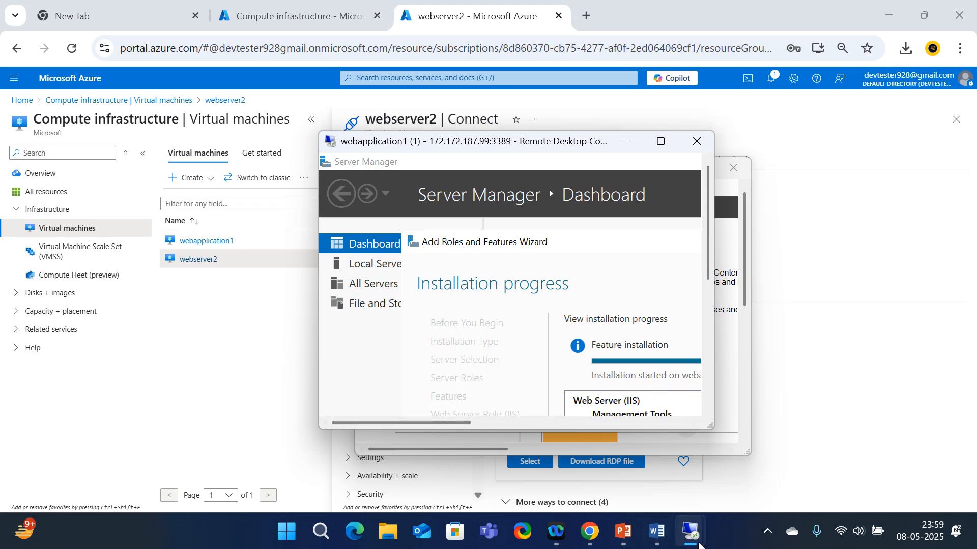
pyautogui.moveTo(699, 544)
pyautogui.click(748, 451)
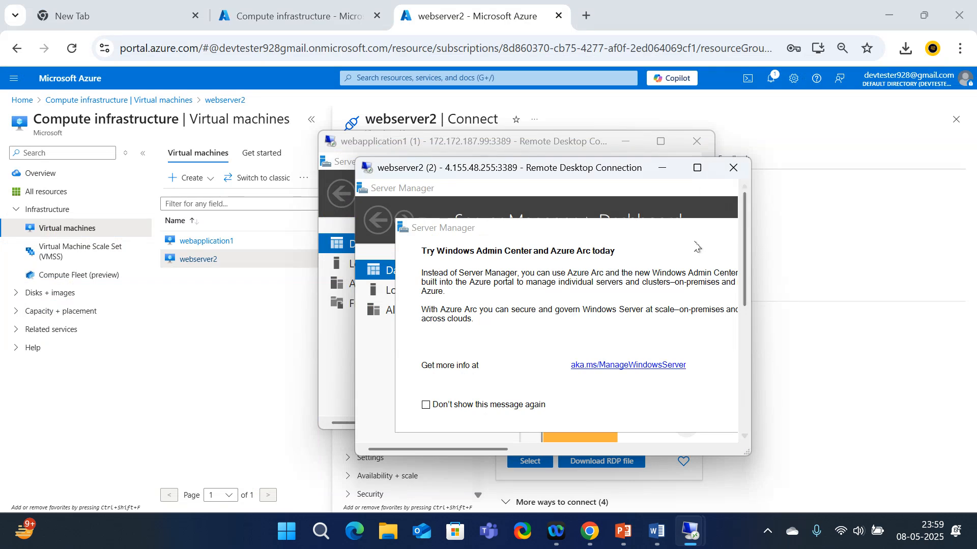
pyautogui.click(697, 168)
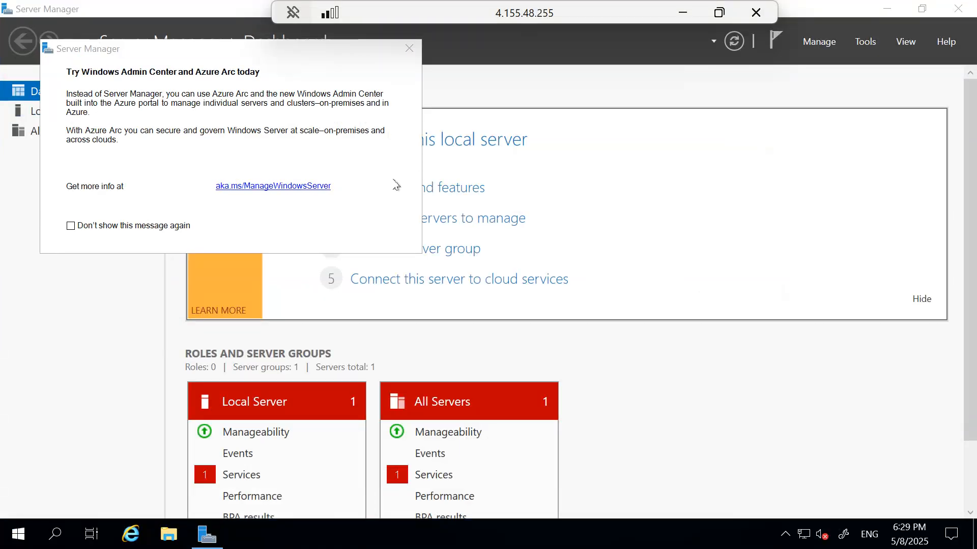
pyautogui.click(414, 41)
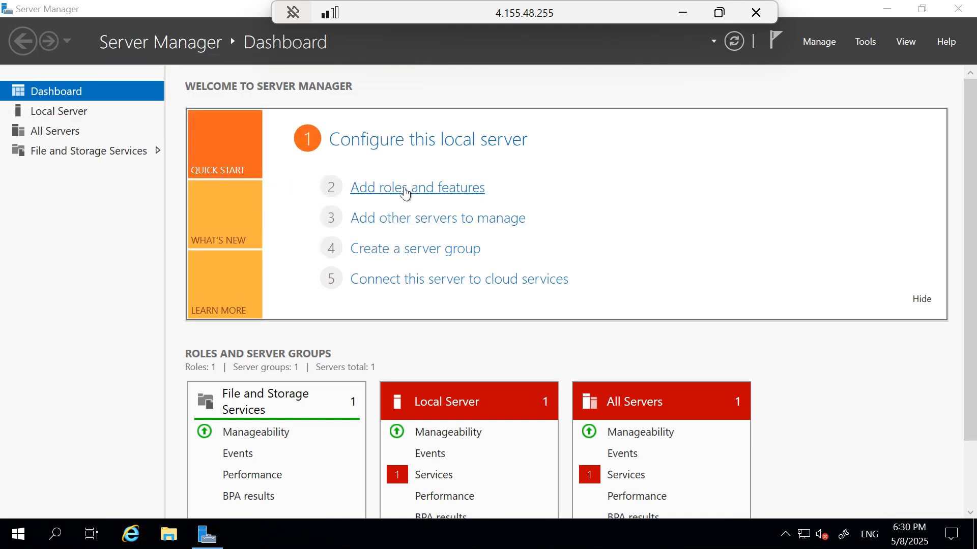
# Install Web Server (IIS) on webserver2 with its required features and default role services
pyautogui.click(405, 189)
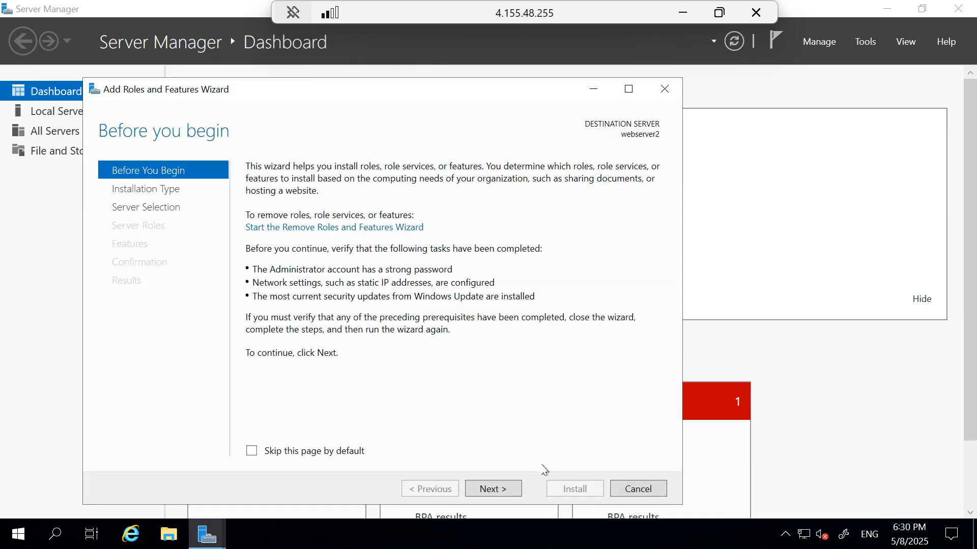
pyautogui.click(503, 491)
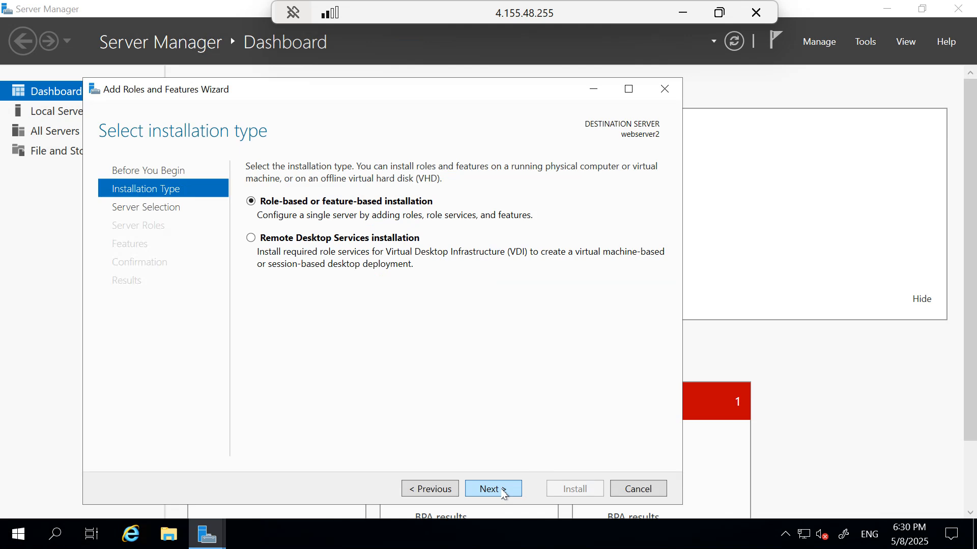
pyautogui.click(503, 491)
pyautogui.click(501, 490)
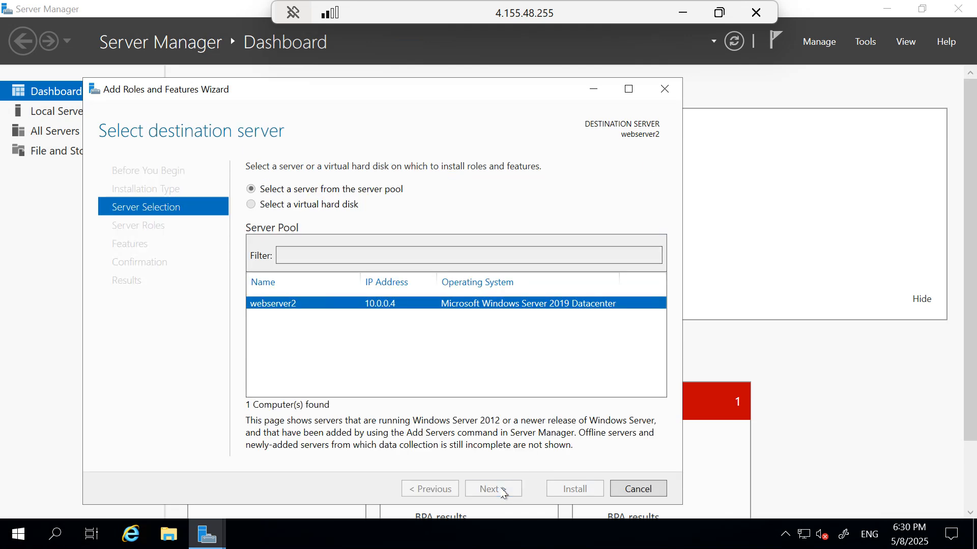
pyautogui.click(268, 432)
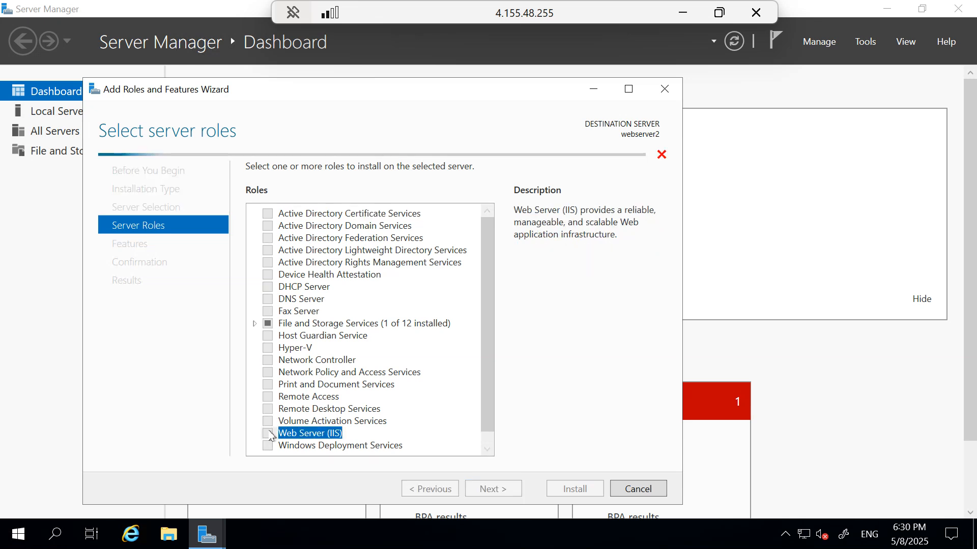
pyautogui.click(429, 420)
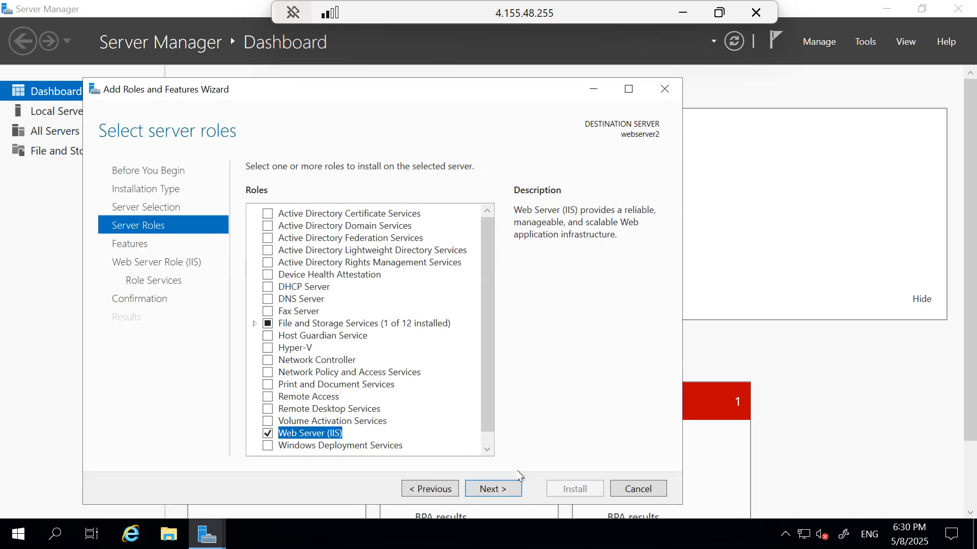
pyautogui.click(478, 489)
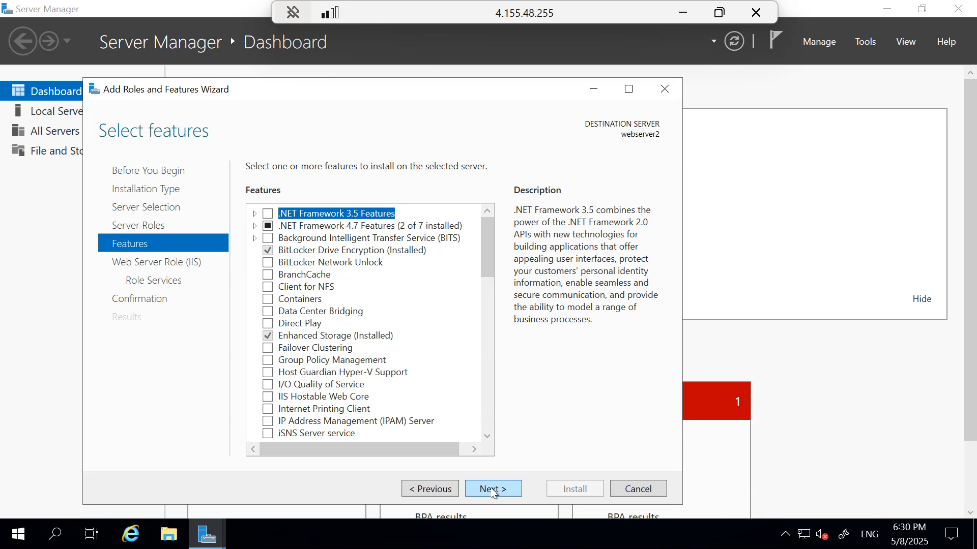
pyautogui.click(491, 489)
pyautogui.click(492, 489)
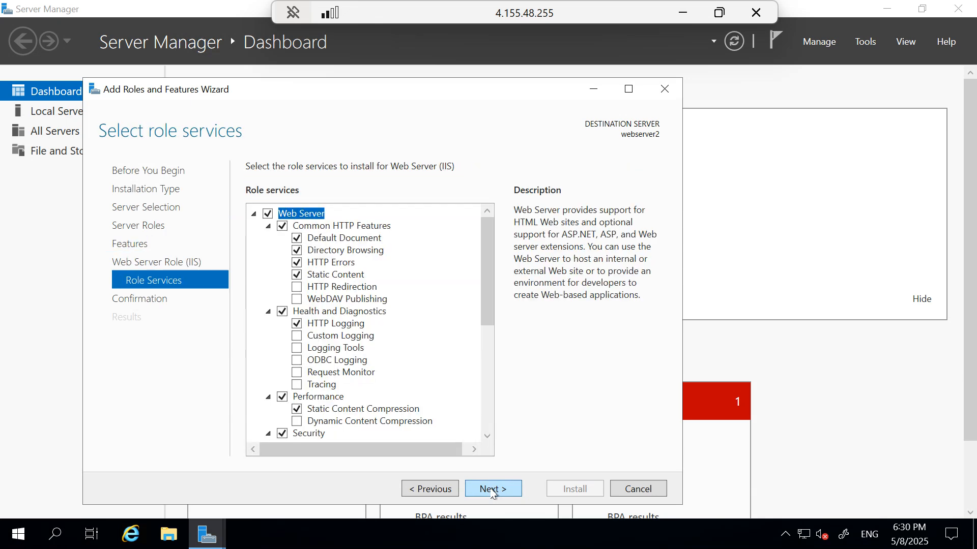
pyautogui.click(492, 489)
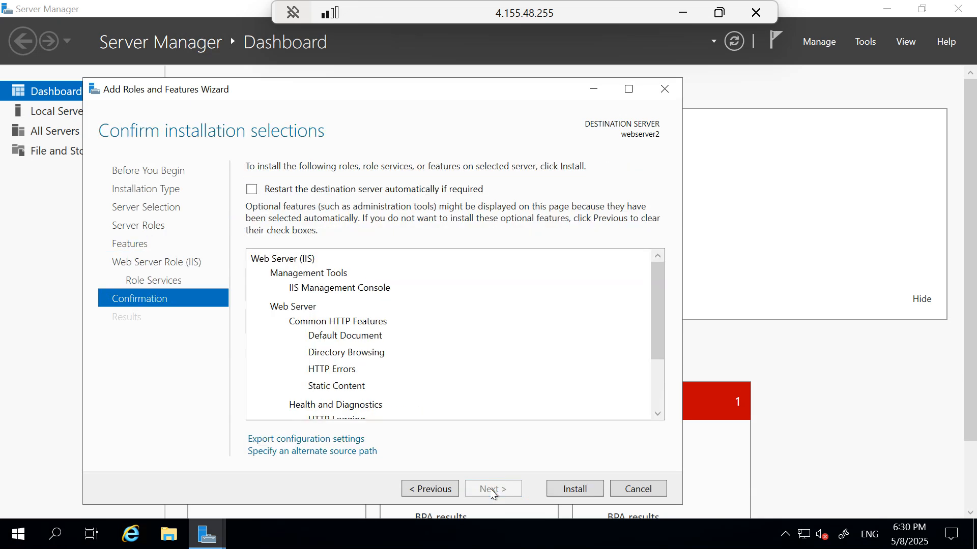
pyautogui.click(587, 492)
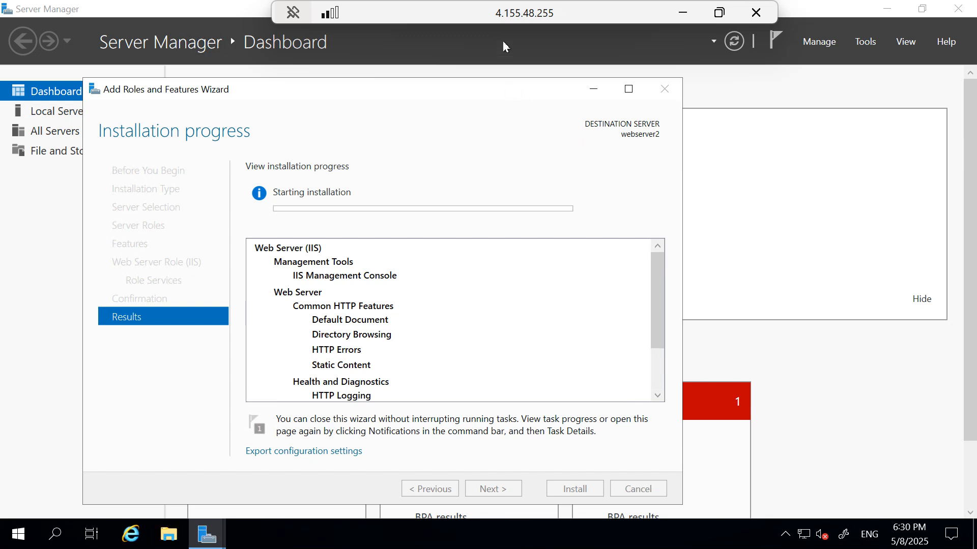
pyautogui.doubleClick(519, 16)
# Bring webapplication1 full screen and close the completed IIS installation wizard
pyautogui.click(290, 16)
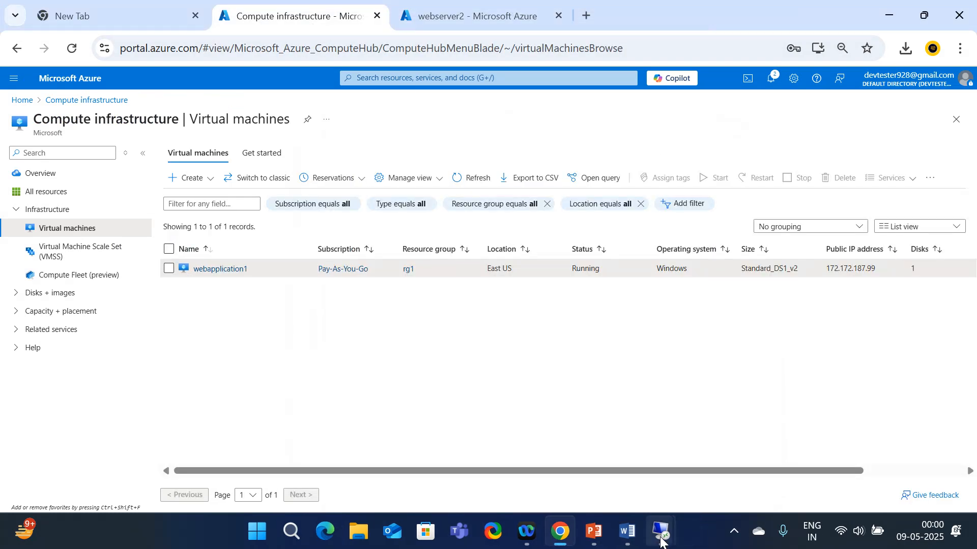
pyautogui.moveTo(662, 540)
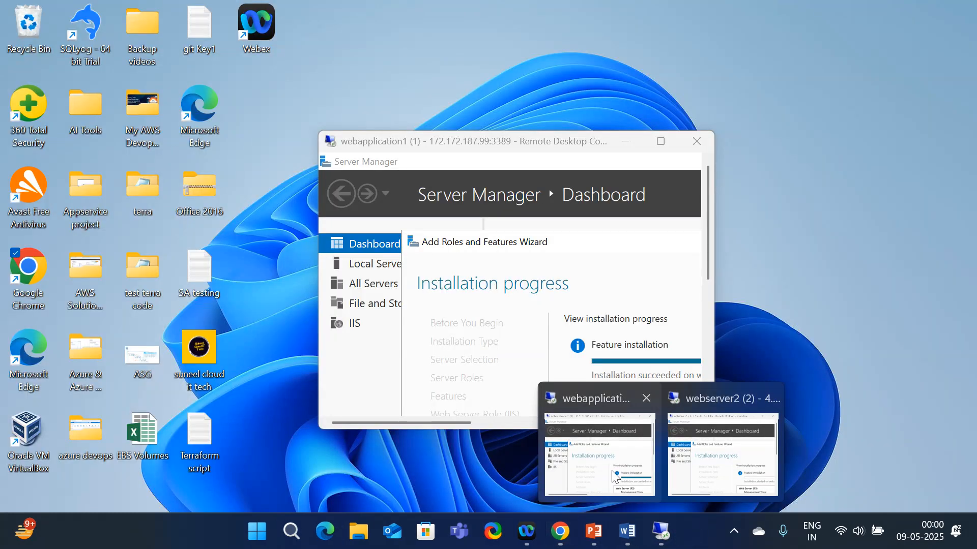
pyautogui.click(601, 454)
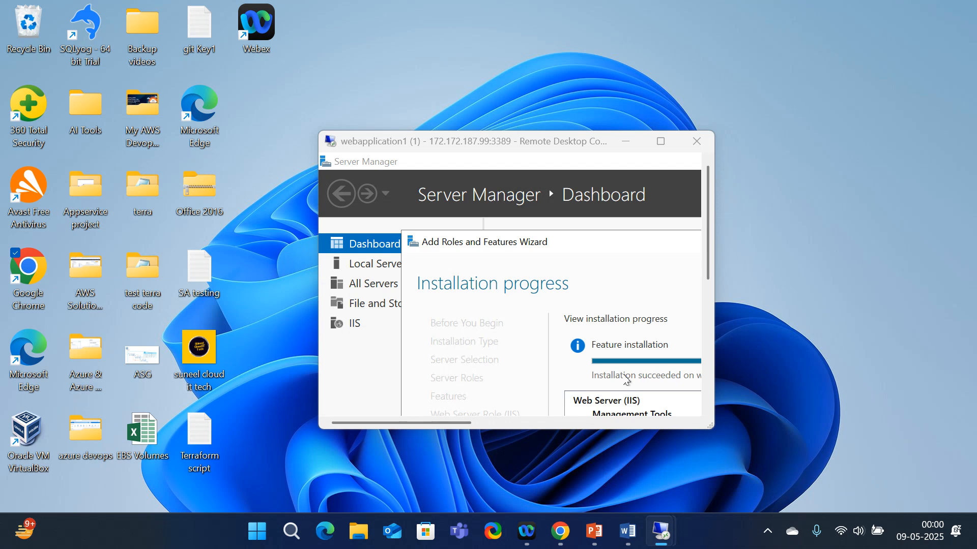
pyautogui.click(667, 145)
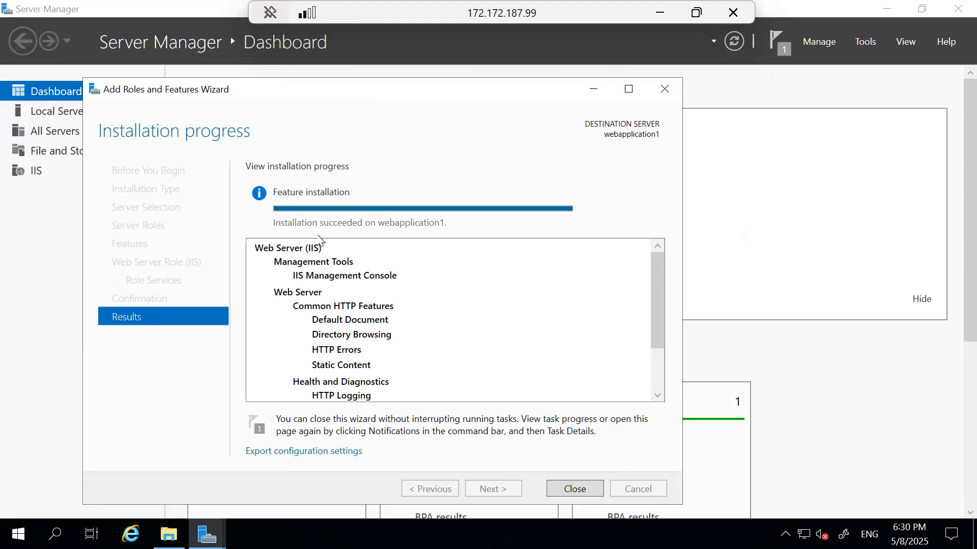
pyautogui.click(575, 489)
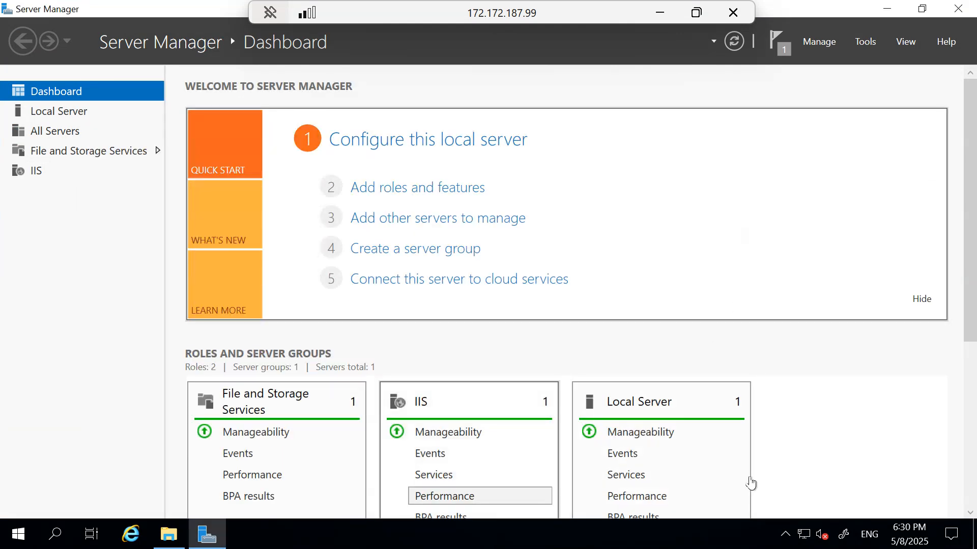
pyautogui.scroll(-3, 494, 461)
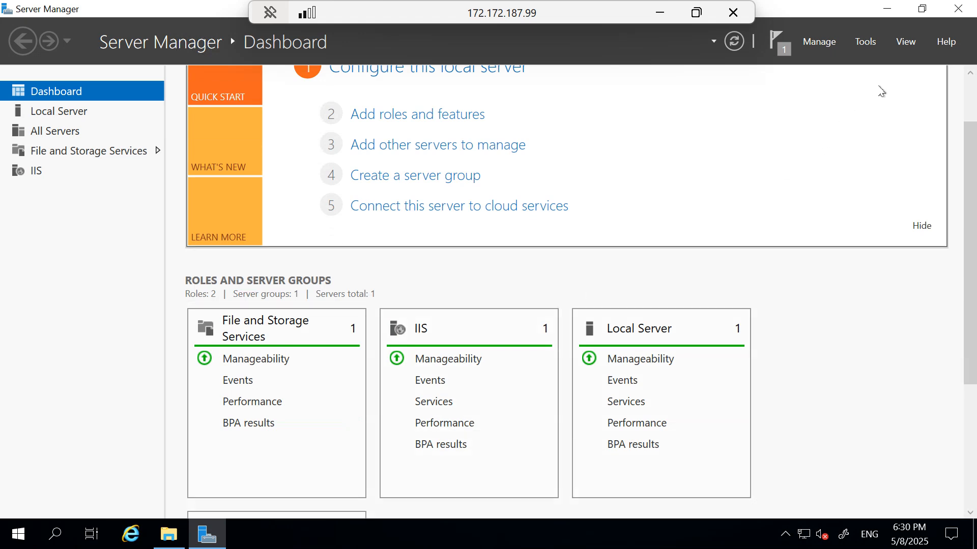
# Open C:\inetpub\wwwroot and delete the default iisstart files
pyautogui.click(172, 541)
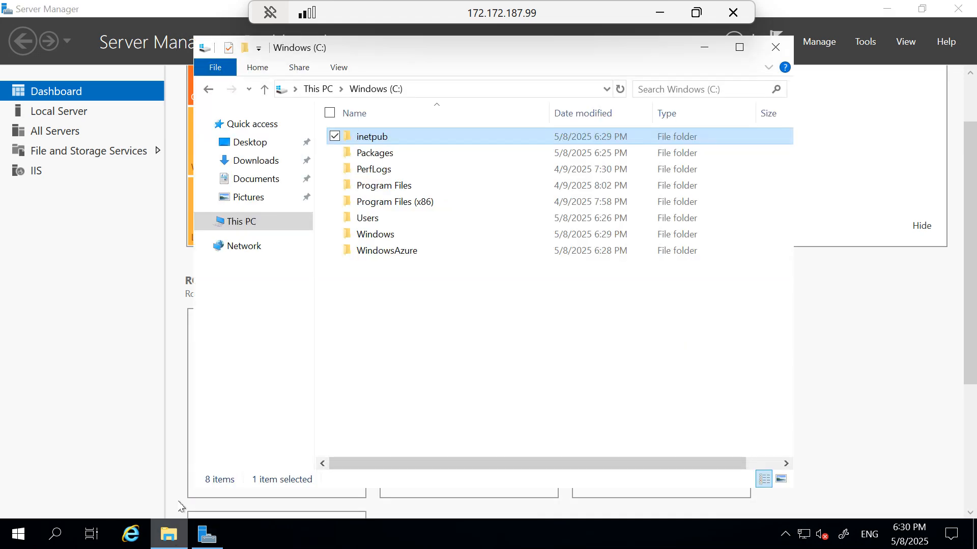
pyautogui.doubleClick(377, 141)
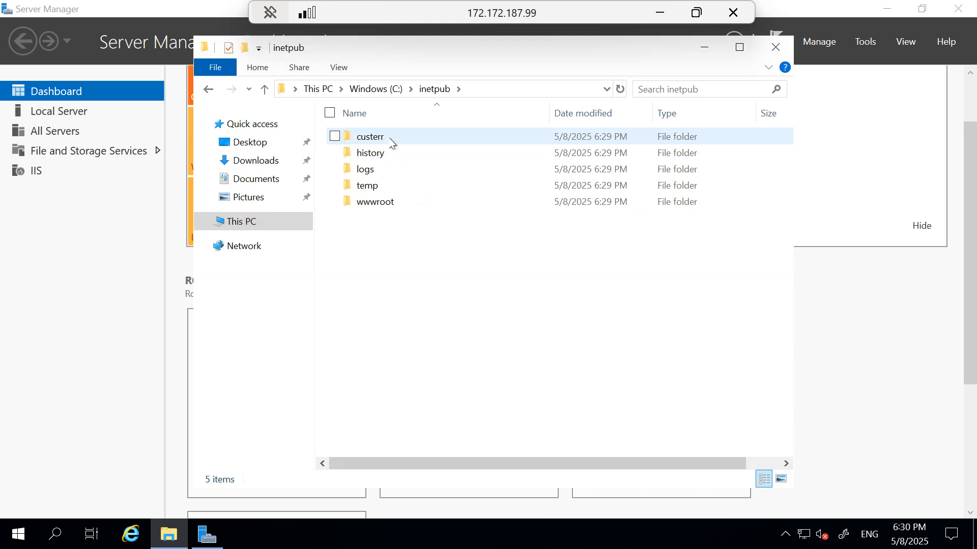
pyautogui.doubleClick(389, 204)
pyautogui.click(383, 159)
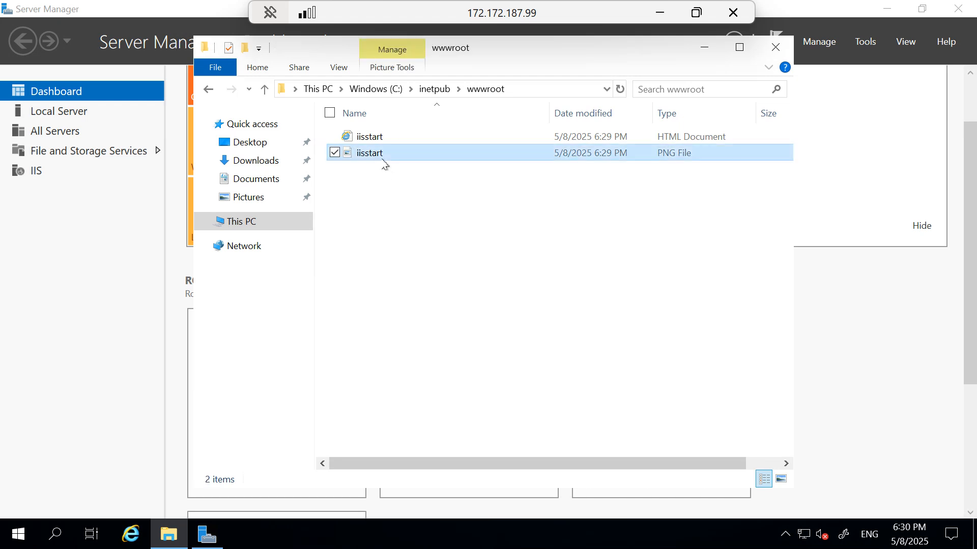
pyautogui.hotkey('ctrl', 'a')
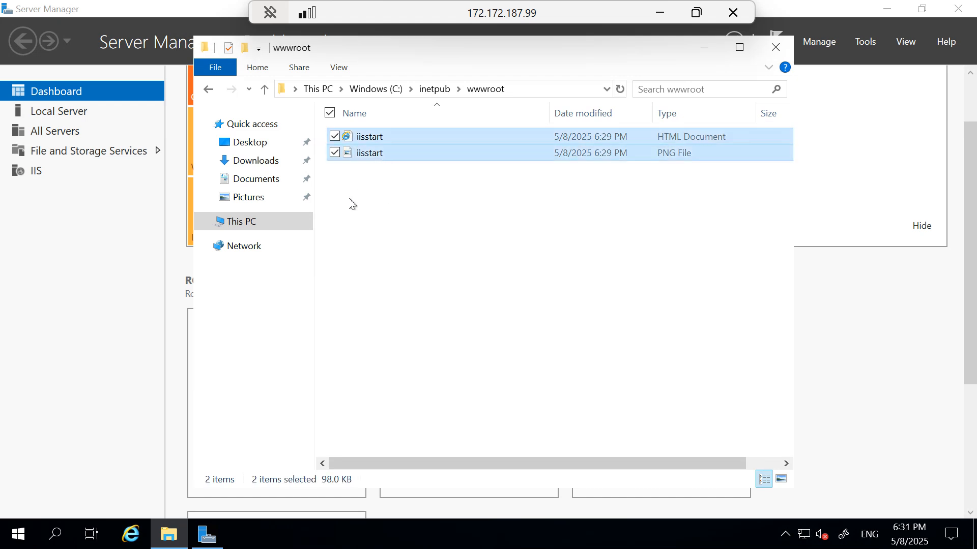
pyautogui.press('Delete')
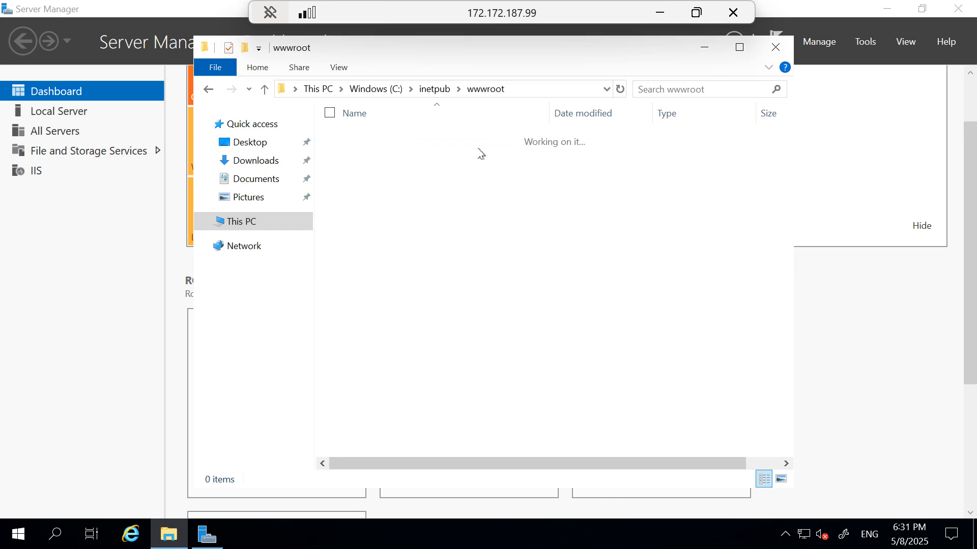
pyautogui.hotkey('shift', 'F10')
# Create a new text document in wwwroot and type 'application' in it
pyautogui.moveTo(365, 335)
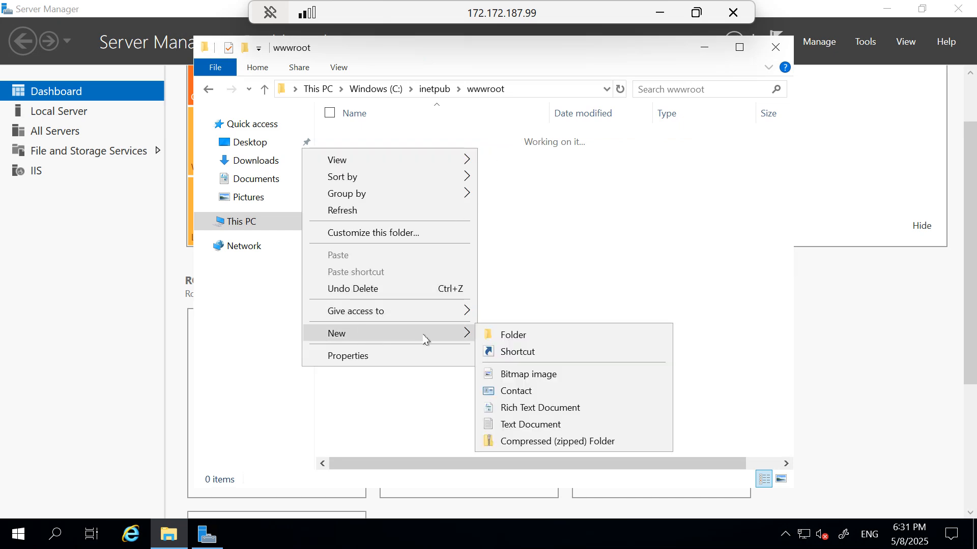
pyautogui.click(529, 425)
pyautogui.press('Return')
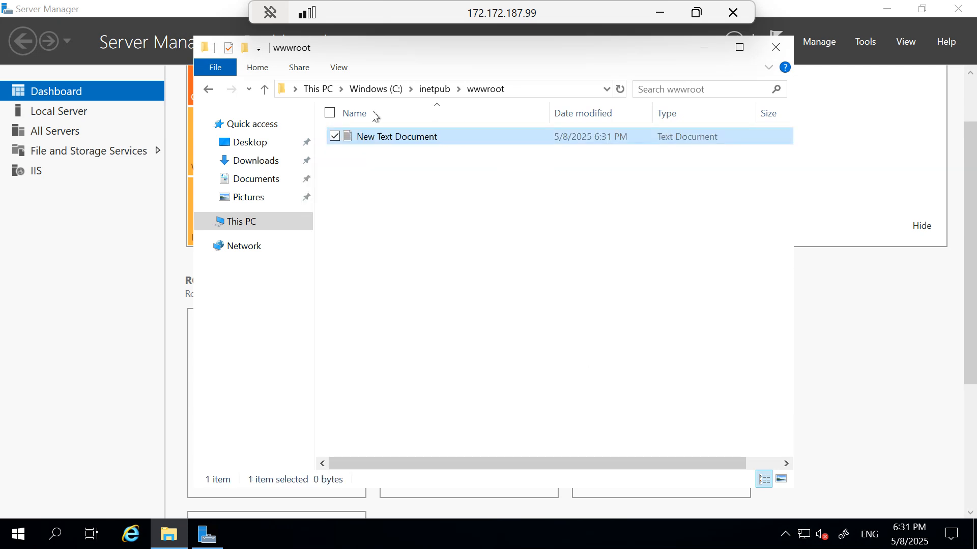
pyautogui.doubleClick(402, 136)
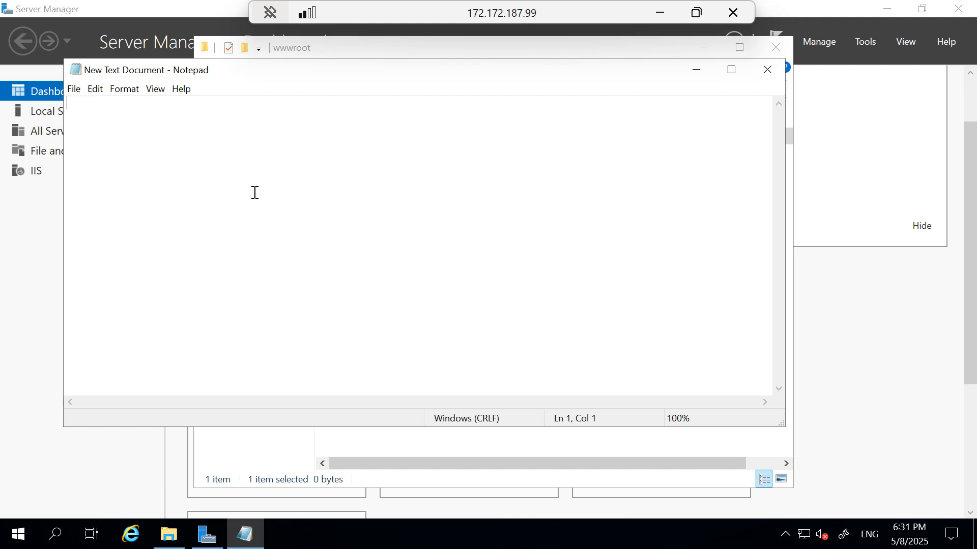
pyautogui.write('application')
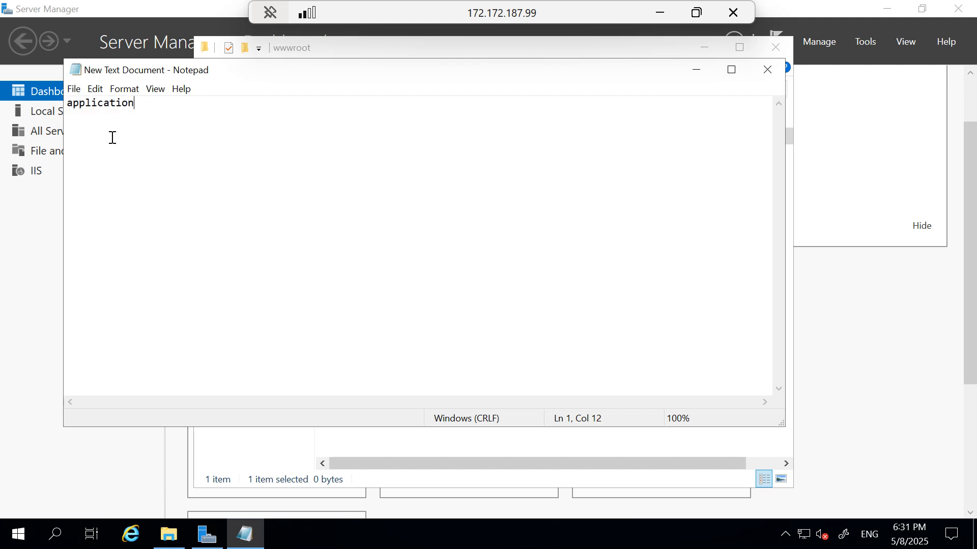
# Save the note as index.html with the All Files type
pyautogui.click(73, 90)
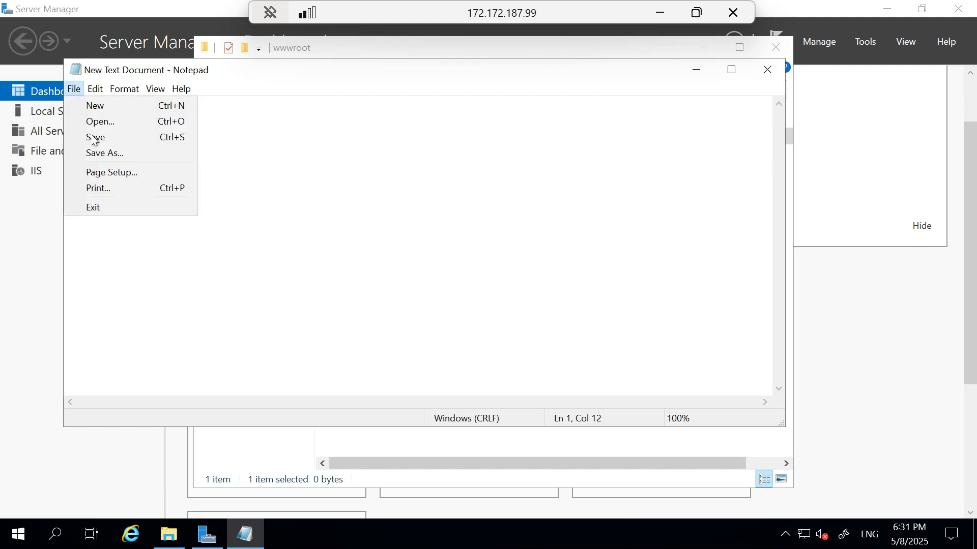
pyautogui.click(98, 153)
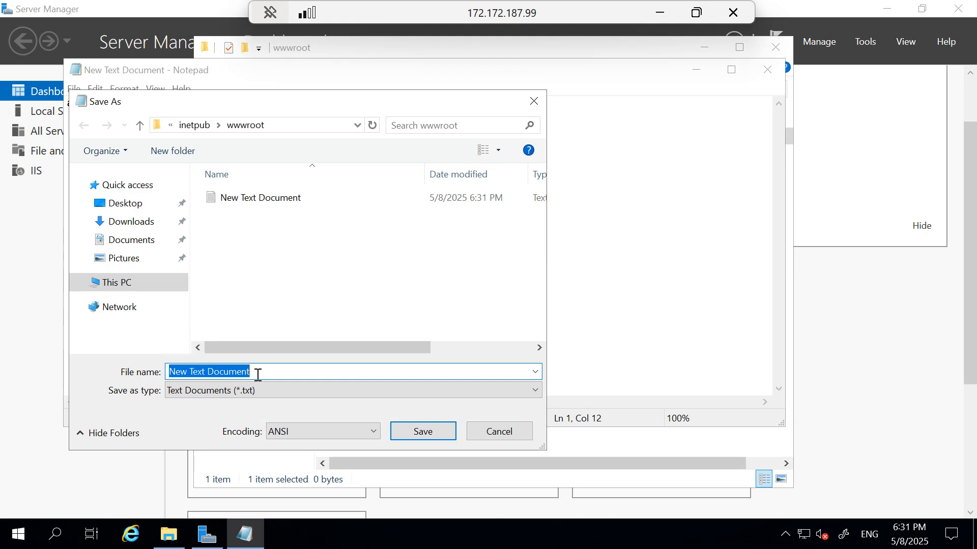
pyautogui.write('index.html')
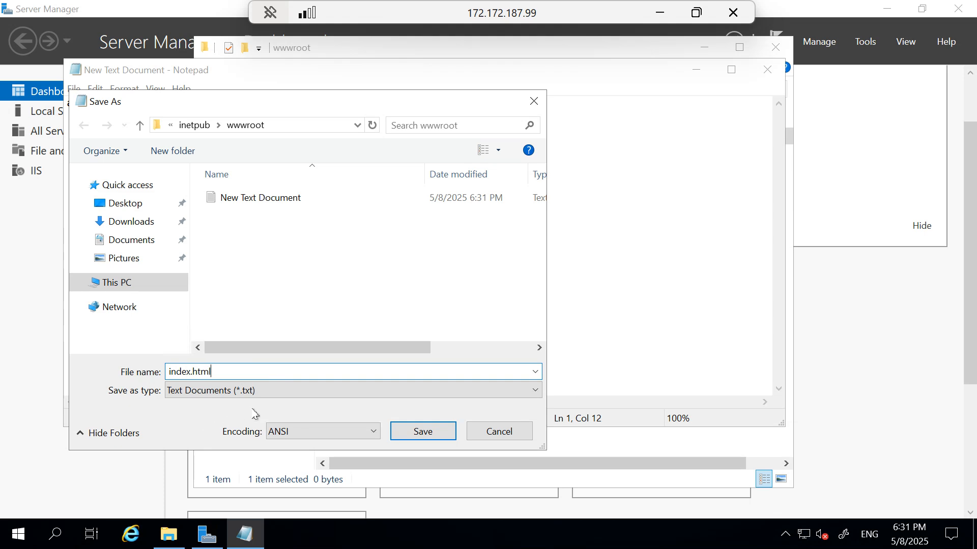
pyautogui.click(266, 394)
pyautogui.click(194, 419)
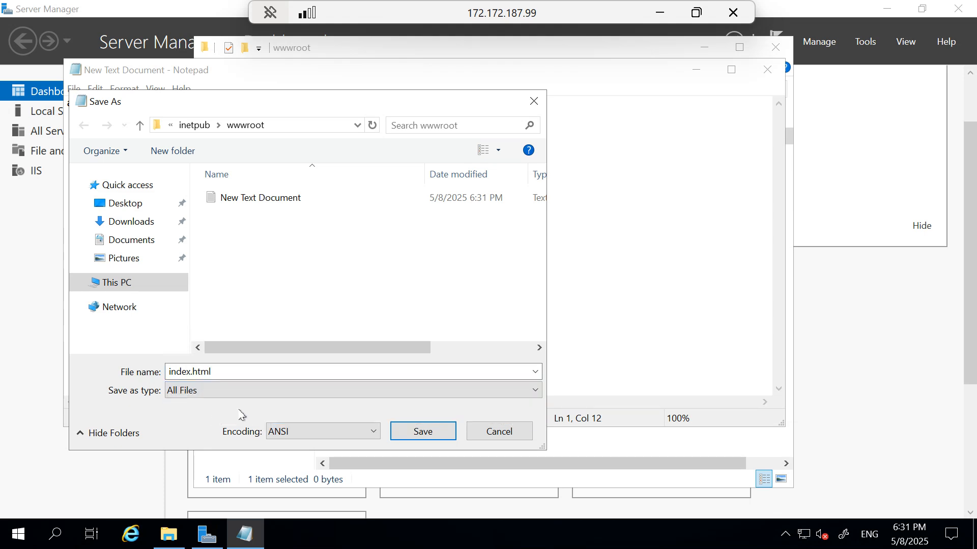
pyautogui.click(422, 433)
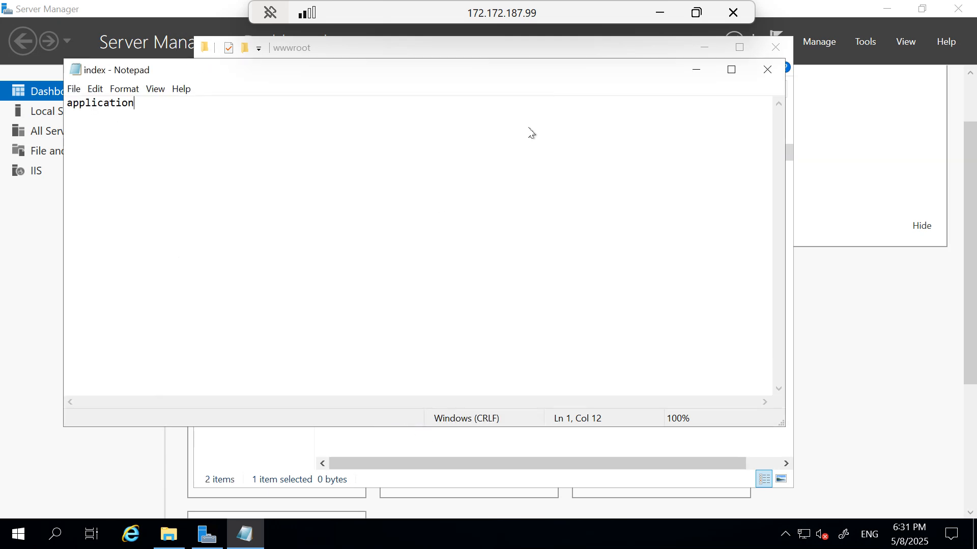
# Close Notepad and delete the leftover empty New Text Document
pyautogui.click(765, 69)
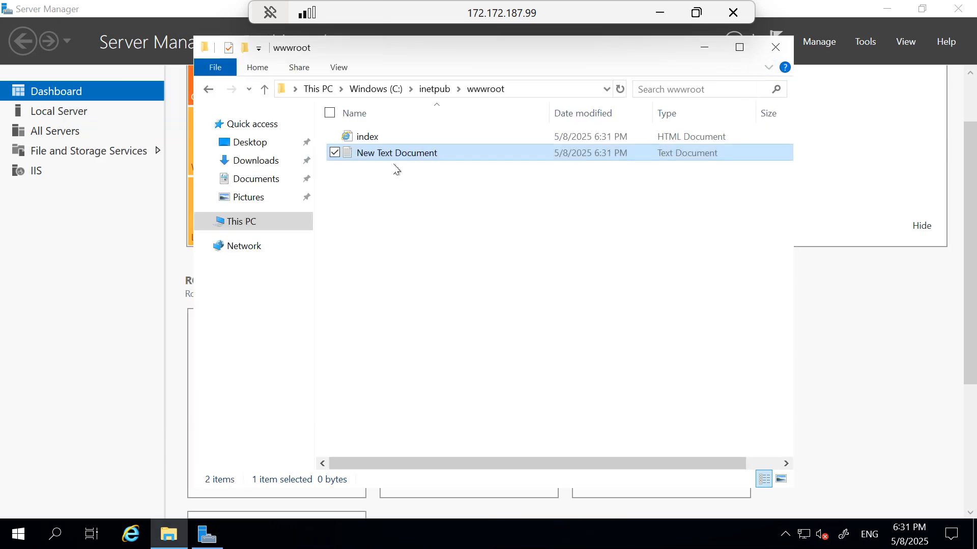
pyautogui.click(360, 170)
pyautogui.click(360, 152)
pyautogui.press('Delete')
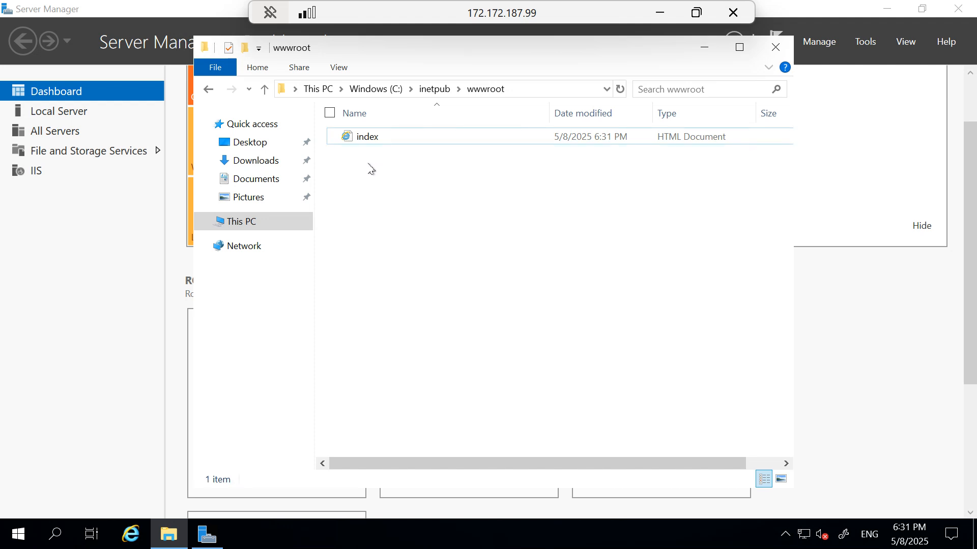
# Check webserver2's IIS installation progress, then return to the Compute infrastructure VM list
pyautogui.click(774, 50)
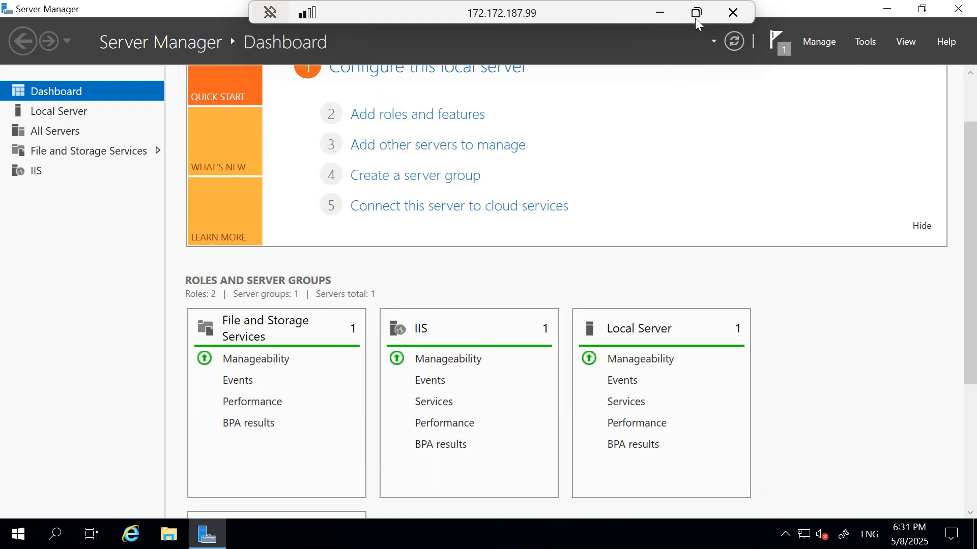
pyautogui.click(696, 12)
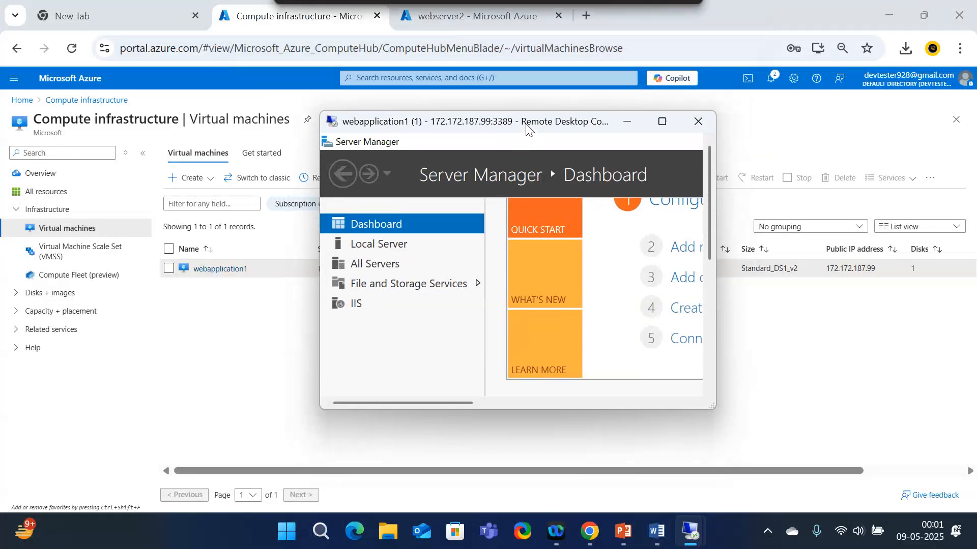
pyautogui.click(464, 11)
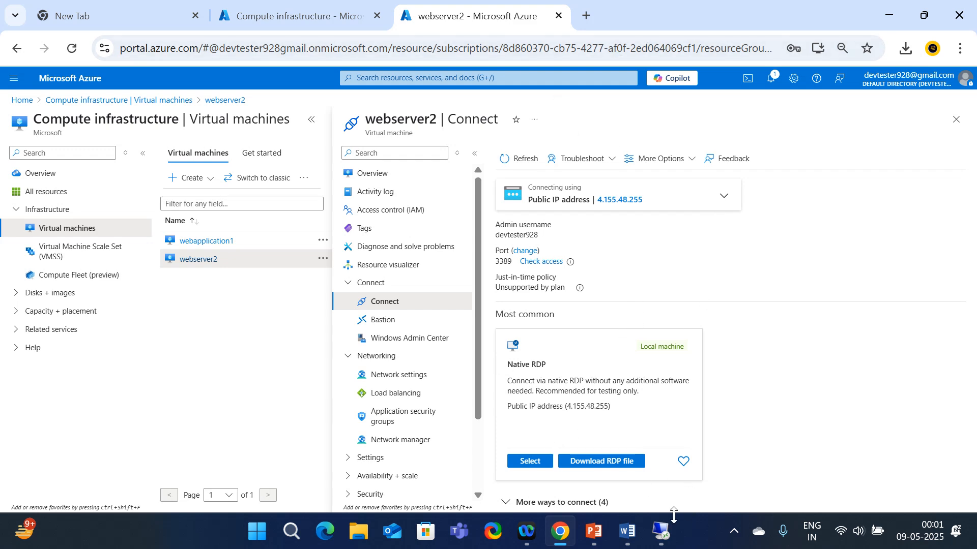
pyautogui.click(662, 532)
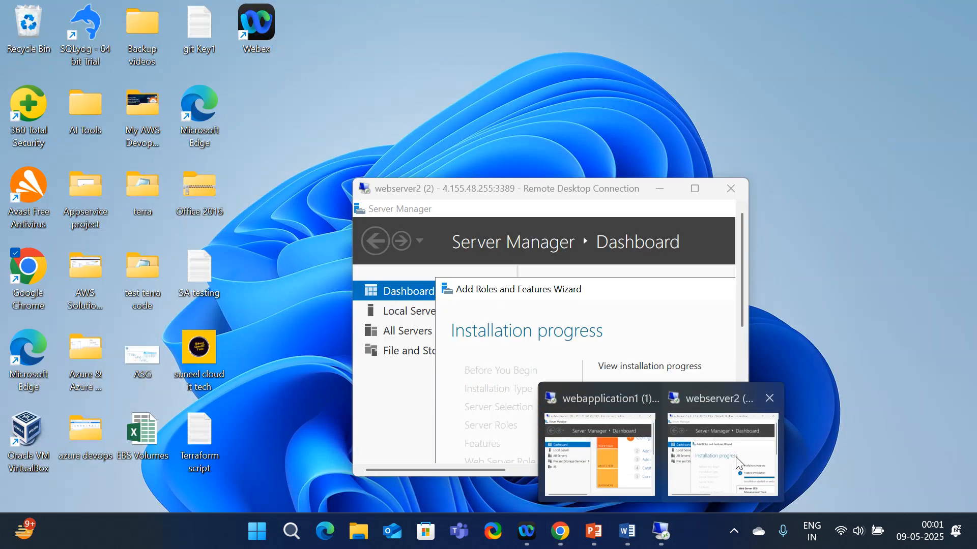
pyautogui.click(723, 460)
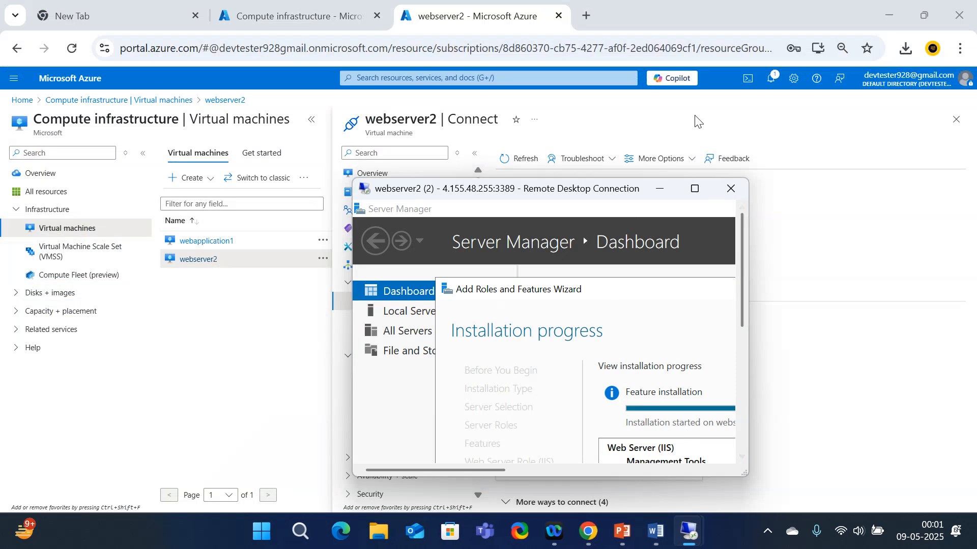
pyautogui.click(695, 191)
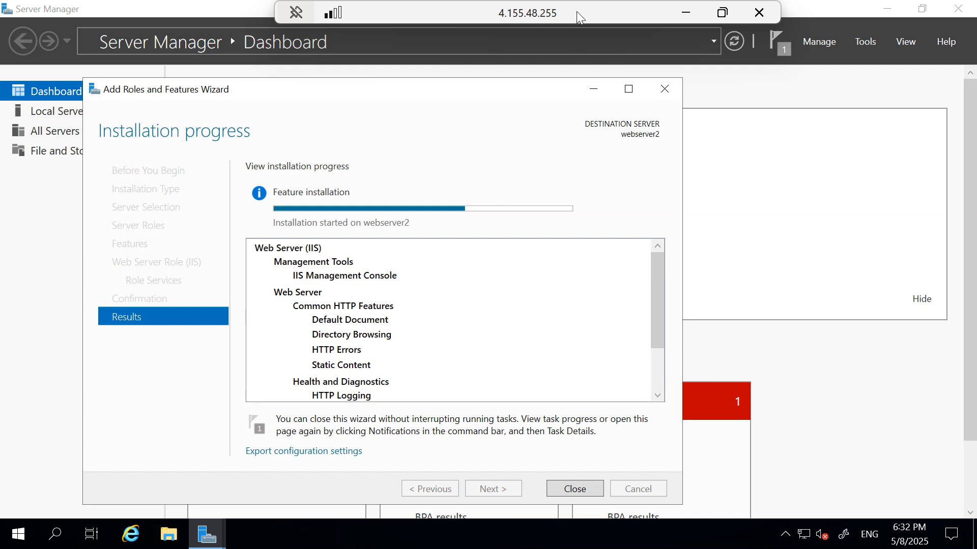
pyautogui.moveTo(576, 12); pyautogui.dragTo(581, 146)
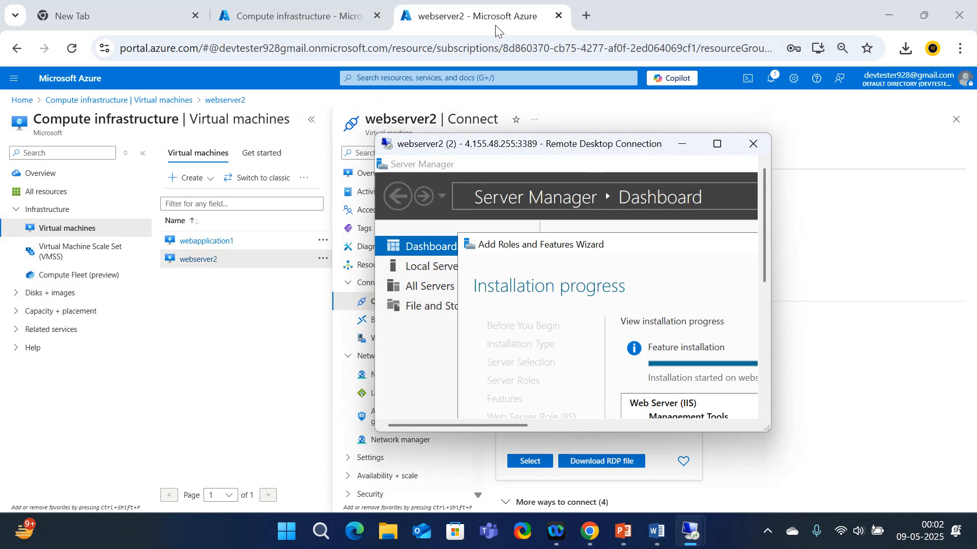
pyautogui.click(332, 12)
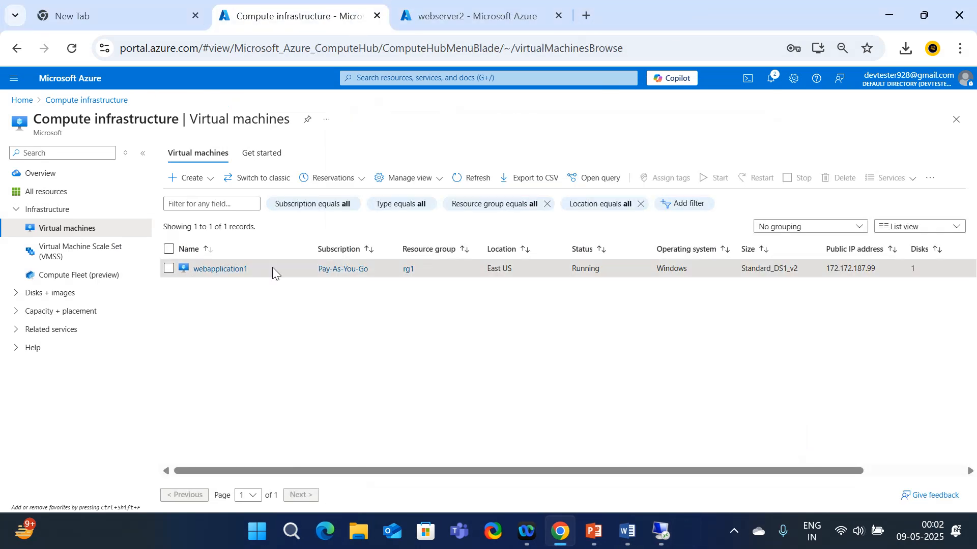
# From the portal home, search 'traffic' and start a new Traffic Manager profile
pyautogui.click(15, 108)
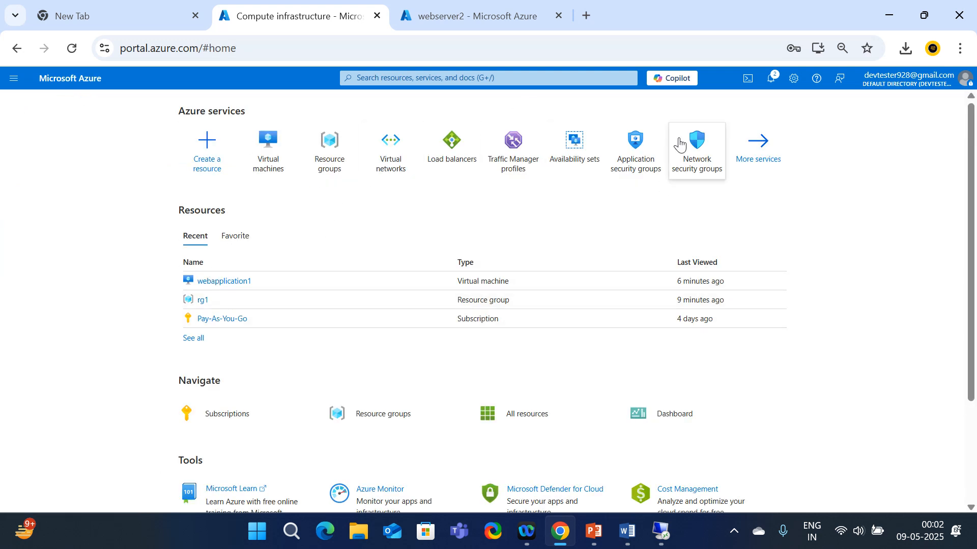
pyautogui.click(407, 77)
pyautogui.write('t')
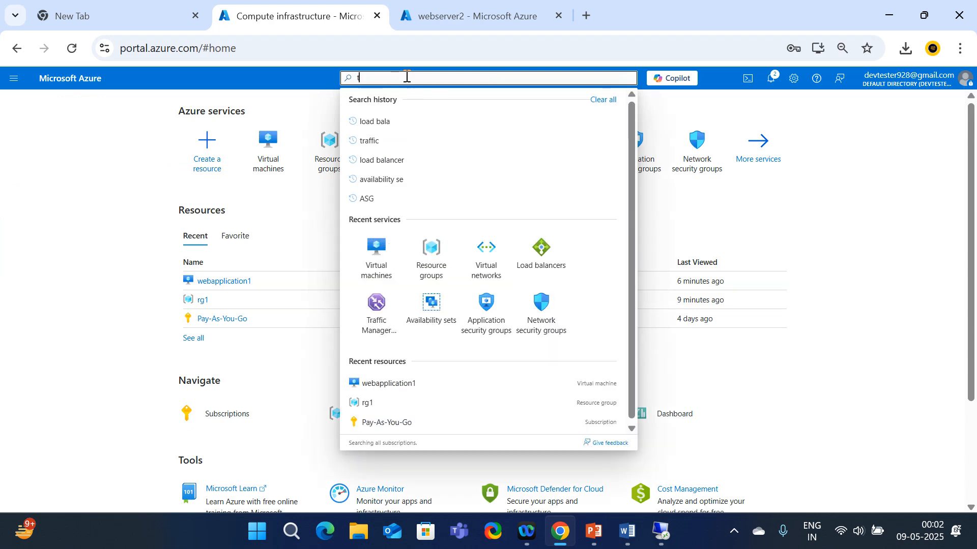
pyautogui.write('raffic')
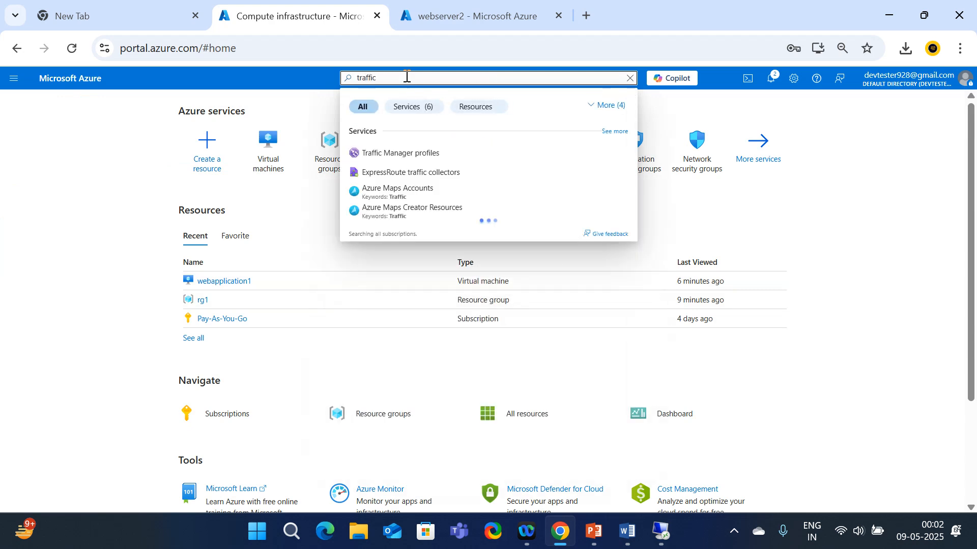
pyautogui.click(417, 157)
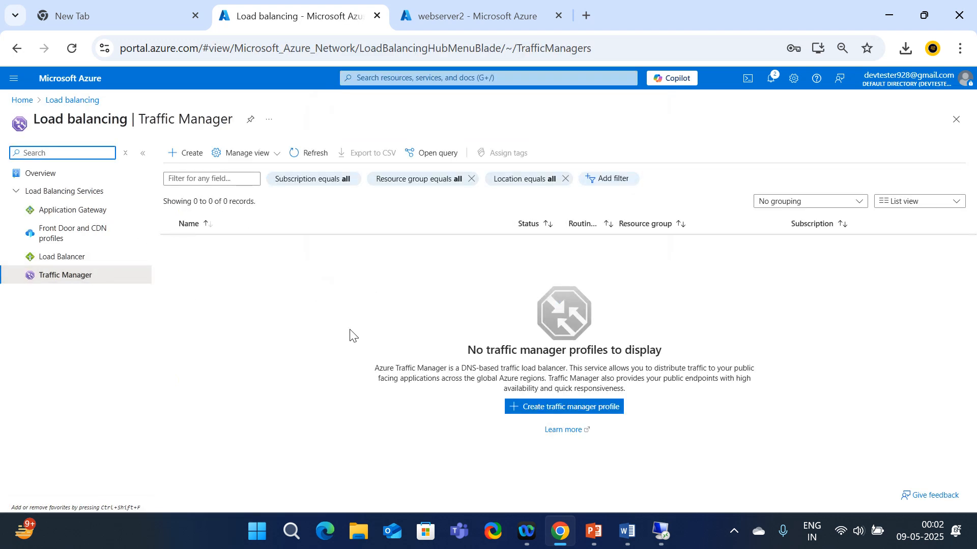
pyautogui.click(186, 152)
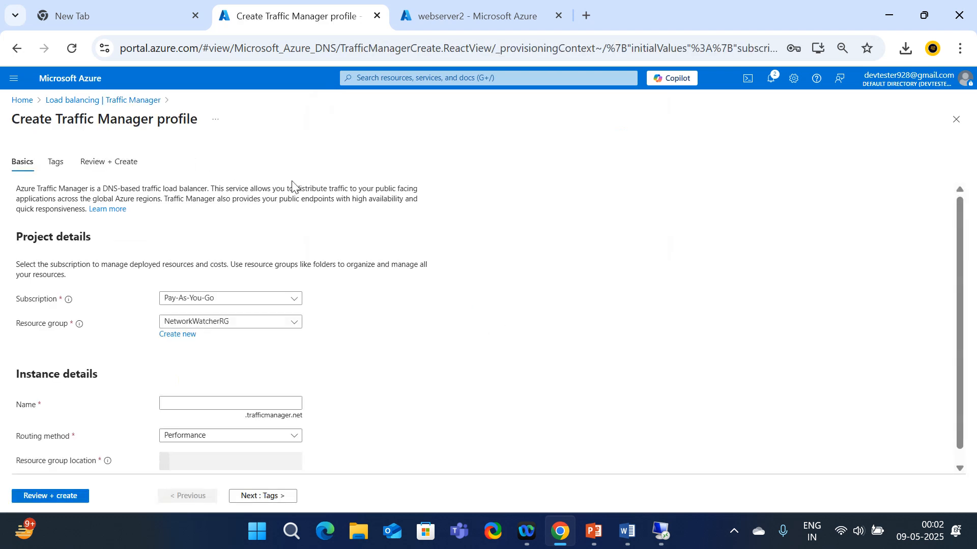
# Put the profile in resource group rg1, name it tmp1122, and list the routing methods
pyautogui.click(266, 331)
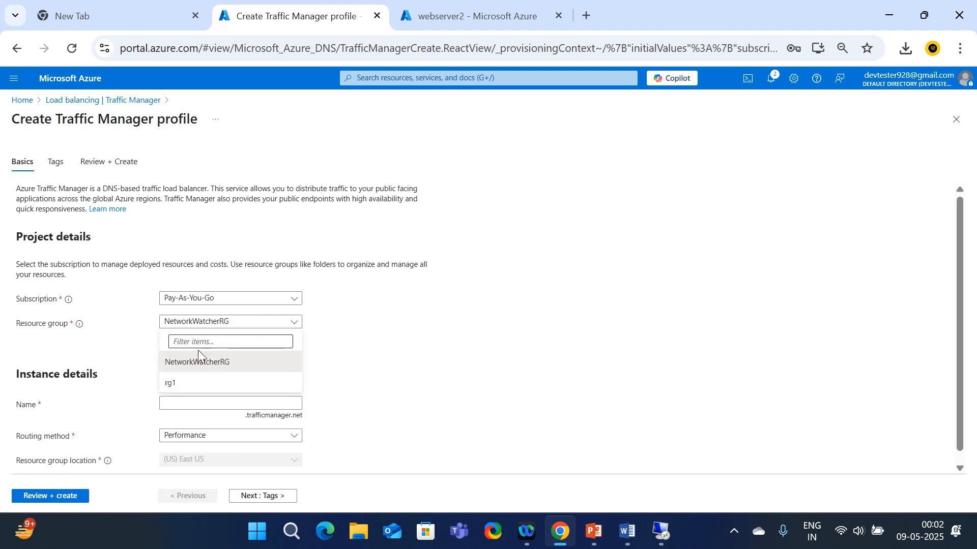
pyautogui.click(180, 387)
pyautogui.scroll(-1, 335, 356)
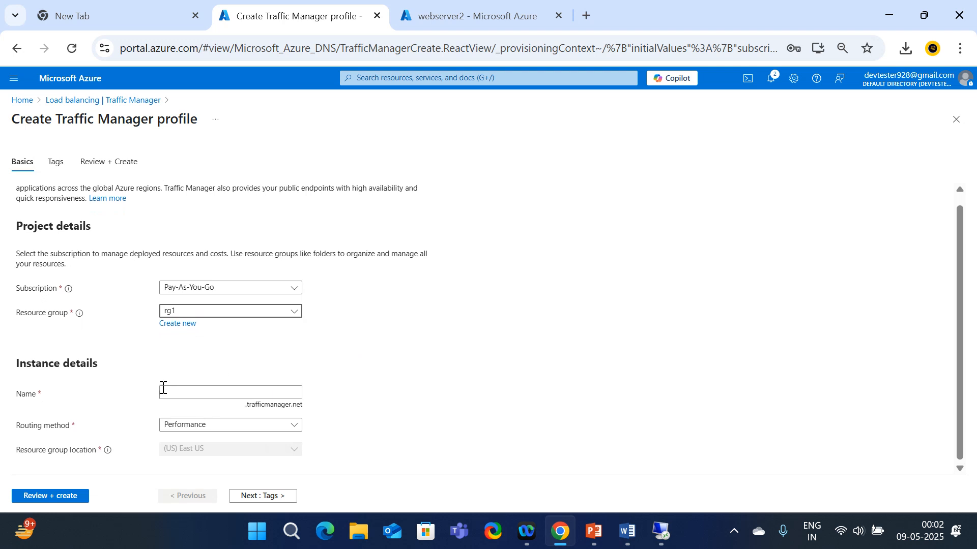
pyautogui.click(187, 391)
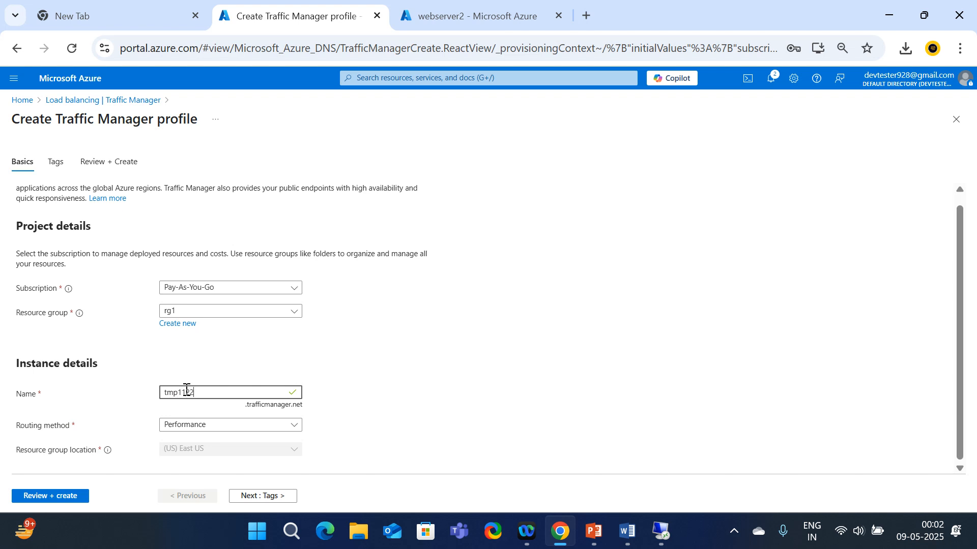
pyautogui.click(481, 356)
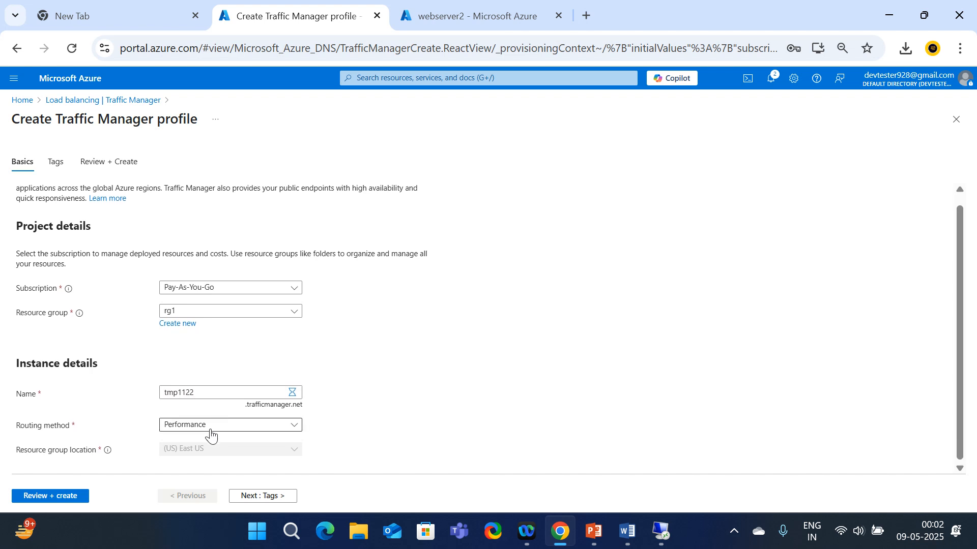
pyautogui.click(212, 436)
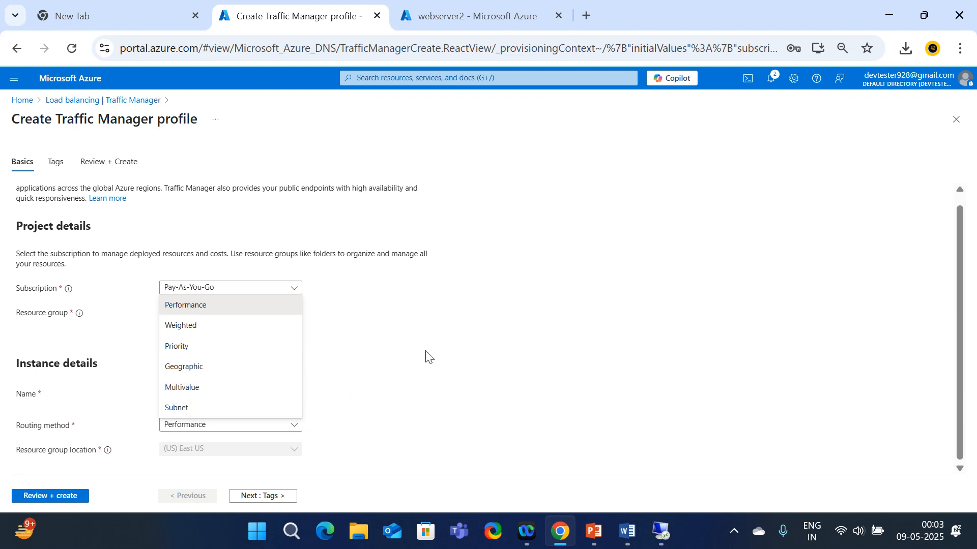
# Bring up the 'Traffic Manager Profile-session 41' Word notes at the TMP diagram and routing methods
pyautogui.click(627, 532)
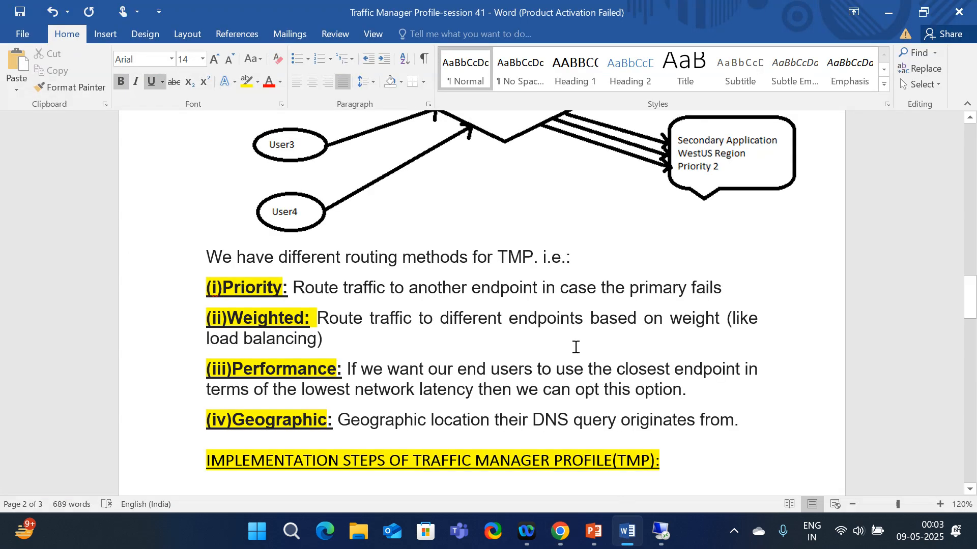
pyautogui.scroll(1, 422, 292)
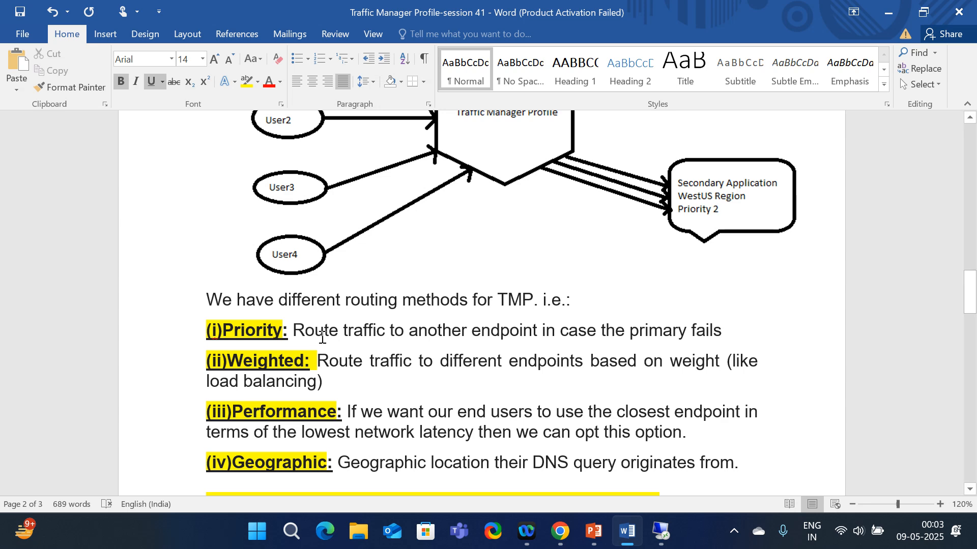
pyautogui.scroll(3, 524, 318)
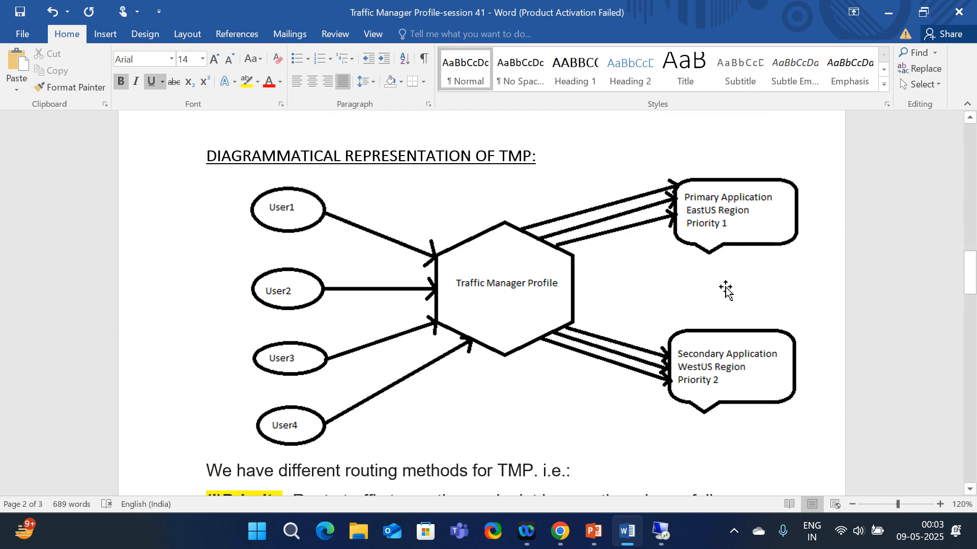
pyautogui.scroll(-1, 709, 389)
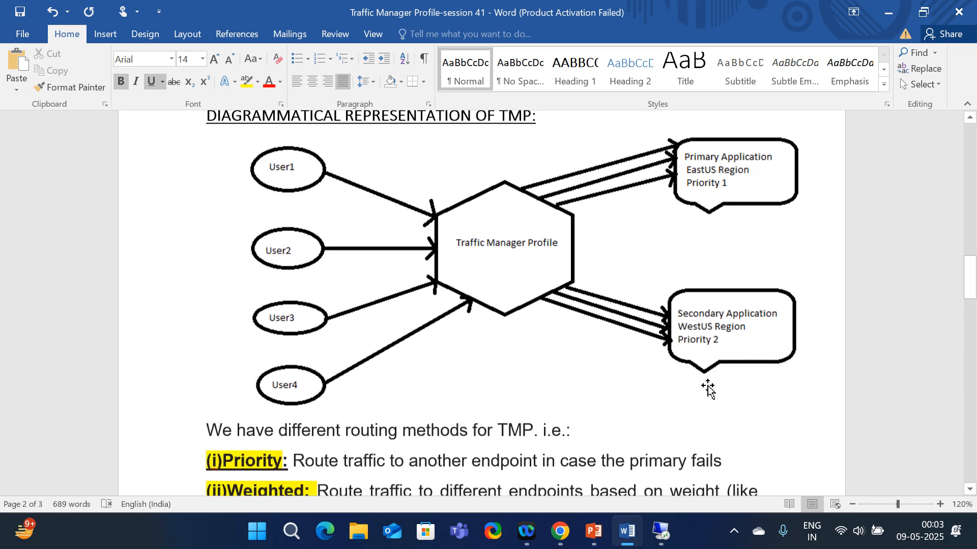
pyautogui.scroll(-2, 714, 405)
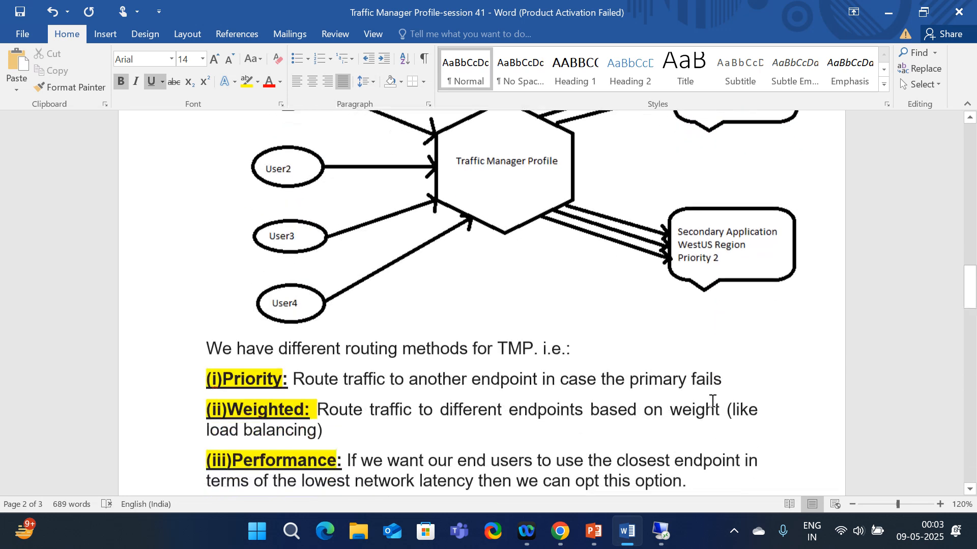
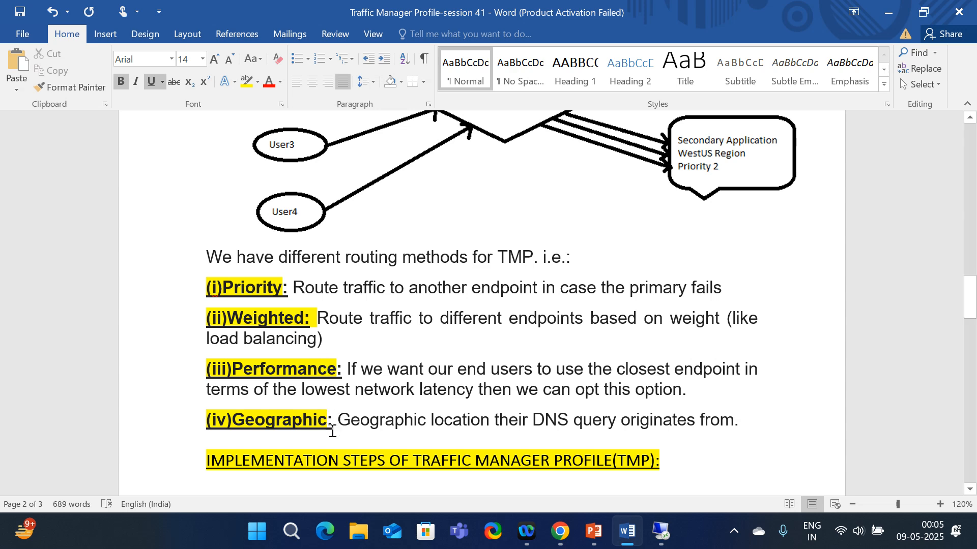
# Choose Priority routing for tmp1122 in rg1, then review and create the profile
pyautogui.scroll(-1, 335, 420)
pyautogui.click(562, 537)
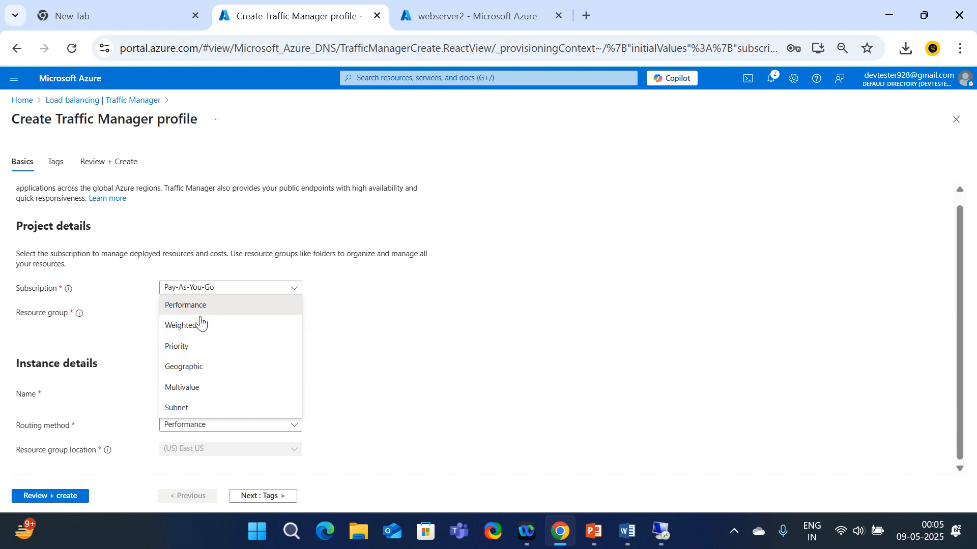
pyautogui.click(184, 351)
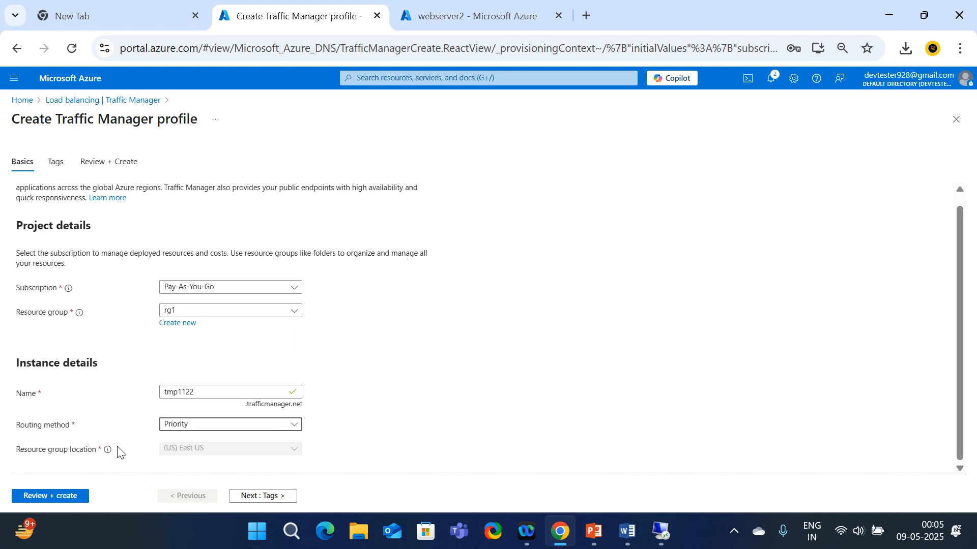
pyautogui.moveTo(119, 456); pyautogui.dragTo(21, 452)
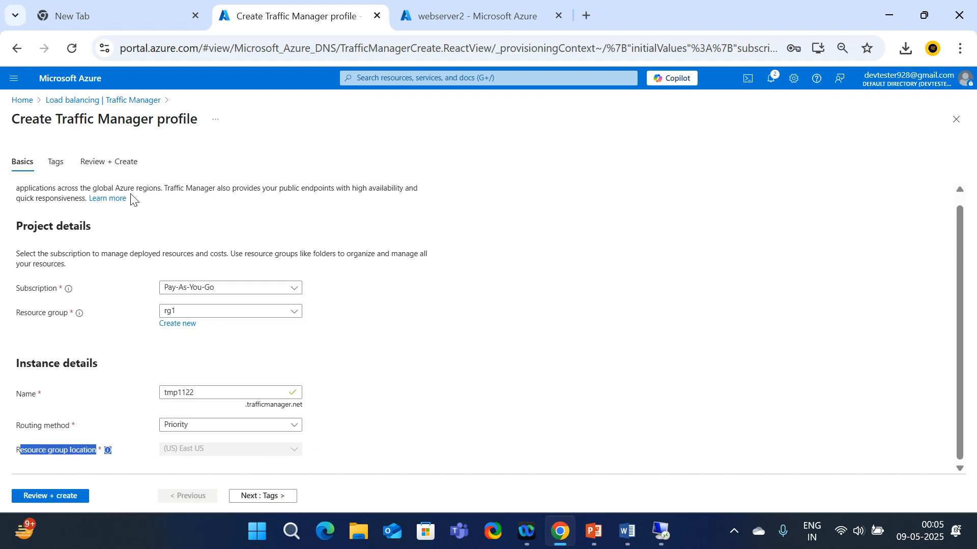
pyautogui.click(59, 166)
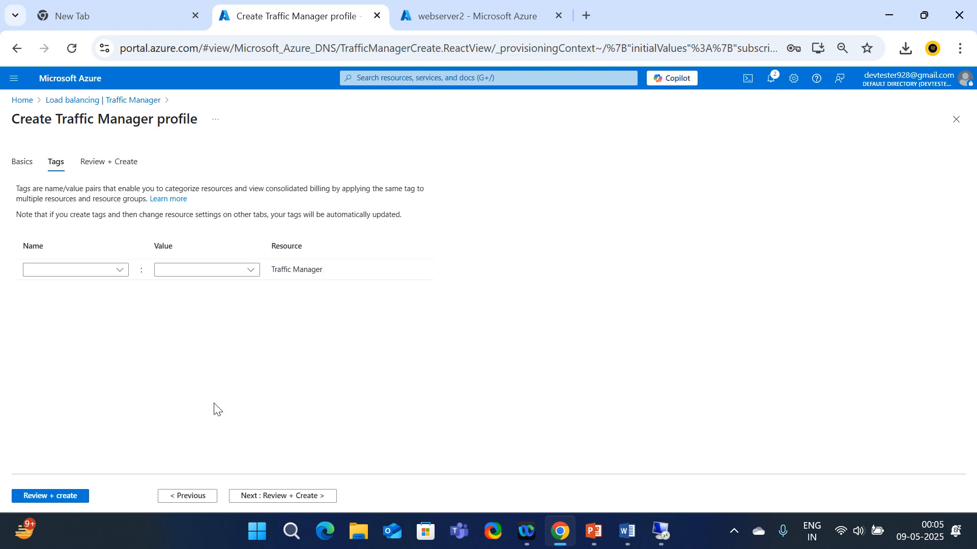
pyautogui.click(53, 502)
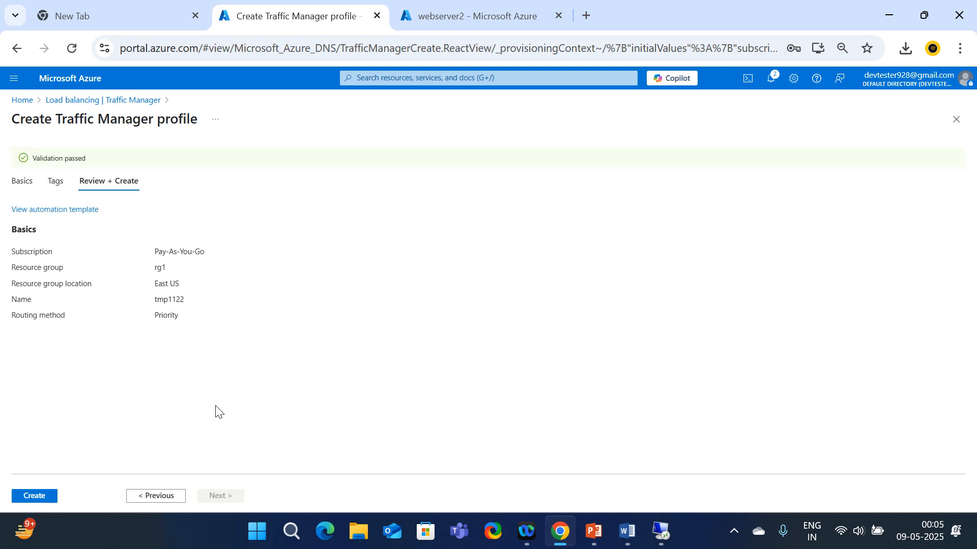
pyautogui.click(34, 501)
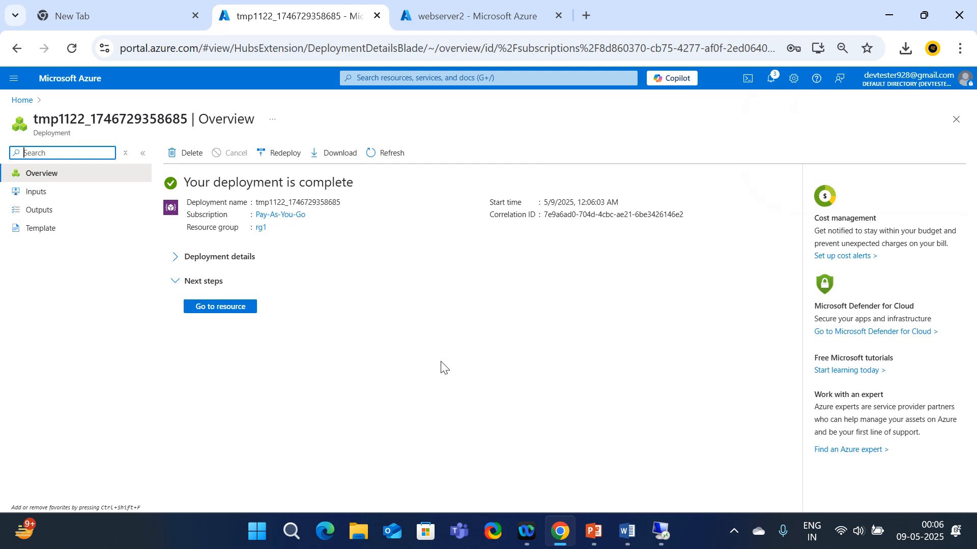
# Open tmp1122, check its Configuration (Priority, TTL 60, HTTP port 80), and view its empty Endpoints list
pyautogui.click(222, 307)
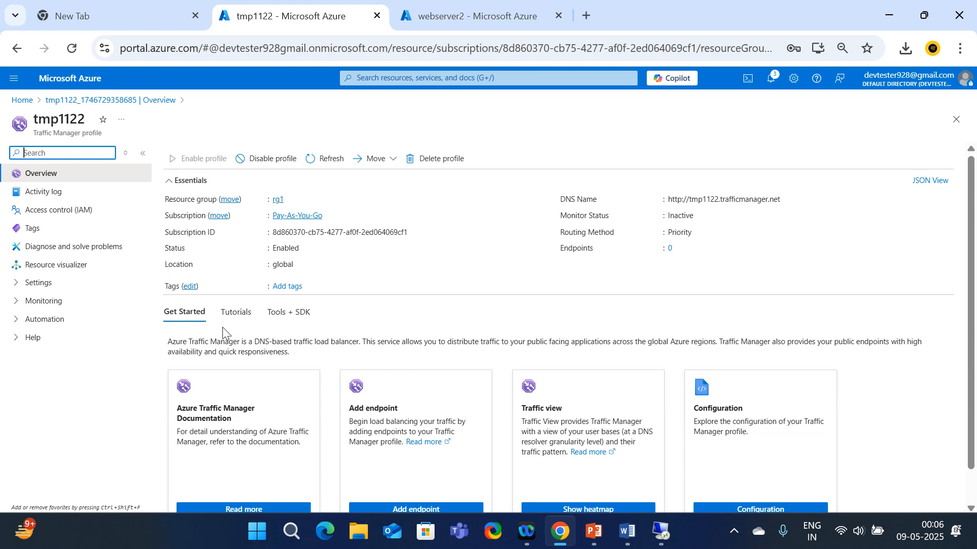
pyautogui.click(26, 286)
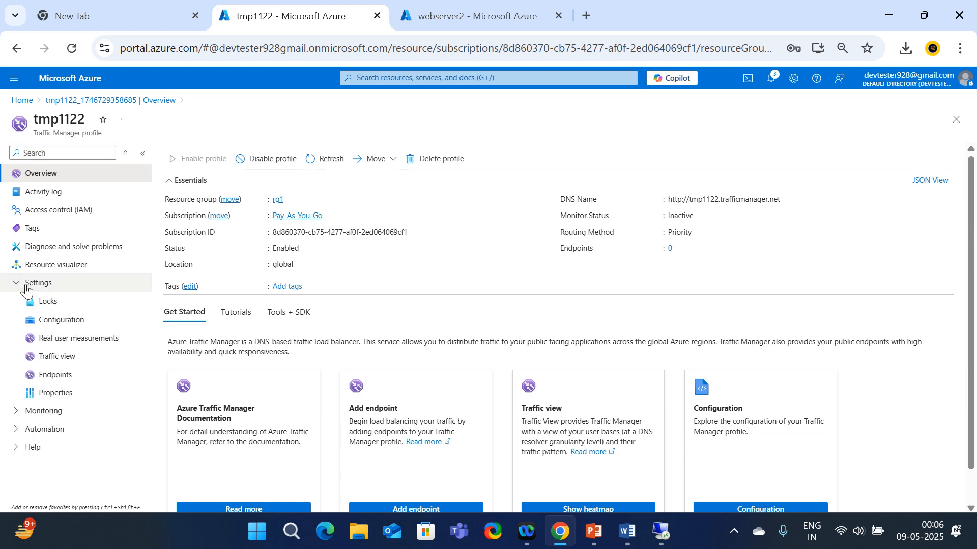
pyautogui.click(51, 320)
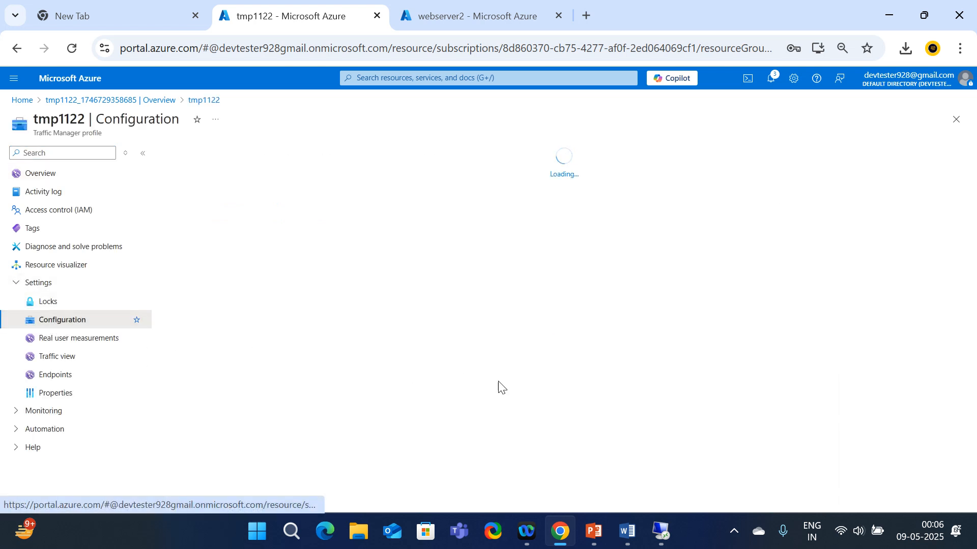
pyautogui.click(68, 383)
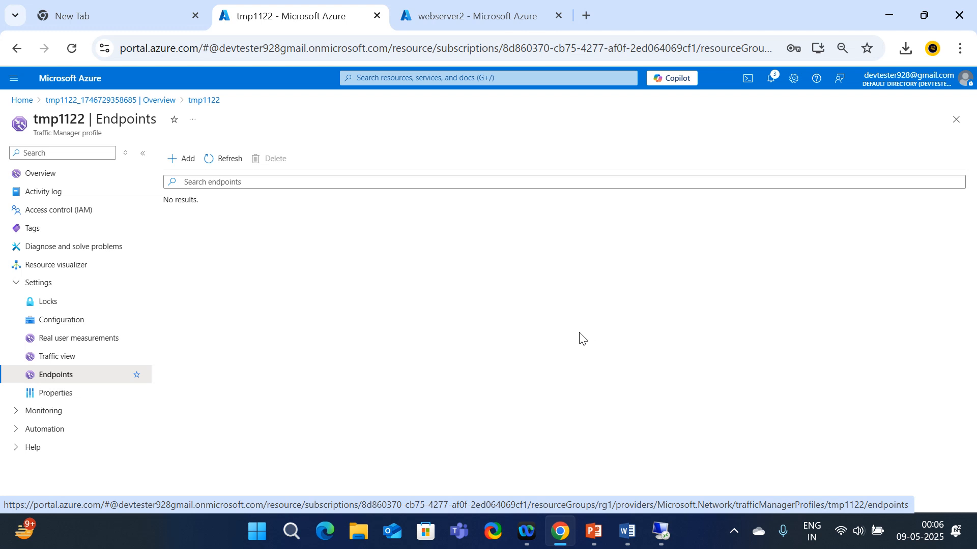
# Start an Azure endpoint named p1 targeting a Public IP address and list the available IPs
pyautogui.click(175, 160)
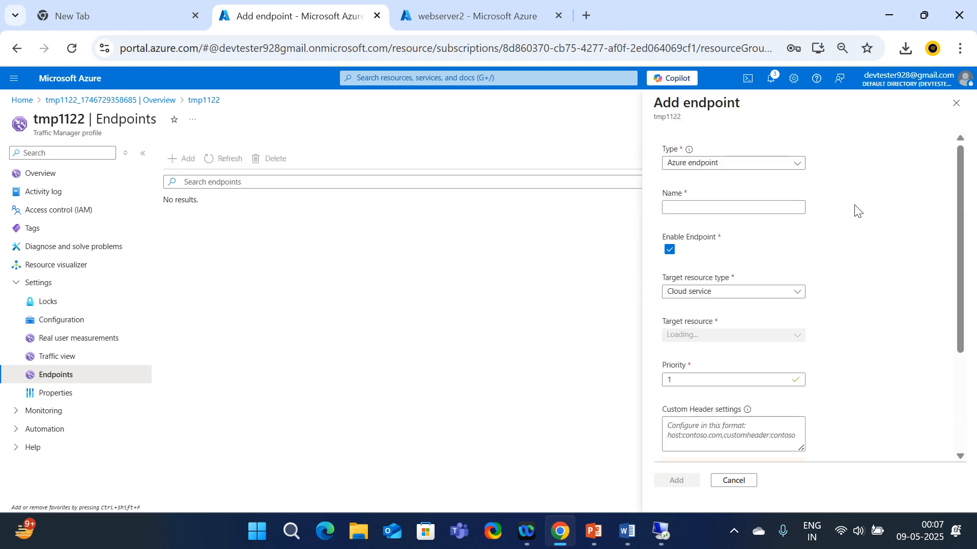
pyautogui.click(751, 170)
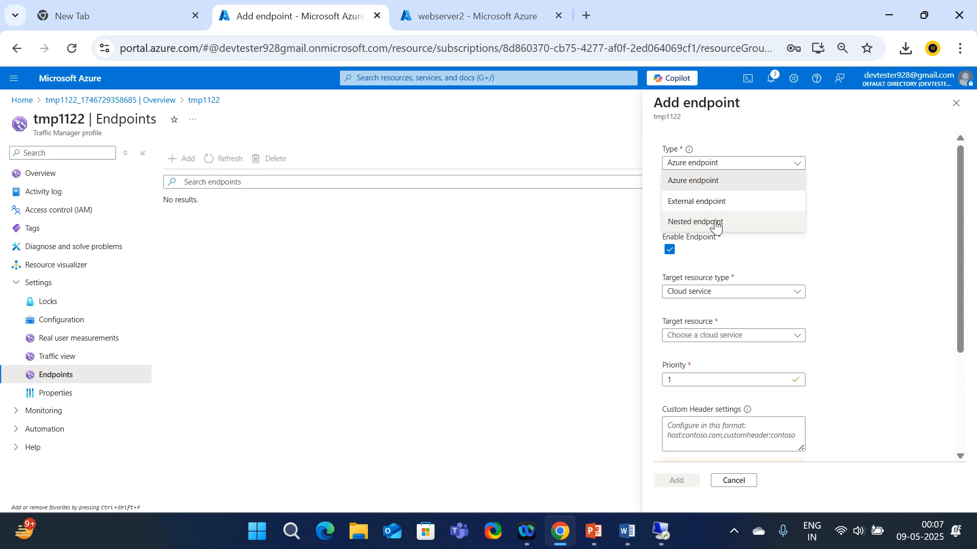
pyautogui.click(702, 188)
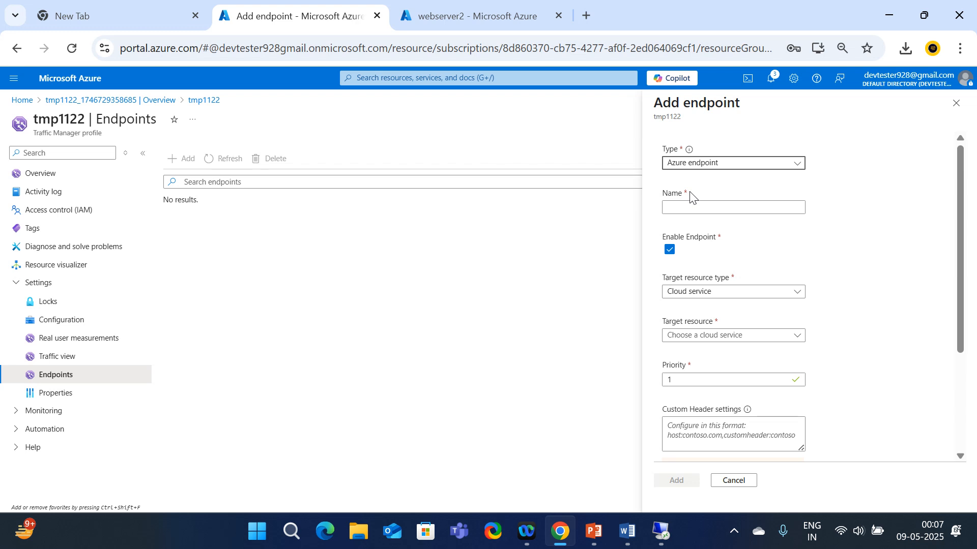
pyautogui.click(694, 206)
pyautogui.click(693, 207)
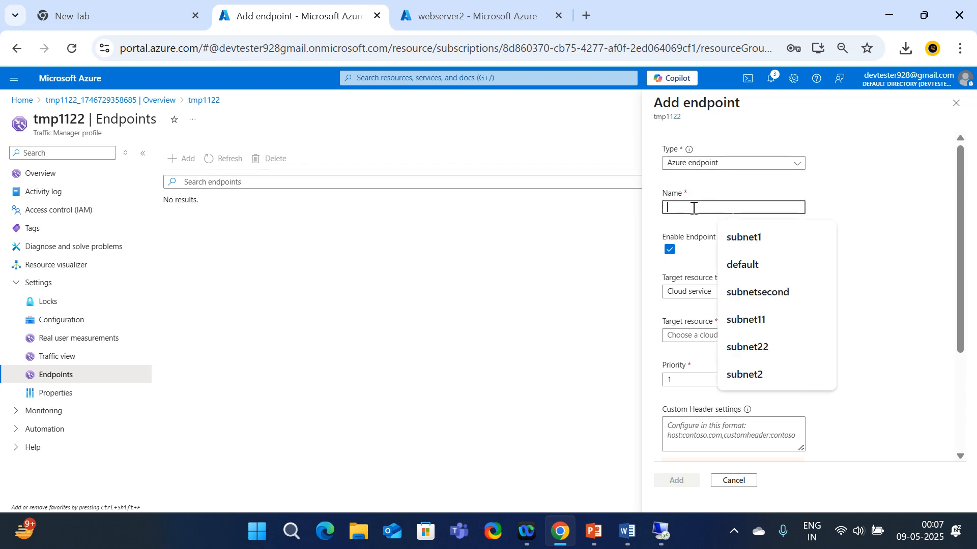
pyautogui.write('p1')
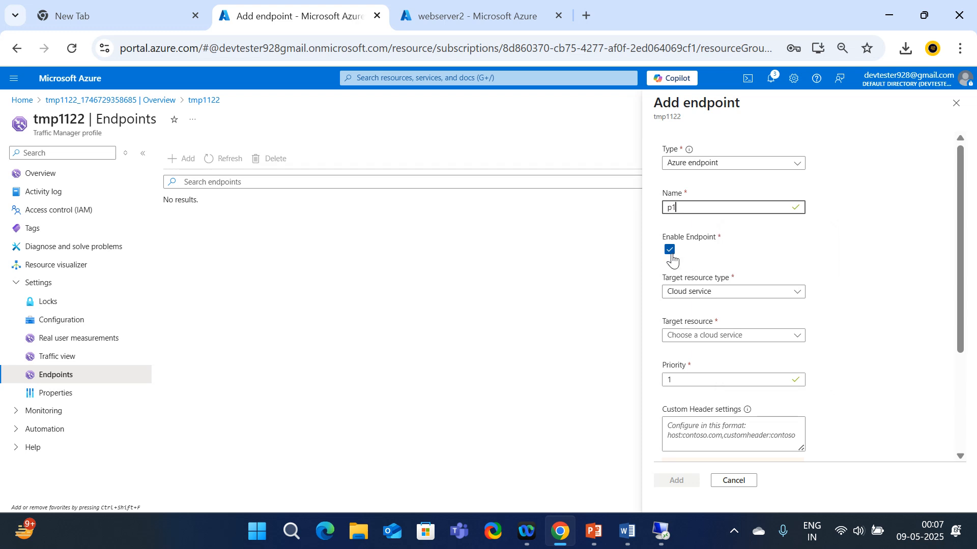
pyautogui.click(748, 299)
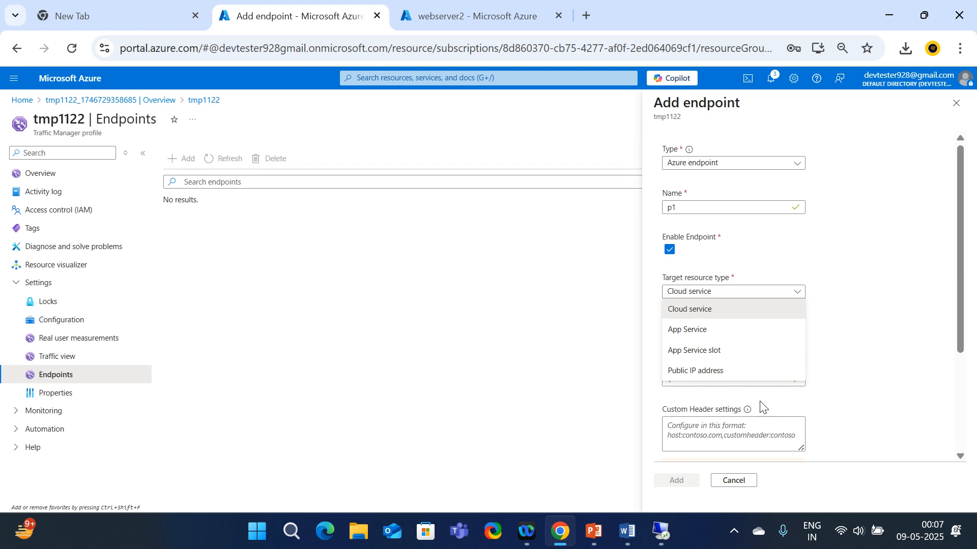
pyautogui.click(711, 372)
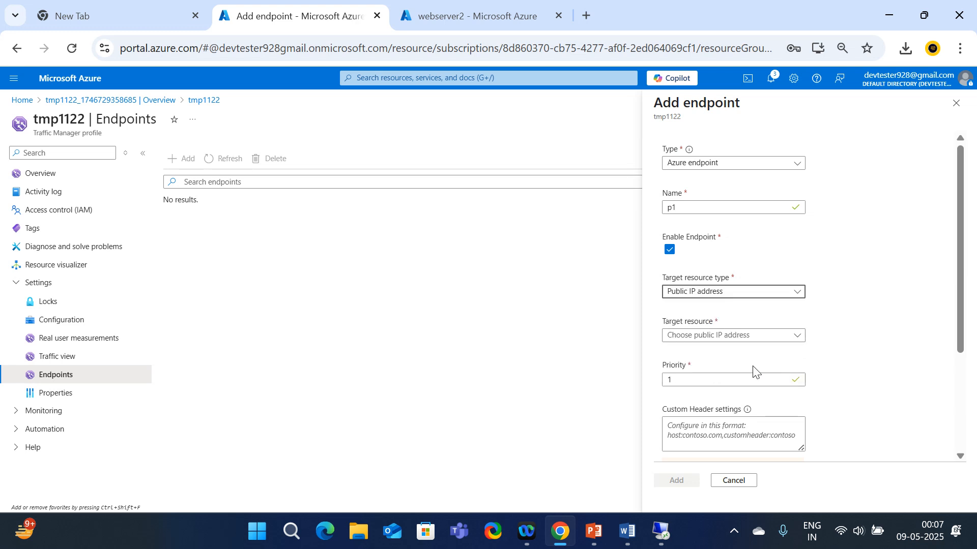
pyautogui.click(733, 336)
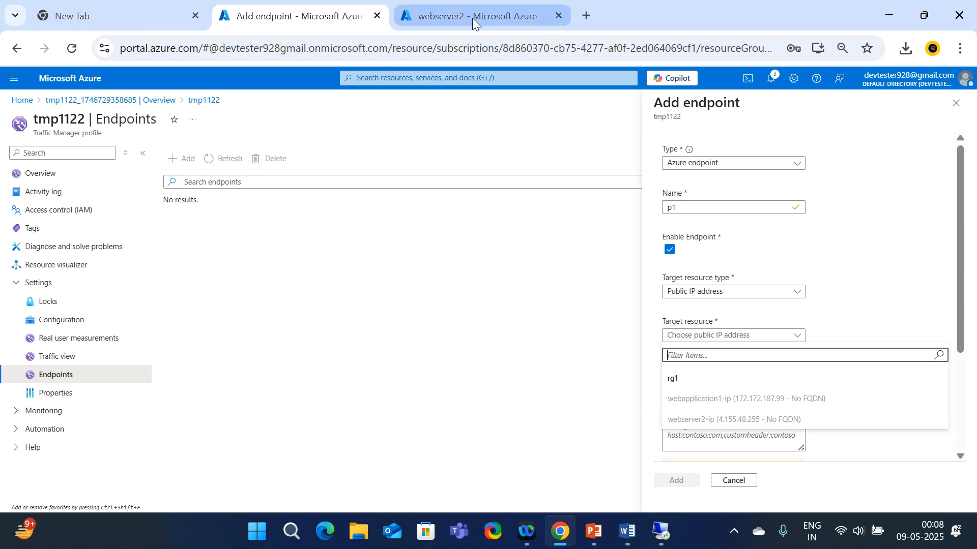
# In the webserver2 tab, open the webapplication1 virtual machine from Home > Virtual machines
pyautogui.click(453, 7)
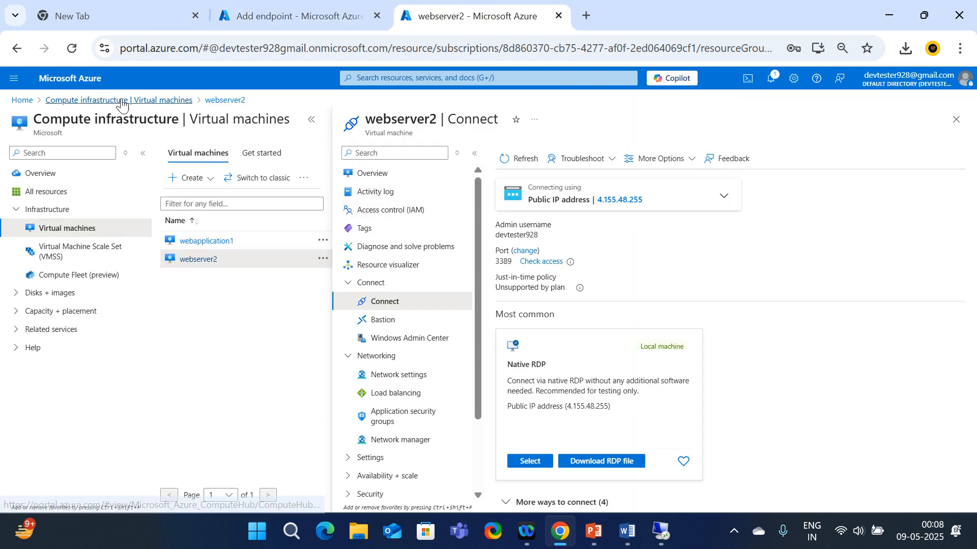
pyautogui.click(20, 101)
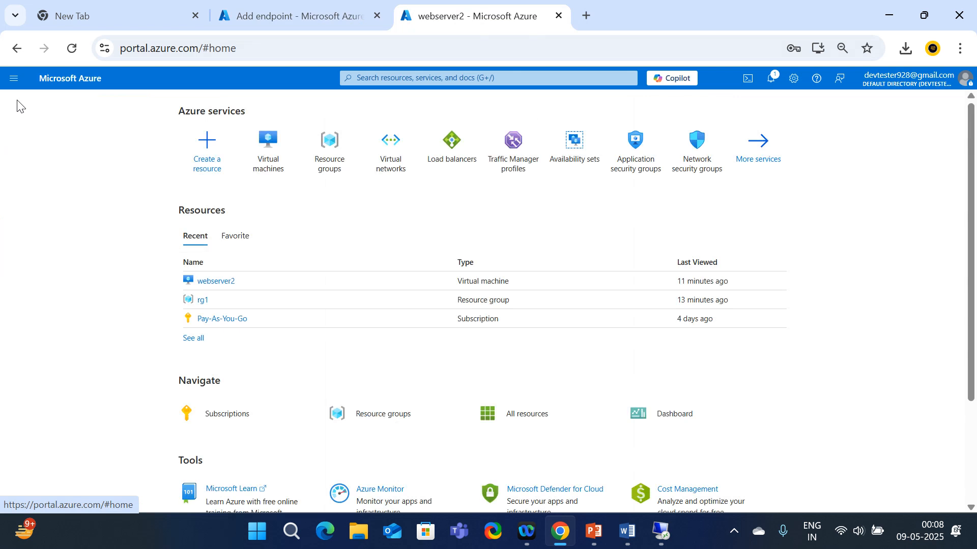
pyautogui.click(266, 152)
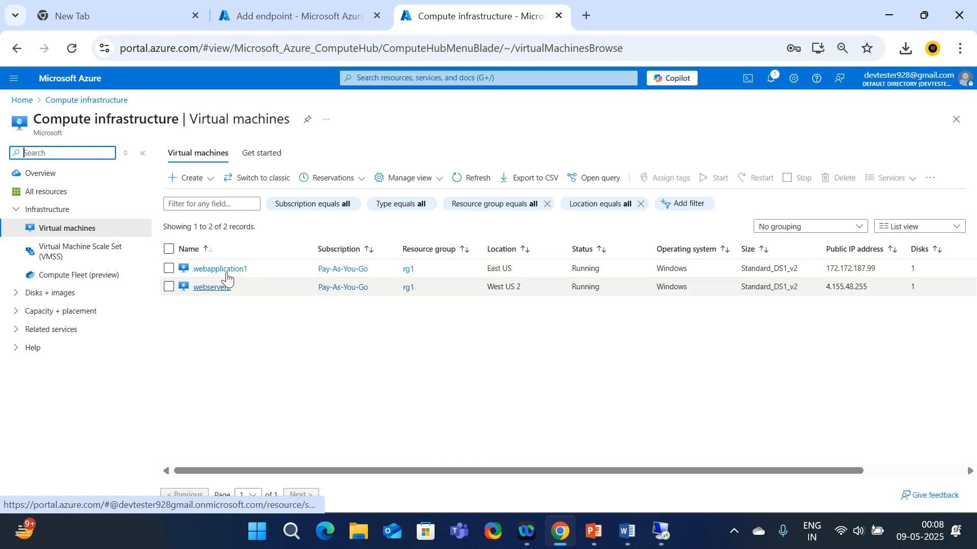
pyautogui.click(225, 269)
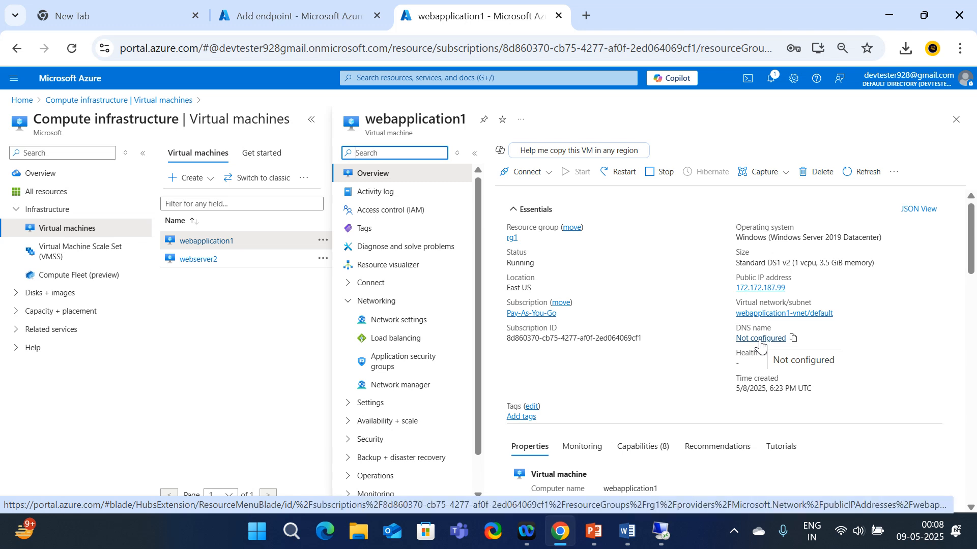
# Save DNS name label suneelittech on webapplication1-ip and return to the VM overview
pyautogui.click(760, 340)
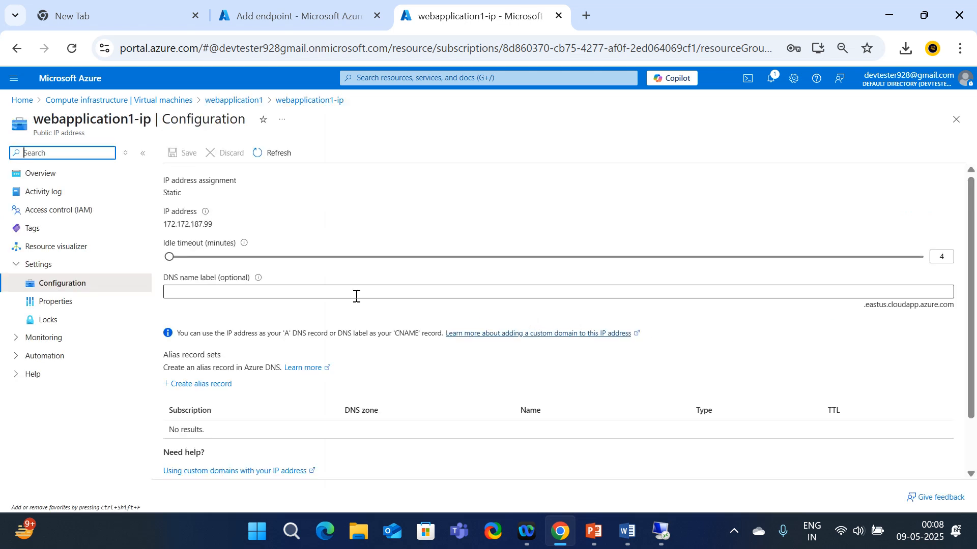
pyautogui.click(205, 290)
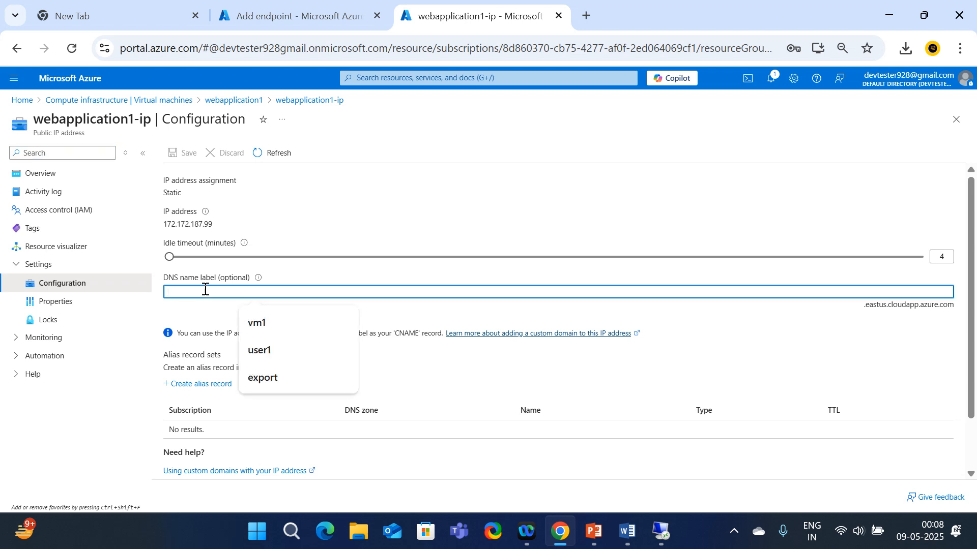
pyautogui.write('suneelittech')
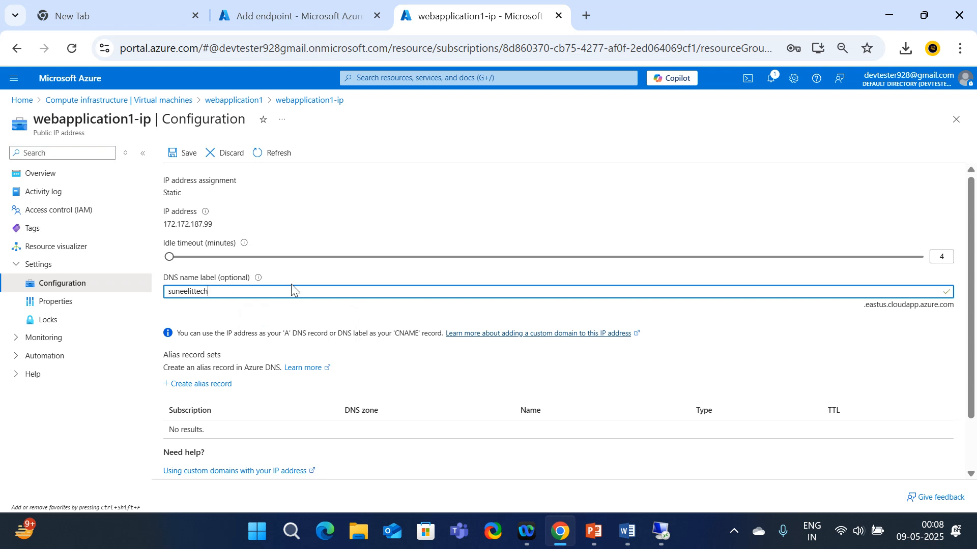
pyautogui.scroll(-1, 280, 293)
pyautogui.scroll(1, 279, 293)
pyautogui.click(176, 158)
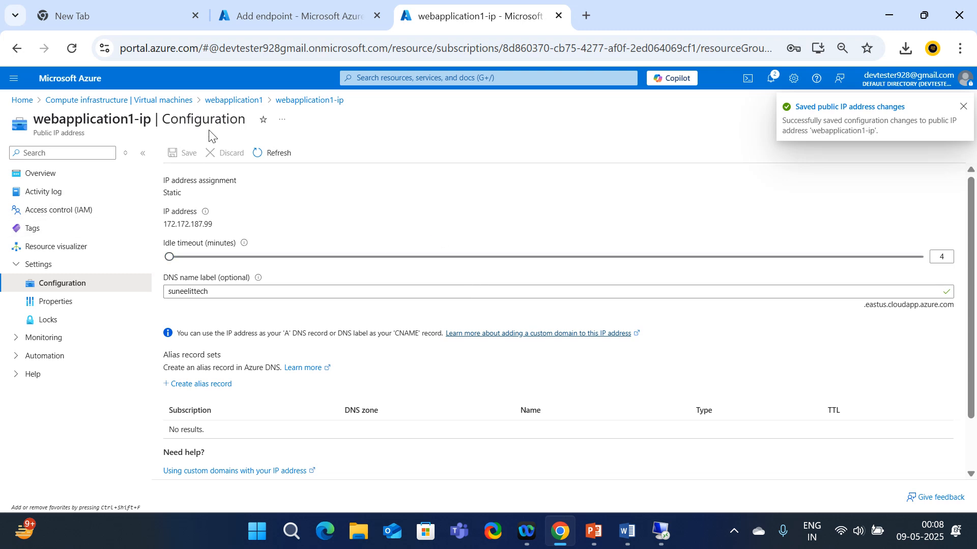
pyautogui.click(229, 101)
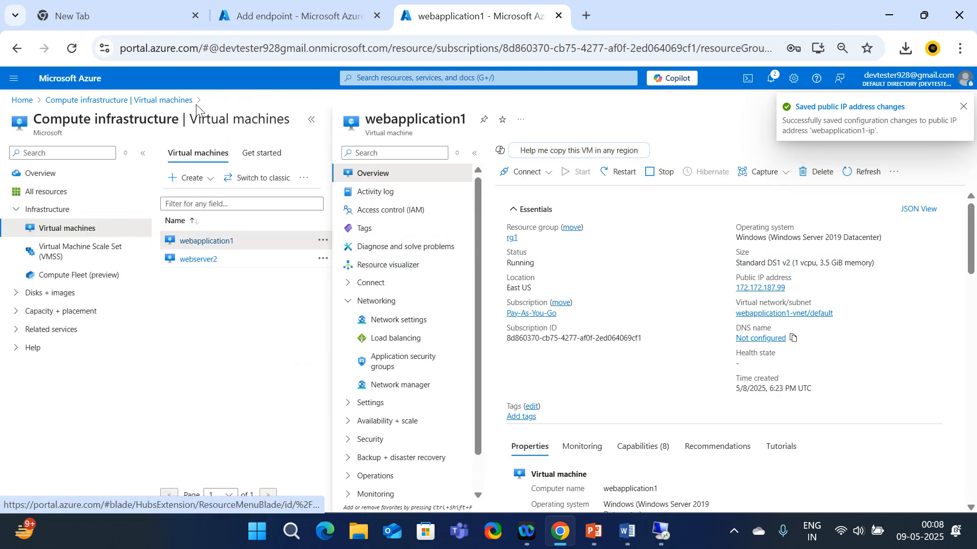
# Open the webserver2 VM and save DNS name label suneelittech on webserver2-ip
pyautogui.click(168, 101)
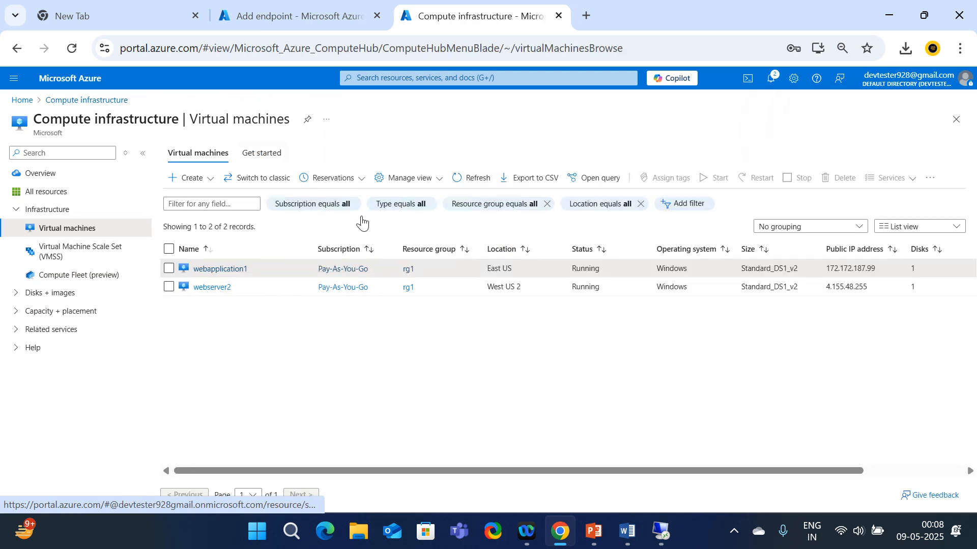
pyautogui.click(212, 288)
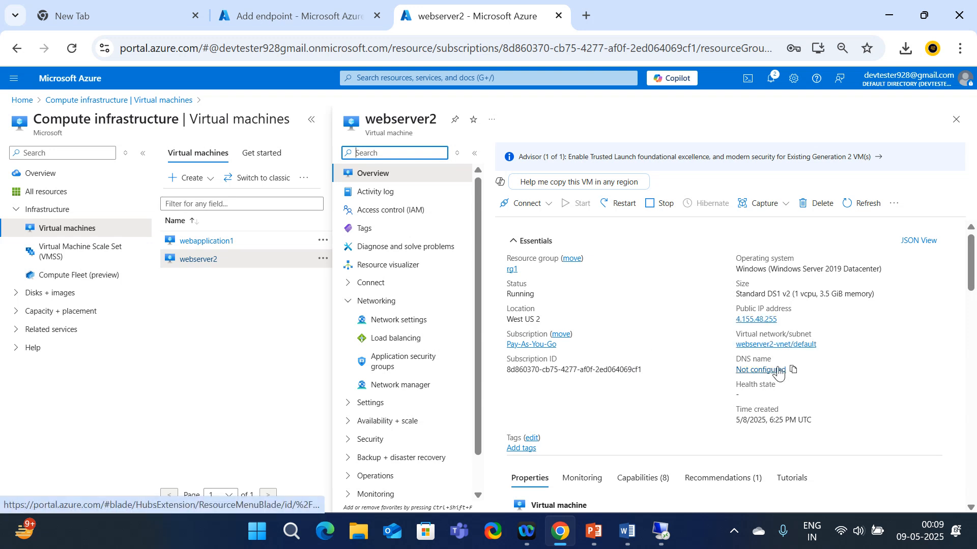
pyautogui.click(764, 375)
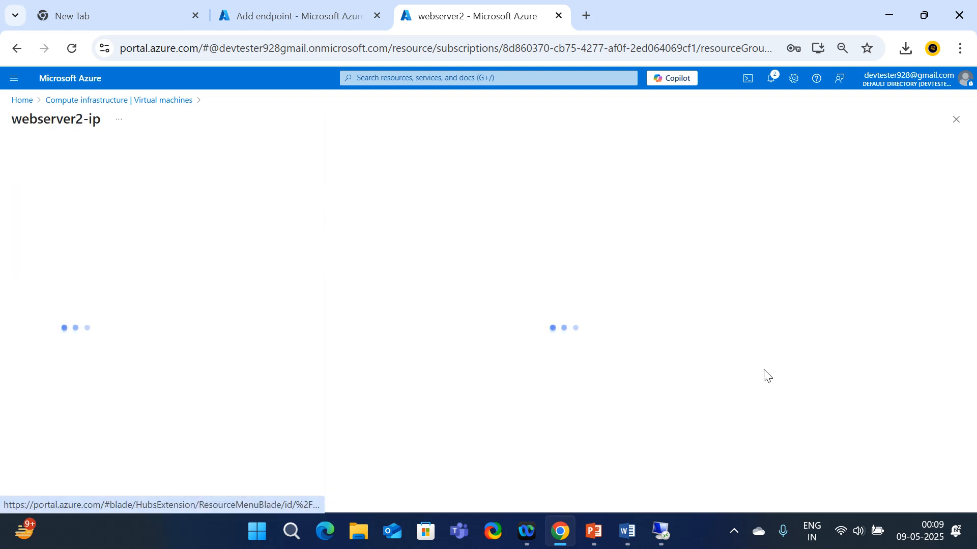
pyautogui.click(205, 290)
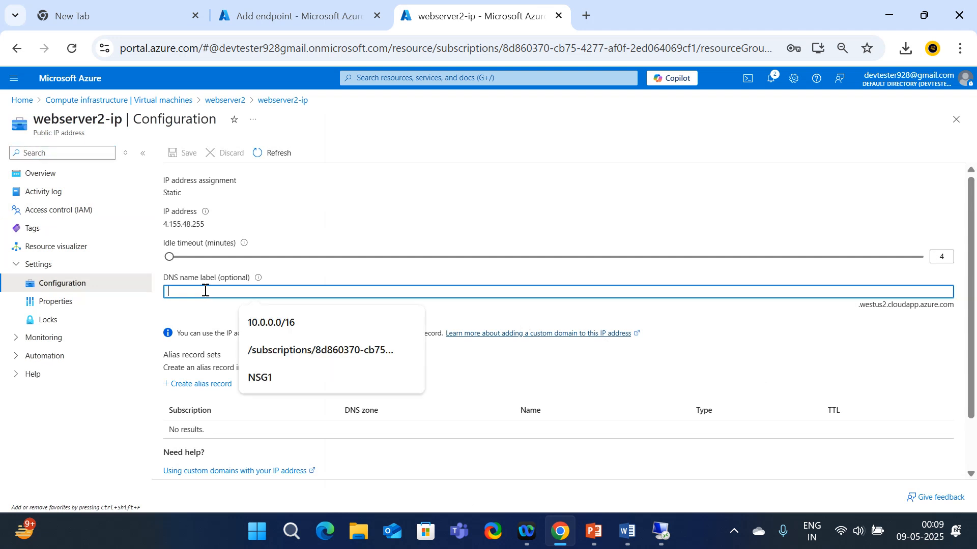
pyautogui.write('suneelittech')
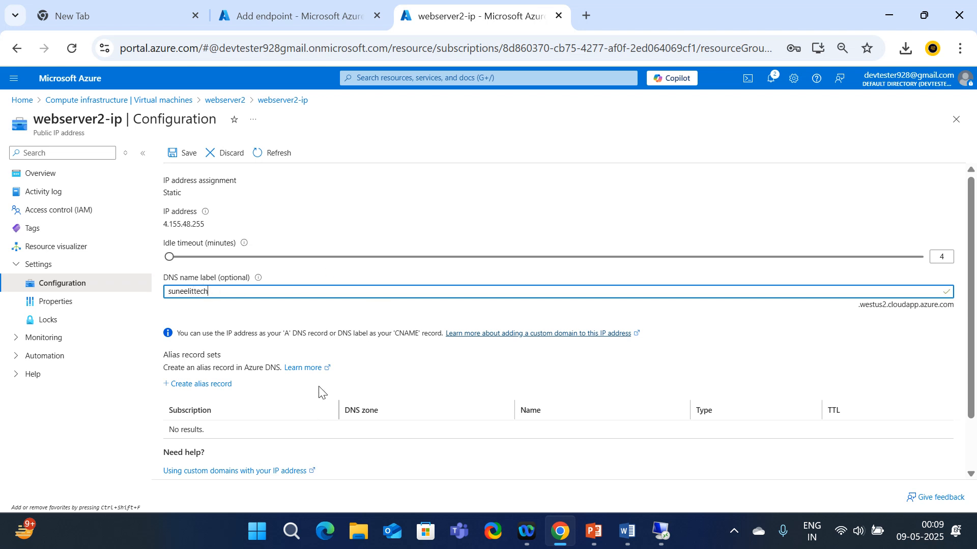
pyautogui.click(184, 152)
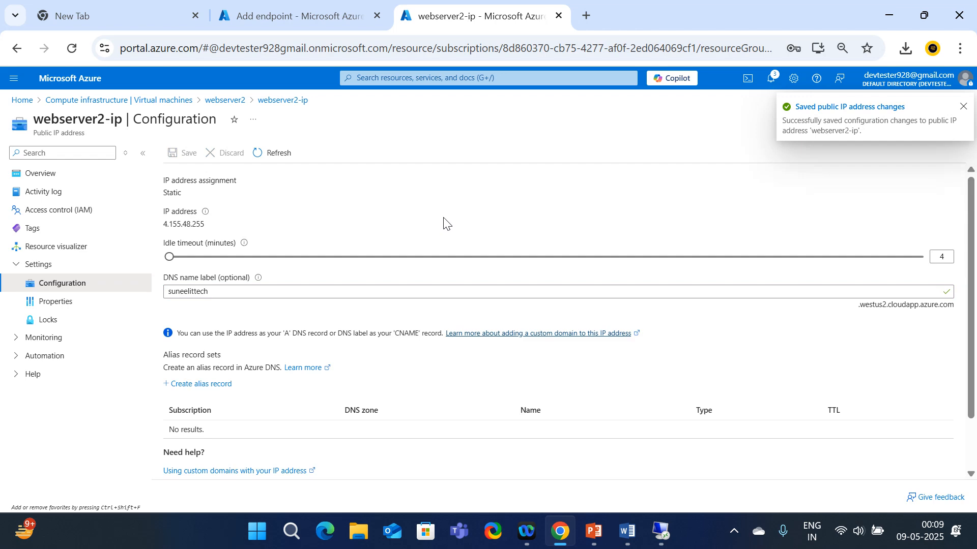
# Maximize the webserver2 remote session and close the completed Add Roles and Features Wizard
pyautogui.moveTo(660, 537)
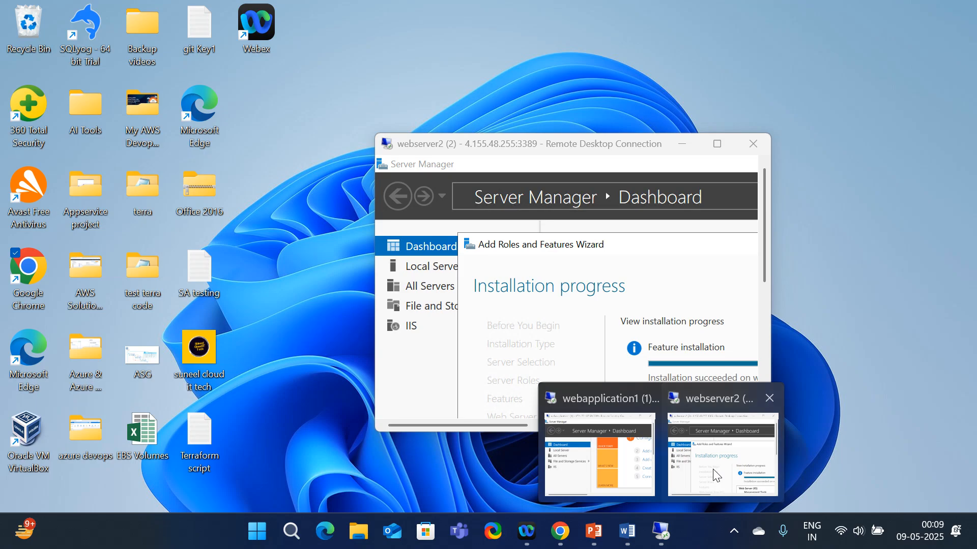
pyautogui.click(715, 476)
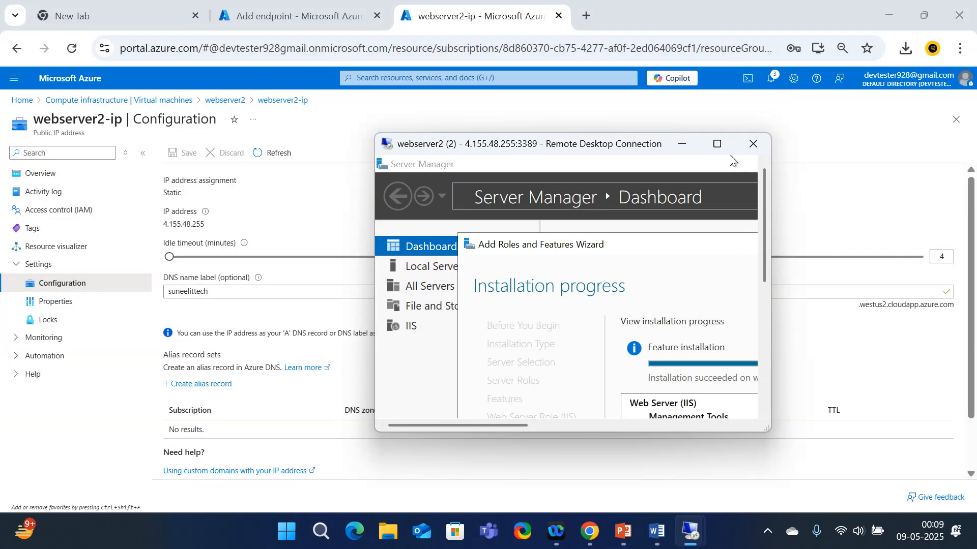
pyautogui.click(718, 144)
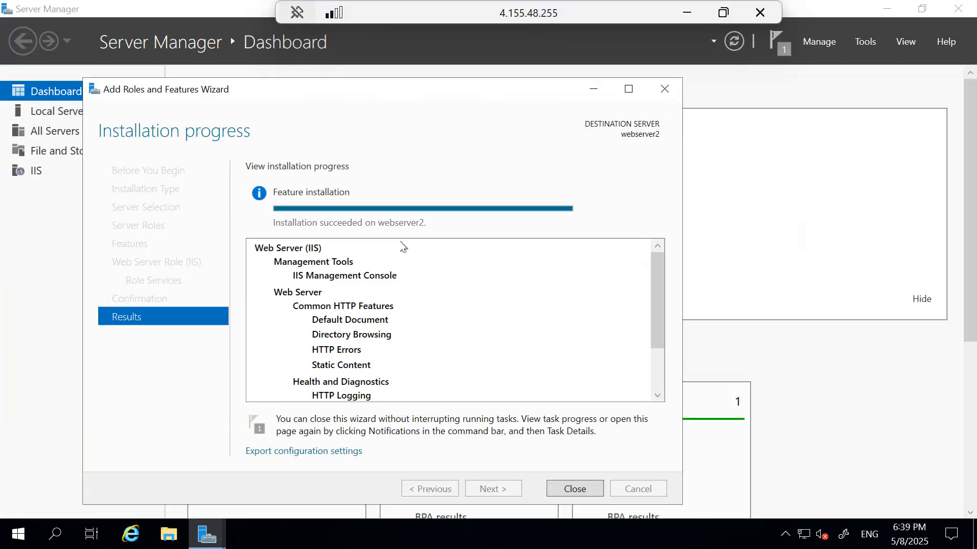
pyautogui.scroll(-2, 432, 295)
pyautogui.click(576, 492)
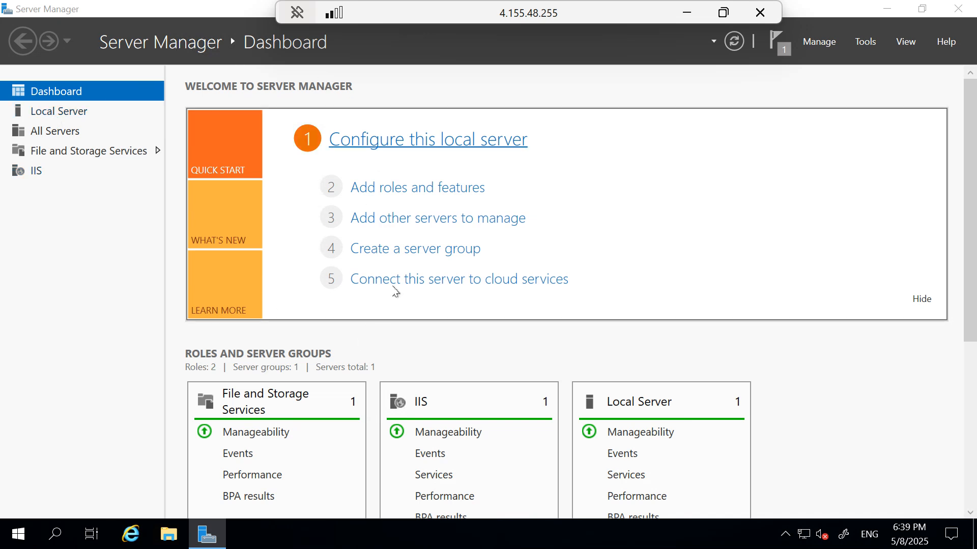
pyautogui.click(171, 539)
# In File Explorer, open C:\inetpub\wwwroot on webserver2
pyautogui.click(170, 540)
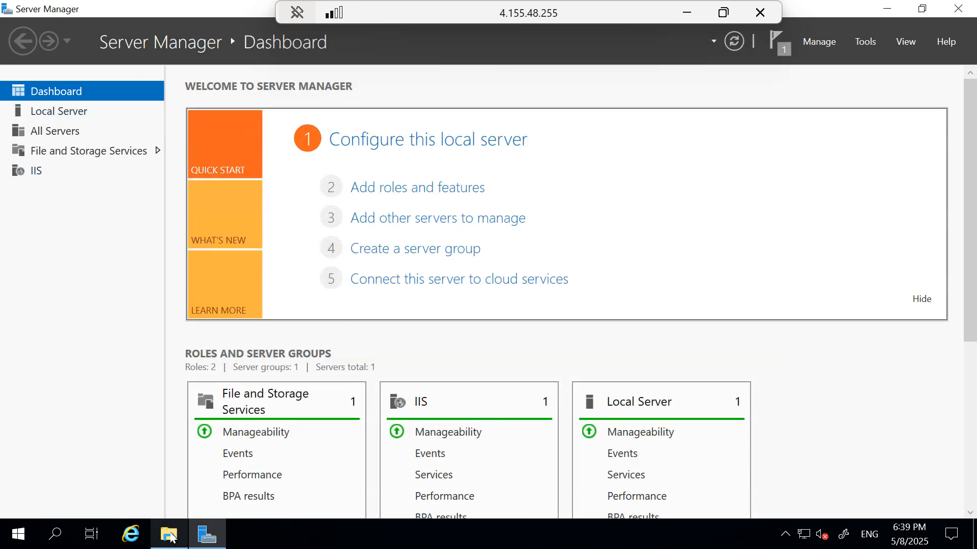
pyautogui.click(169, 534)
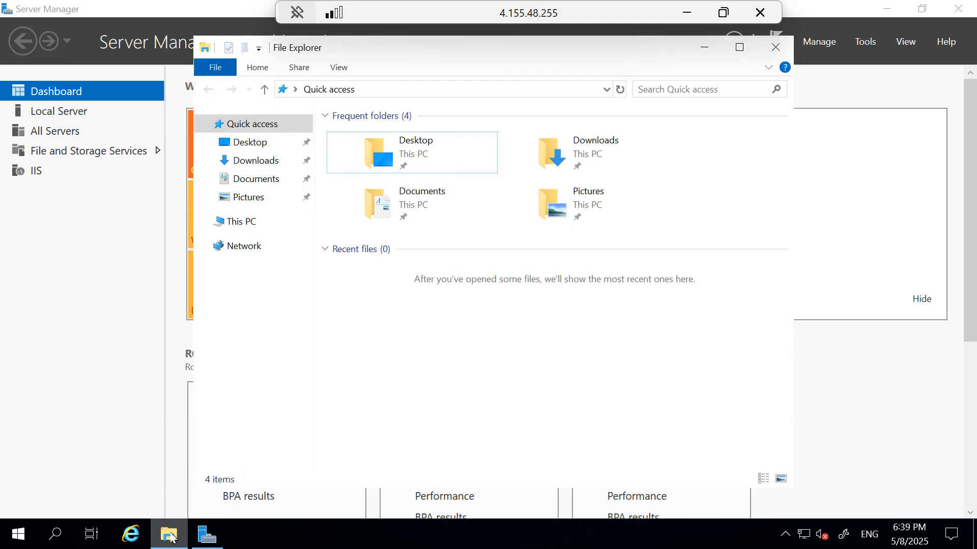
pyautogui.click(243, 222)
pyautogui.doubleClick(442, 336)
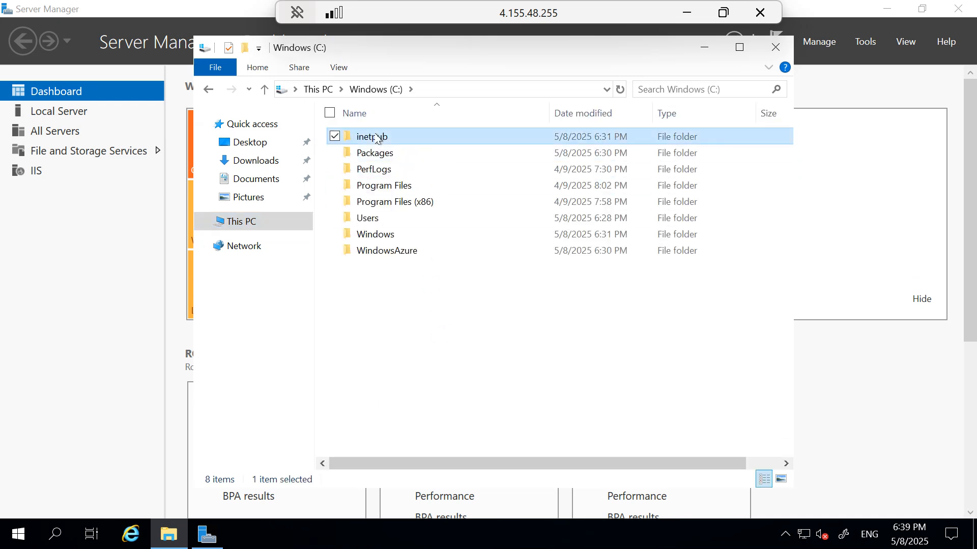
pyautogui.doubleClick(377, 137)
pyautogui.click(377, 207)
pyautogui.doubleClick(377, 209)
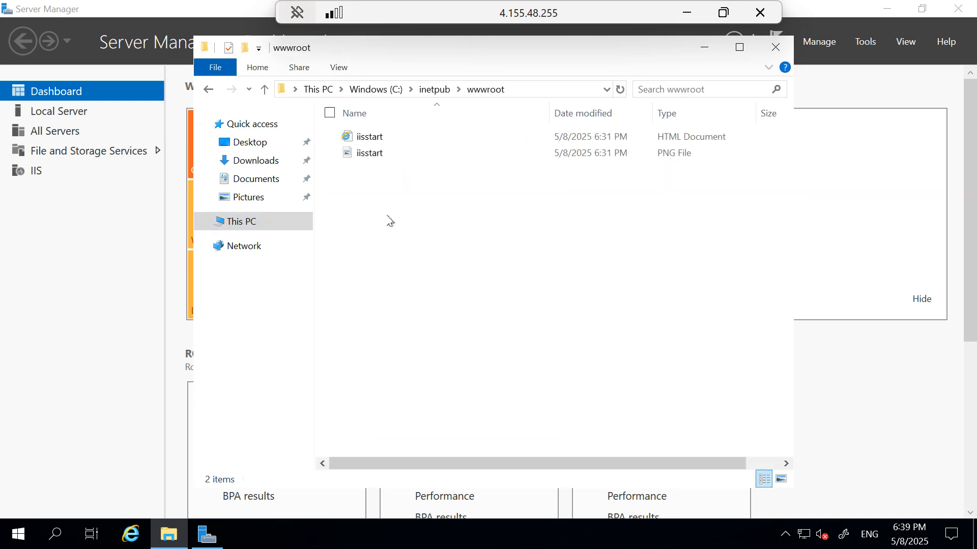
# Delete both iisstart files and create a New Text Document in wwwroot
pyautogui.click(375, 163)
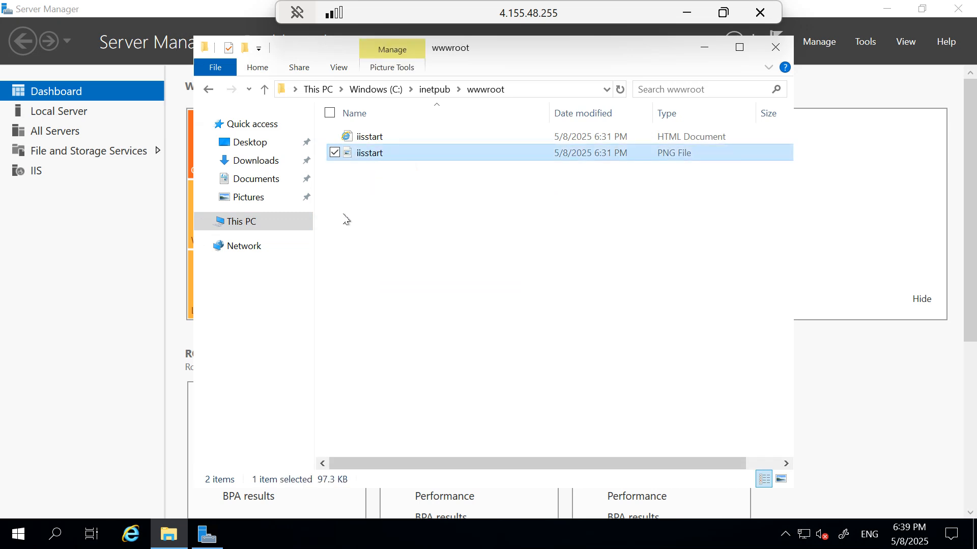
pyautogui.hotkey('ctrl', 'a')
pyautogui.press('Delete')
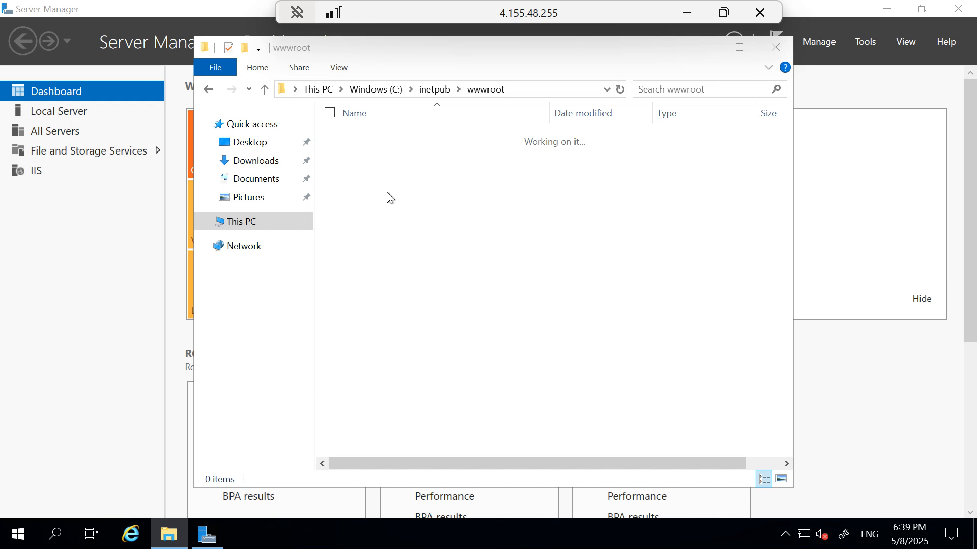
pyautogui.rightClick(388, 193)
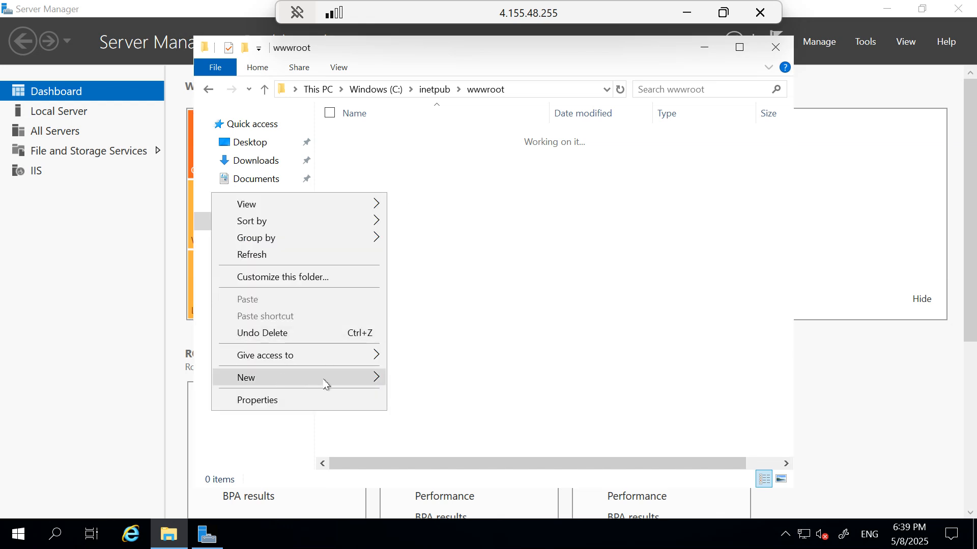
pyautogui.moveTo(313, 384)
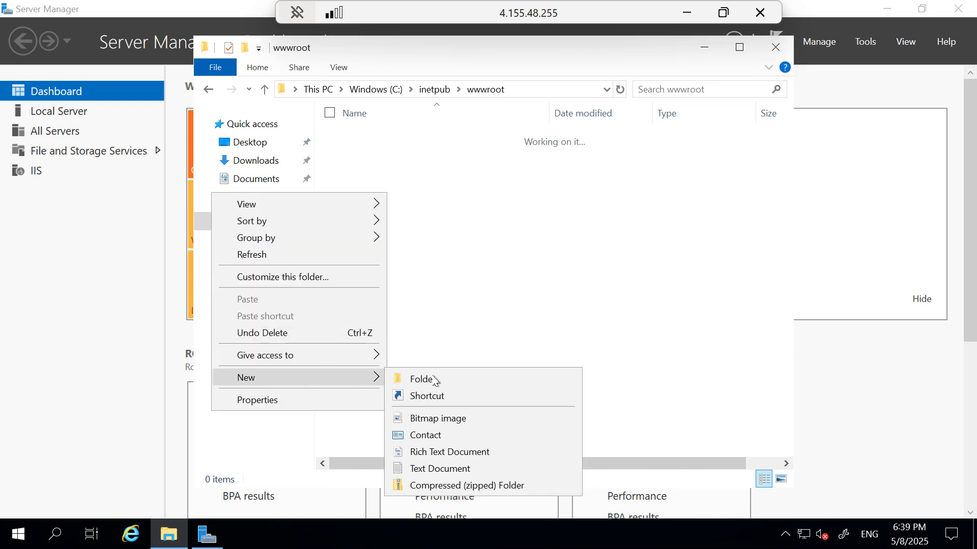
pyautogui.click(430, 469)
pyautogui.press('Return')
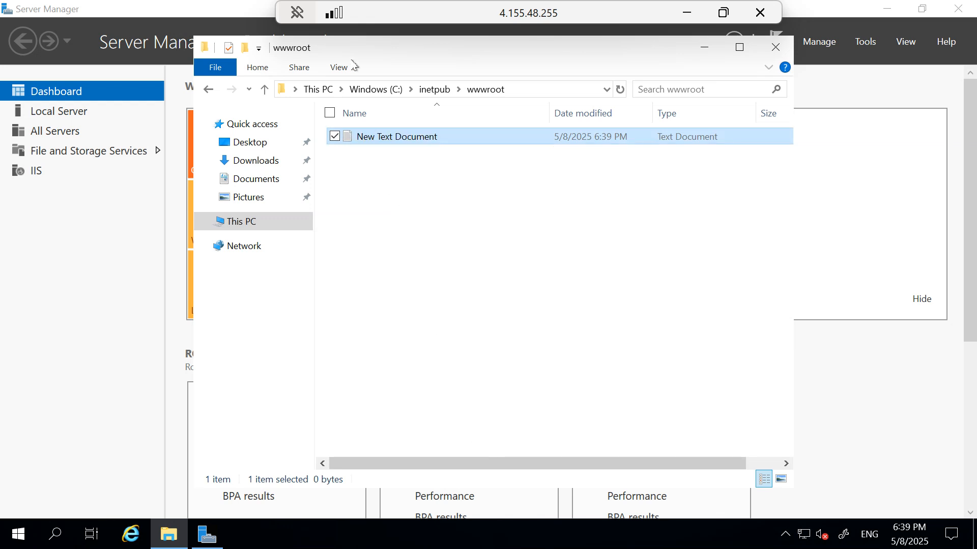
# Write 'application' and save it as index.html with All Files type, then delete New Text Document
pyautogui.doubleClick(392, 137)
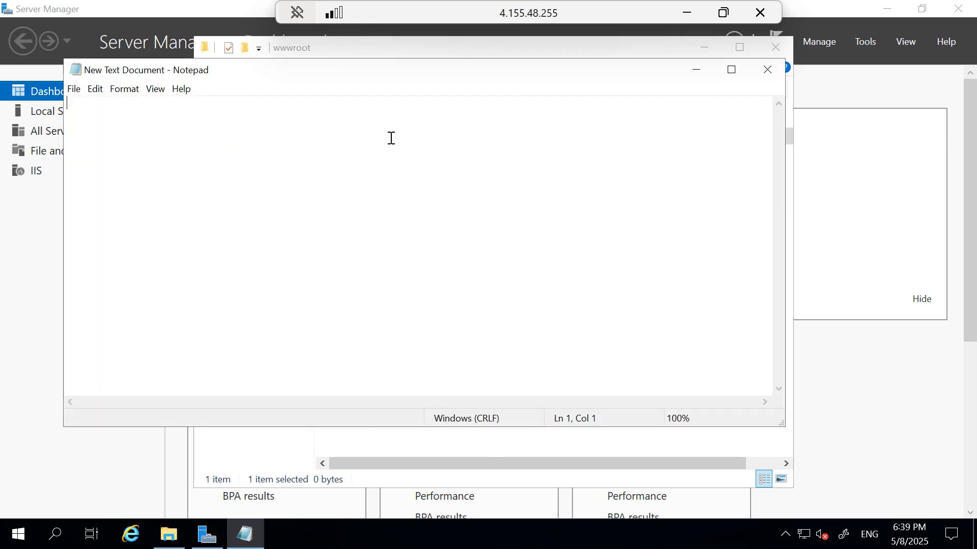
pyautogui.write('app')
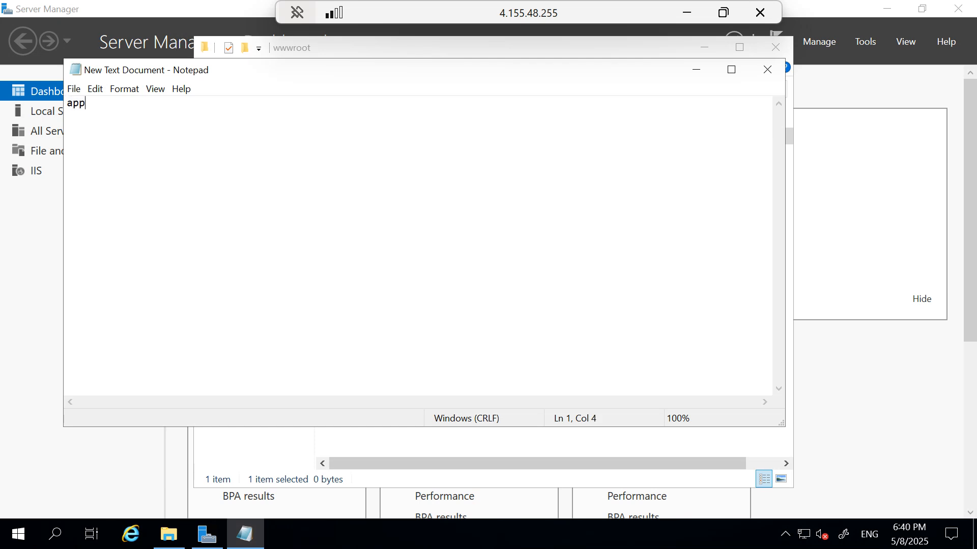
pyautogui.write('lication')
pyautogui.click(74, 90)
pyautogui.click(104, 154)
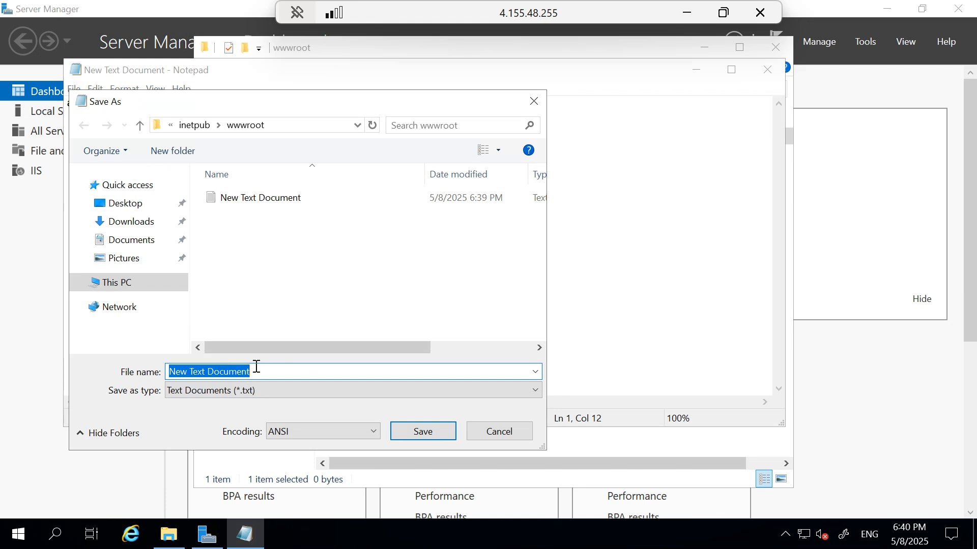
pyautogui.write('index.html')
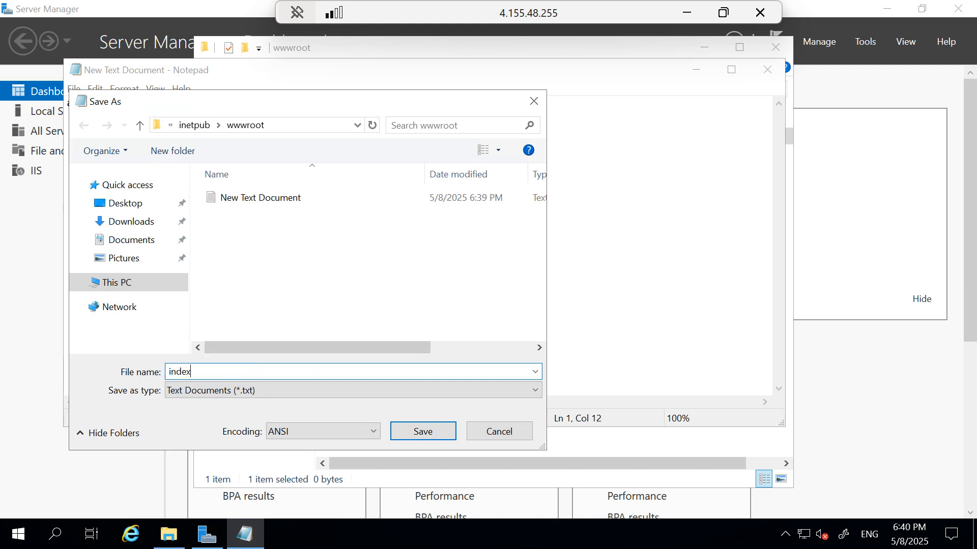
pyautogui.click(274, 392)
pyautogui.click(206, 420)
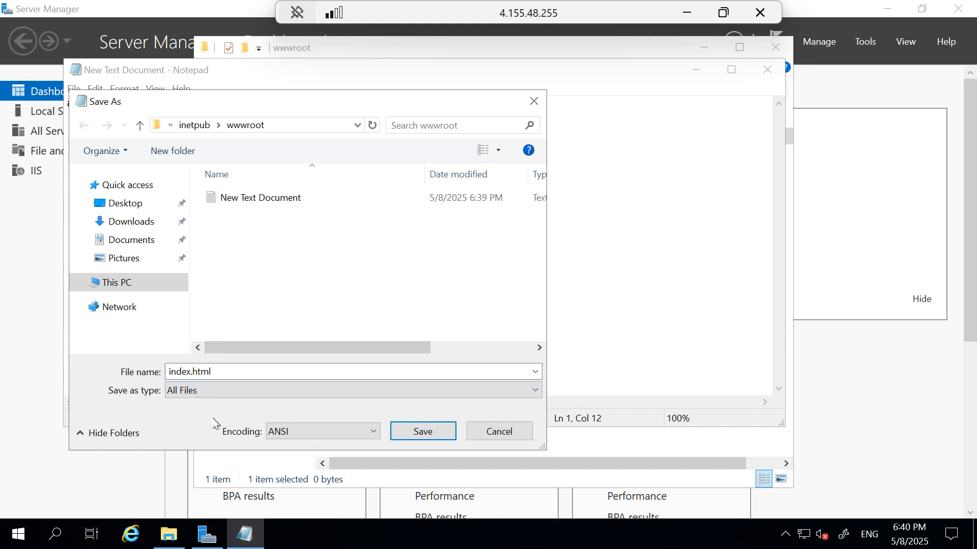
pyautogui.click(423, 431)
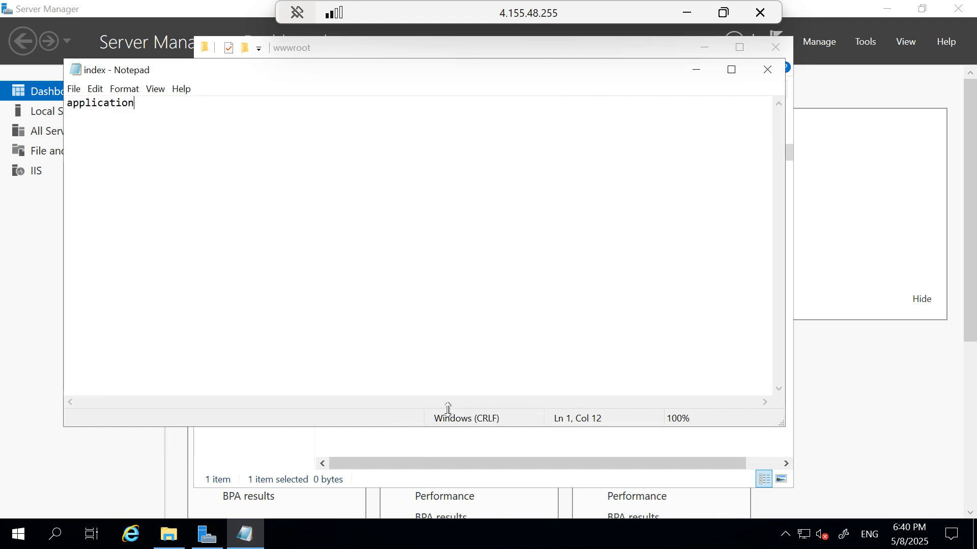
pyautogui.click(768, 69)
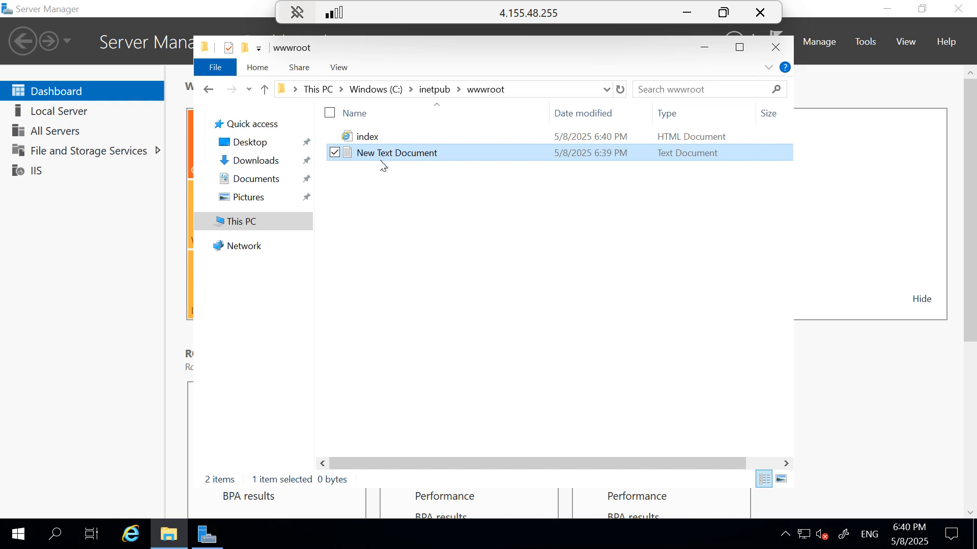
pyautogui.press('Delete')
# Close File Explorer, window the remote session, and return to the tmp1122 Add endpoint form
pyautogui.click(777, 47)
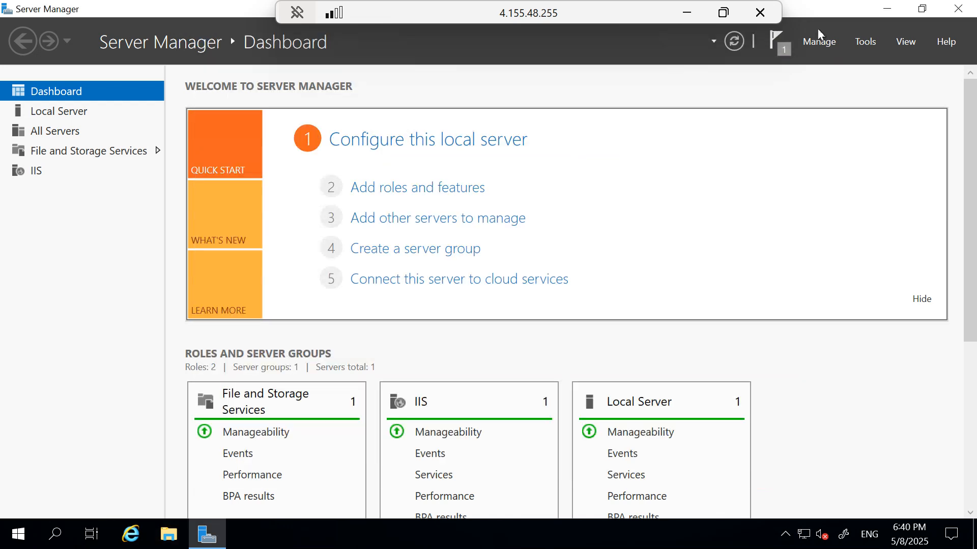
pyautogui.click(887, 9)
pyautogui.moveTo(561, 4); pyautogui.dragTo(548, 97)
pyautogui.click(289, 6)
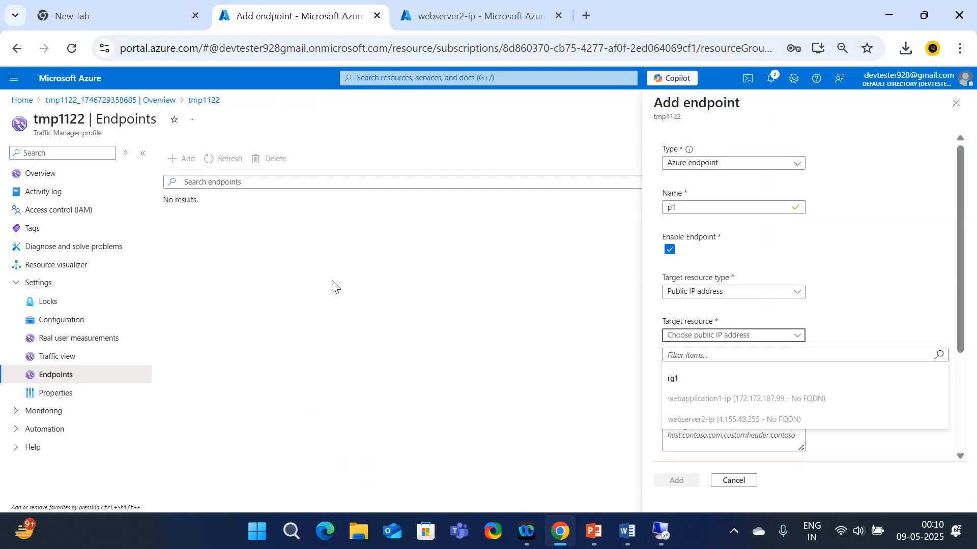
pyautogui.click(506, 8)
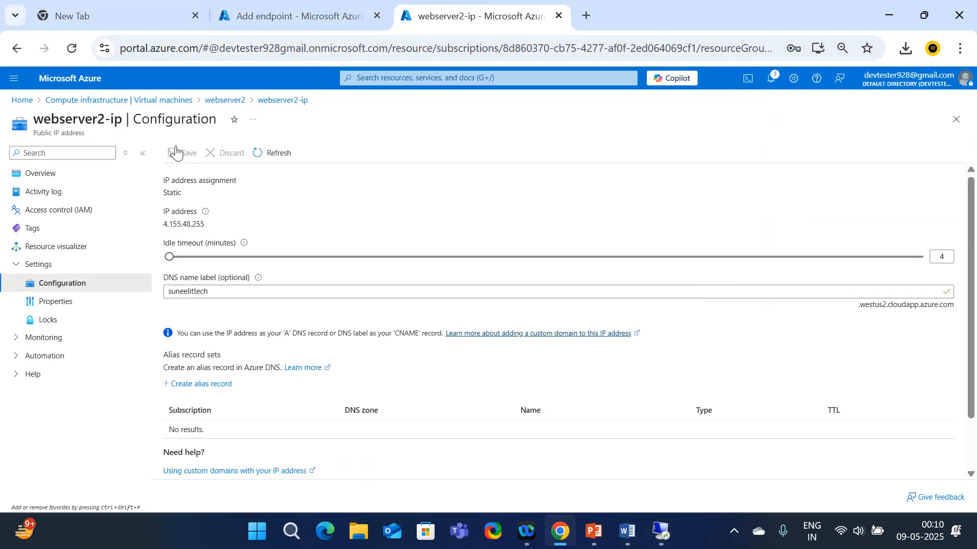
pyautogui.click(115, 102)
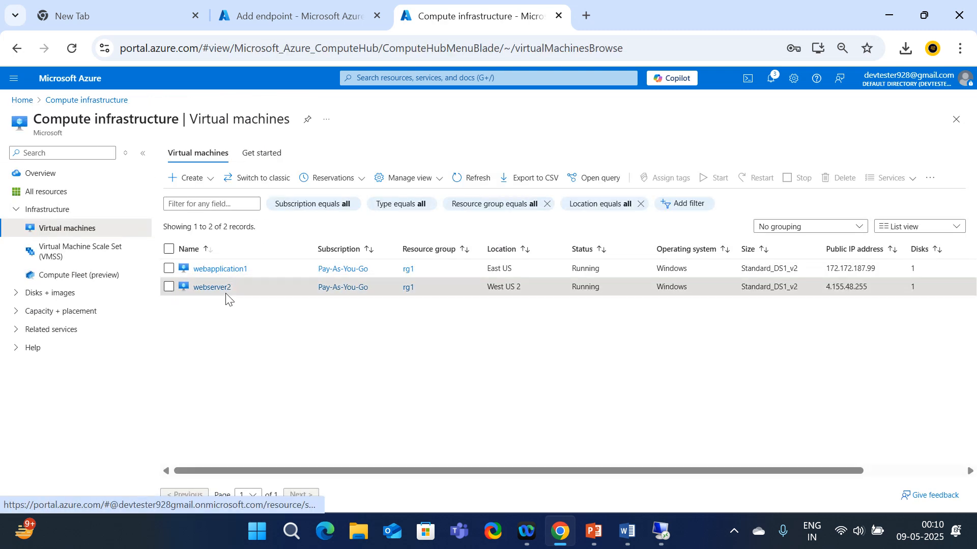
pyautogui.click(211, 288)
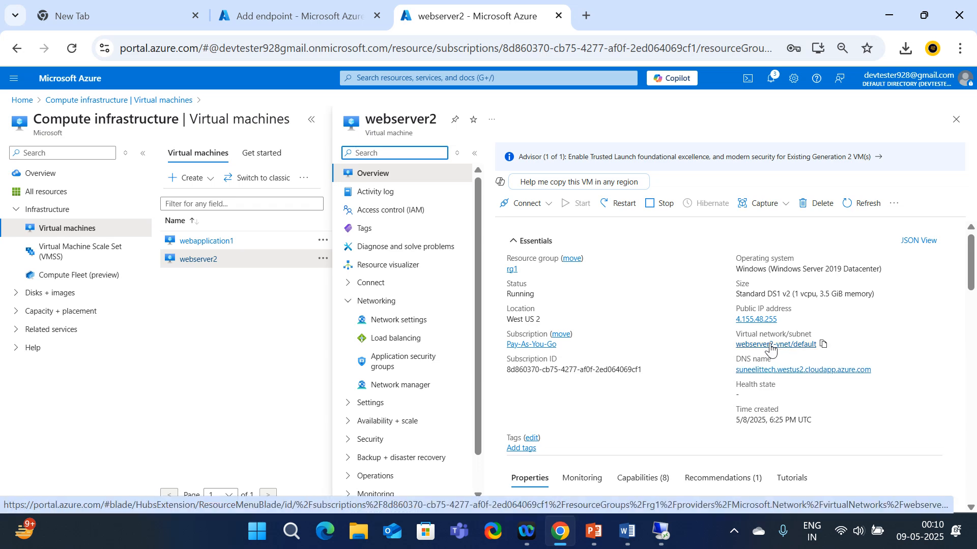
pyautogui.click(181, 107)
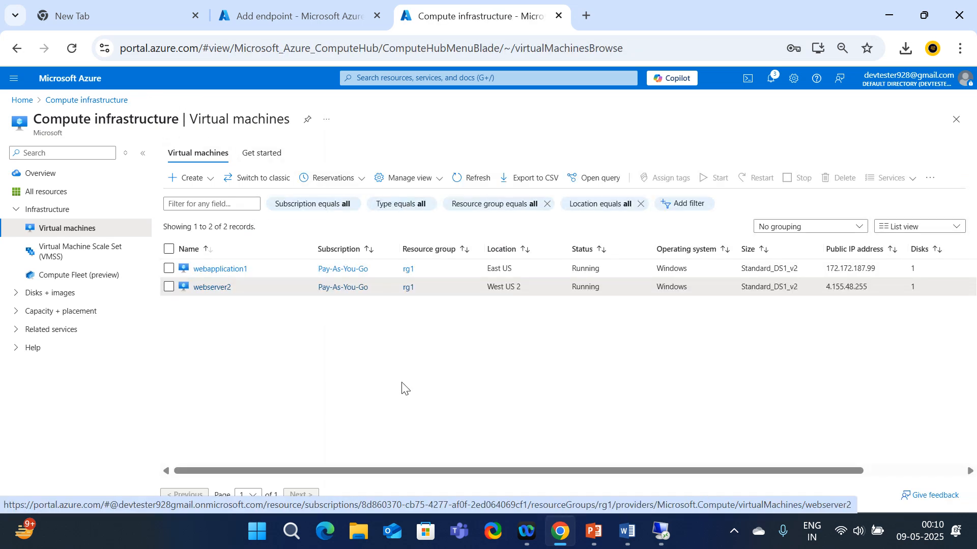
pyautogui.click(316, 15)
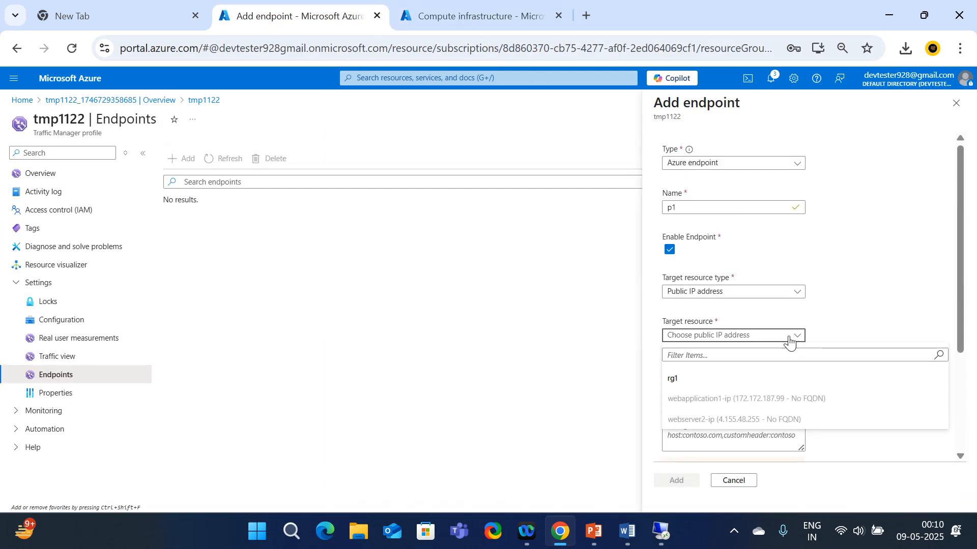
# Redo the endpoint form and add p1 targeting public IP webapplication1-ip with priority 1
pyautogui.click(956, 103)
pyautogui.click(184, 158)
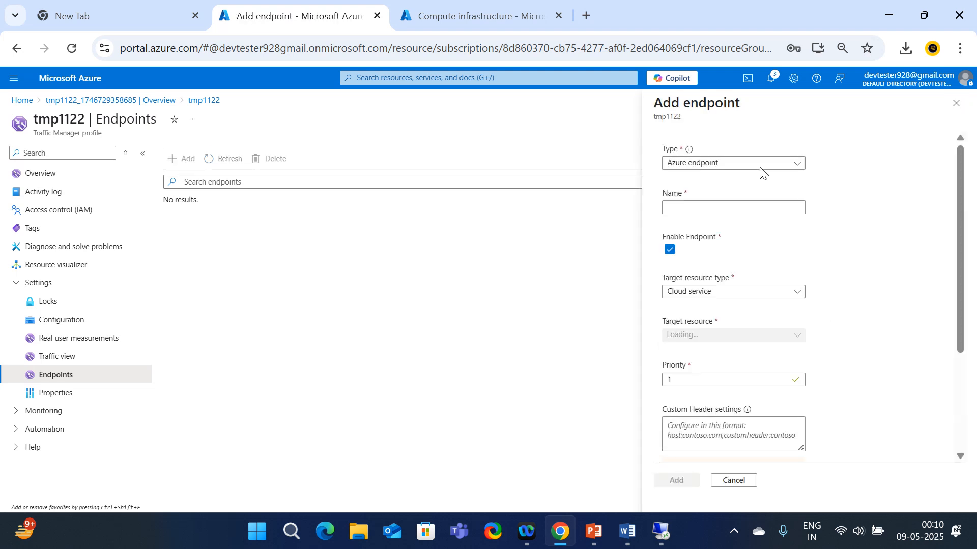
pyautogui.click(692, 207)
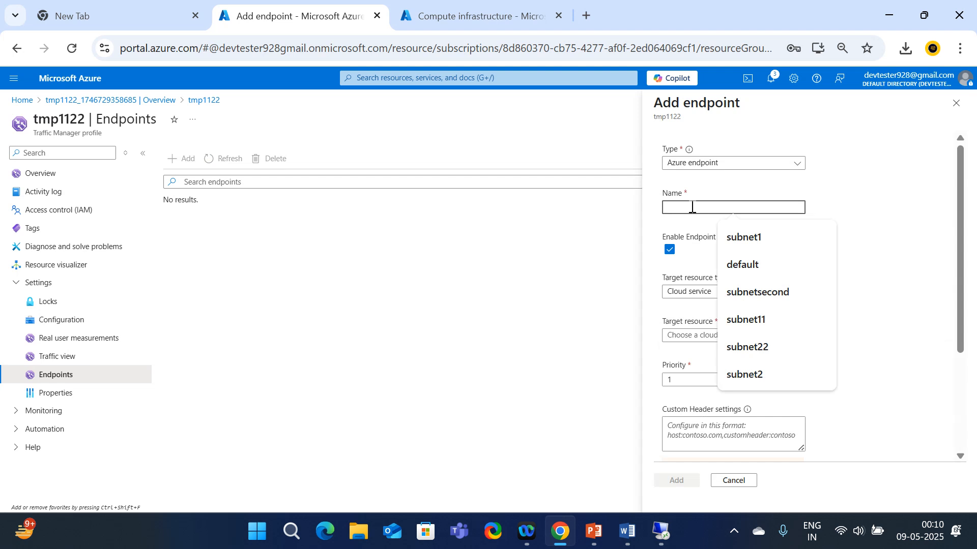
pyautogui.write('p1')
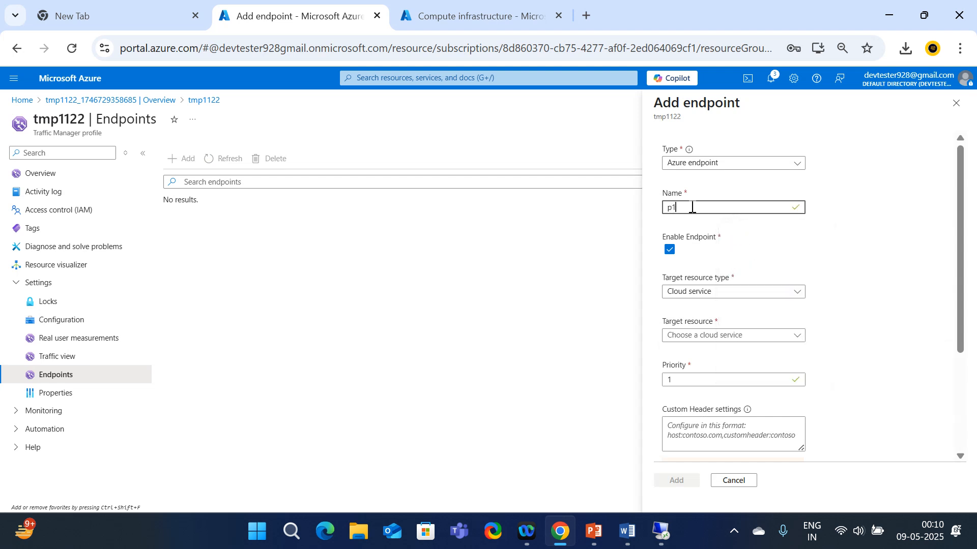
pyautogui.click(719, 295)
pyautogui.click(702, 371)
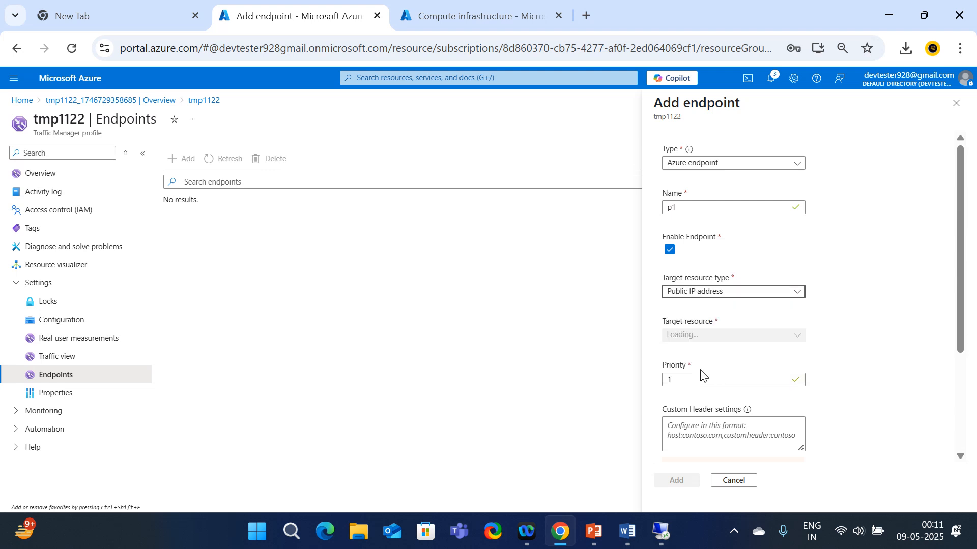
pyautogui.click(718, 336)
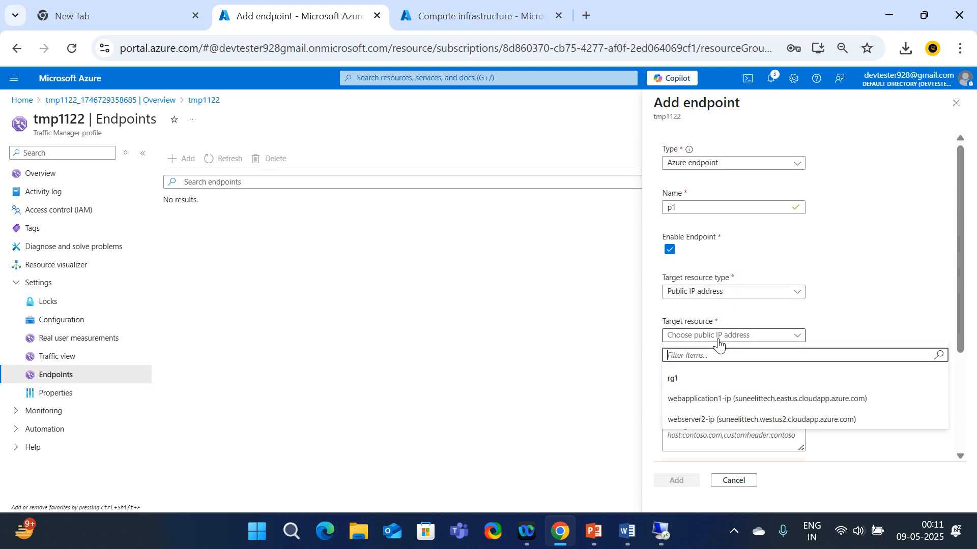
pyautogui.click(722, 402)
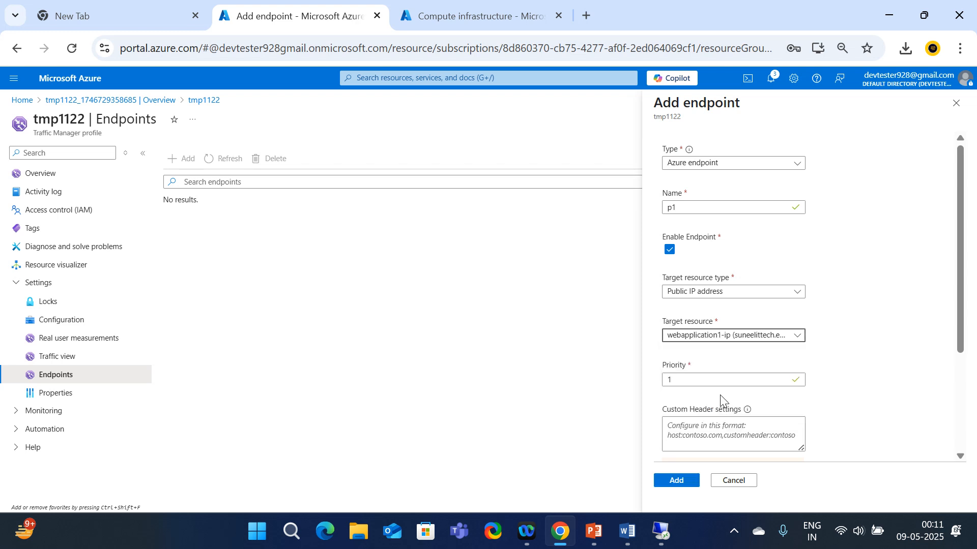
pyautogui.scroll(-2, 742, 366)
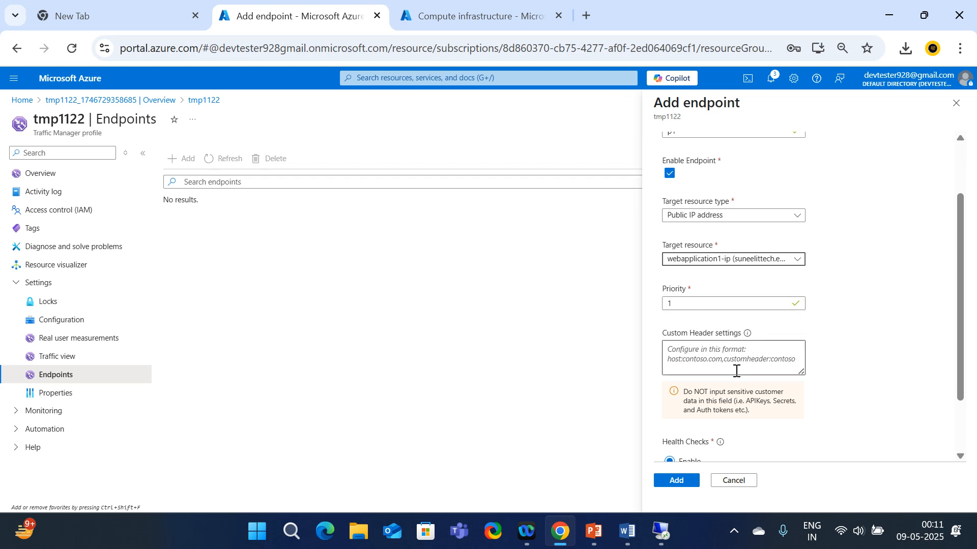
pyautogui.scroll(-2, 737, 370)
pyautogui.click(677, 481)
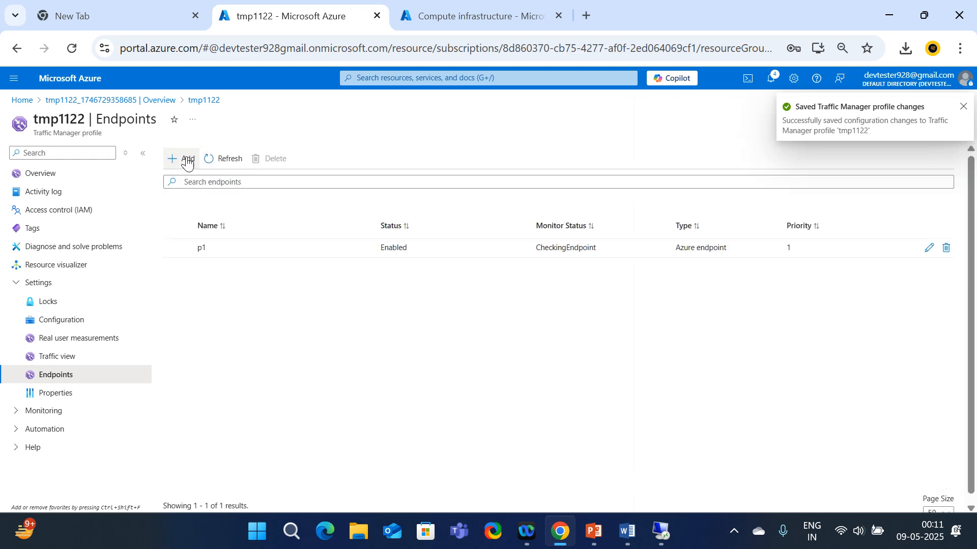
# Add endpoint p2 to tmp1122 as a Public IP address target on webserver2-ip, with priority 2
pyautogui.click(646, 248)
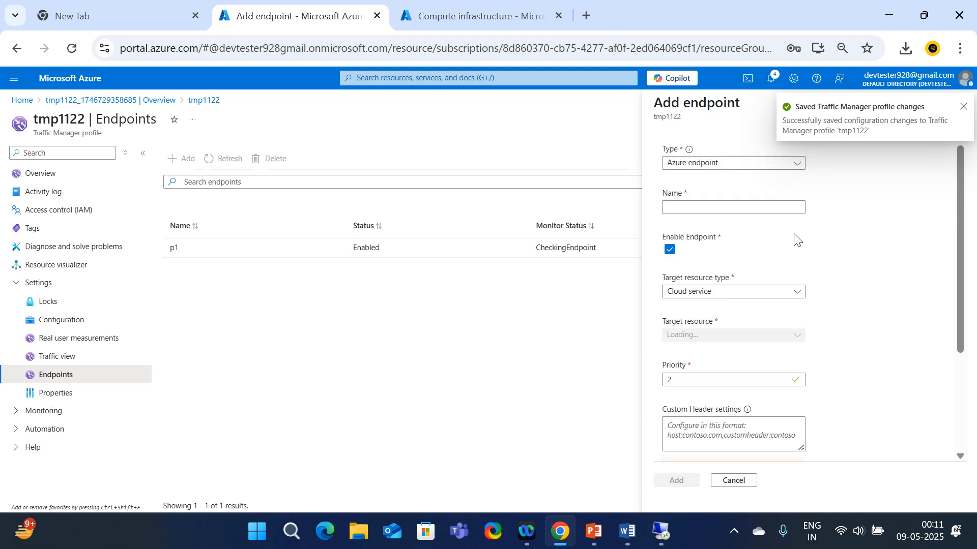
pyautogui.click(689, 208)
pyautogui.write('p2')
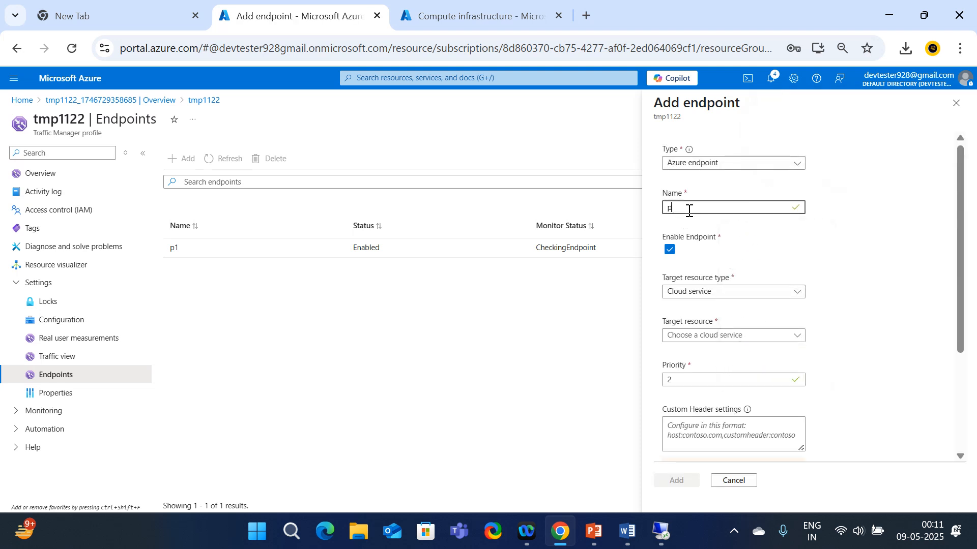
pyautogui.click(727, 295)
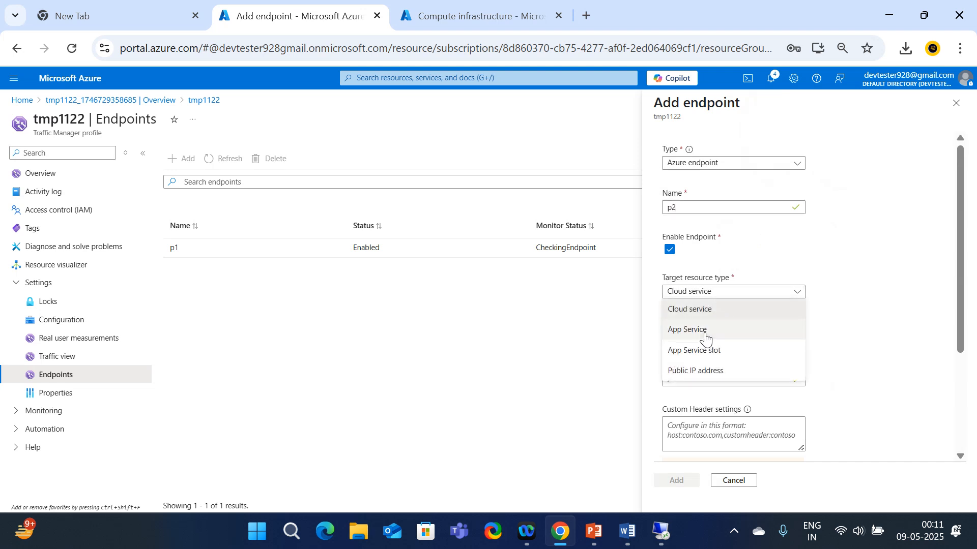
pyautogui.click(690, 372)
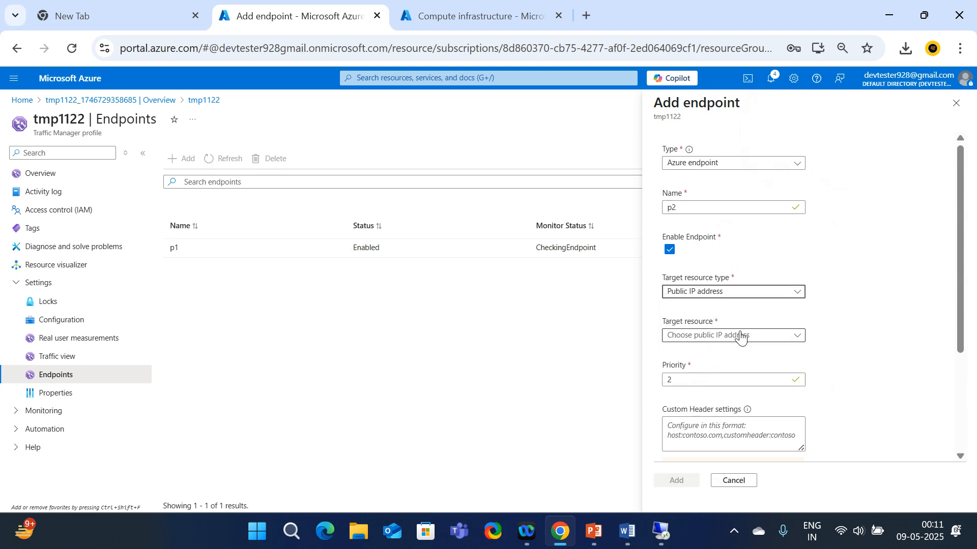
pyautogui.click(739, 337)
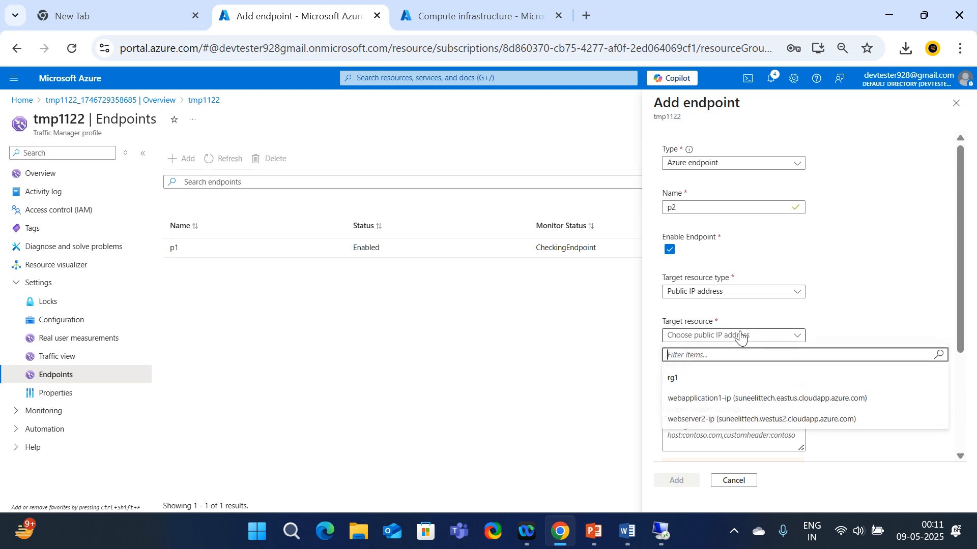
pyautogui.click(712, 422)
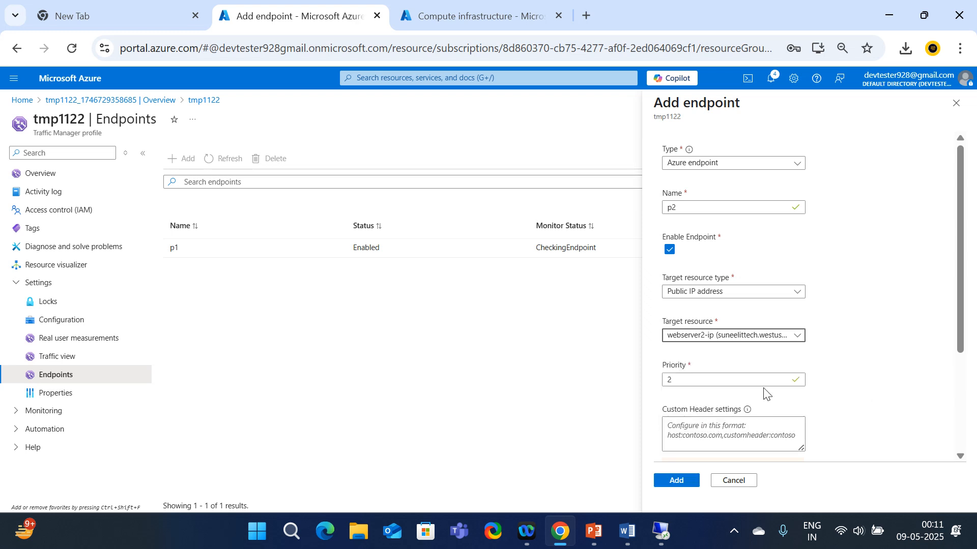
pyautogui.click(777, 338)
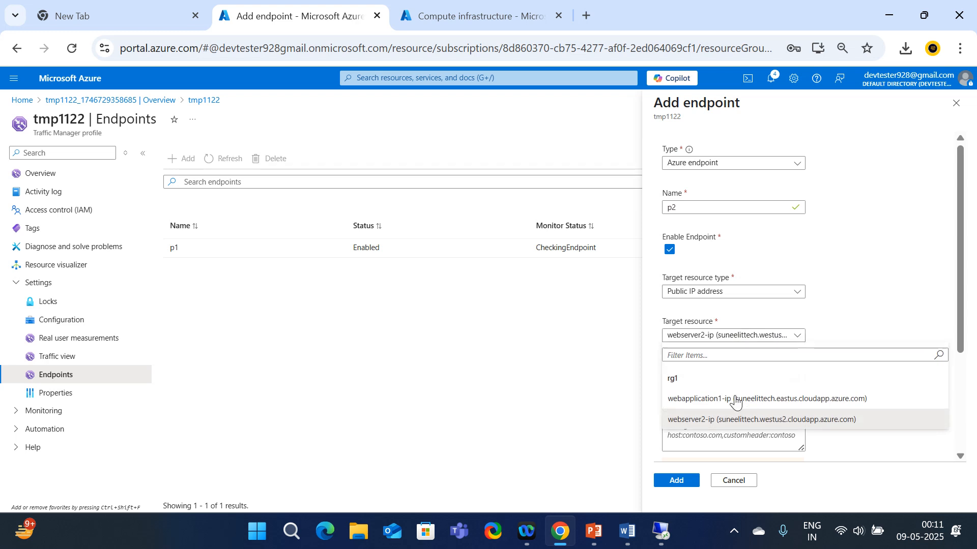
pyautogui.click(714, 420)
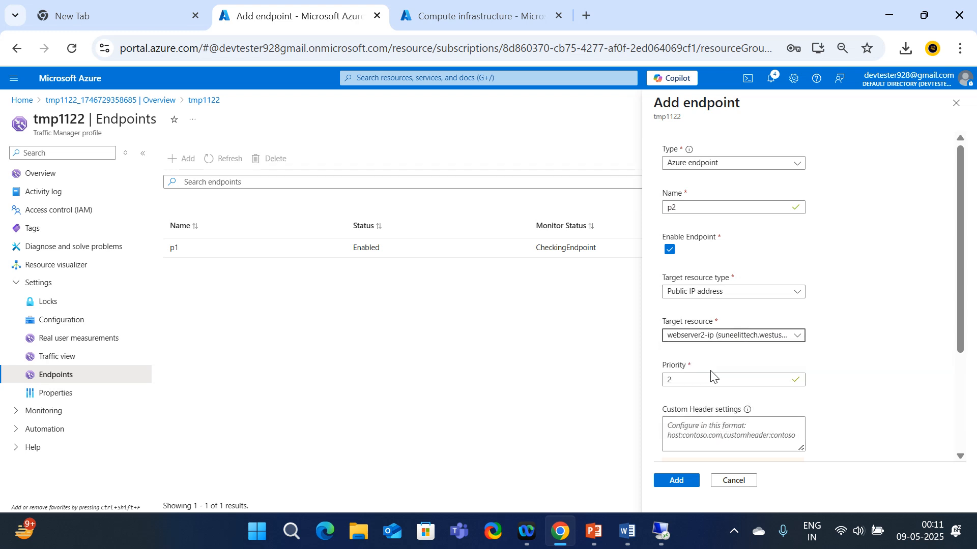
pyautogui.scroll(-3, 710, 387)
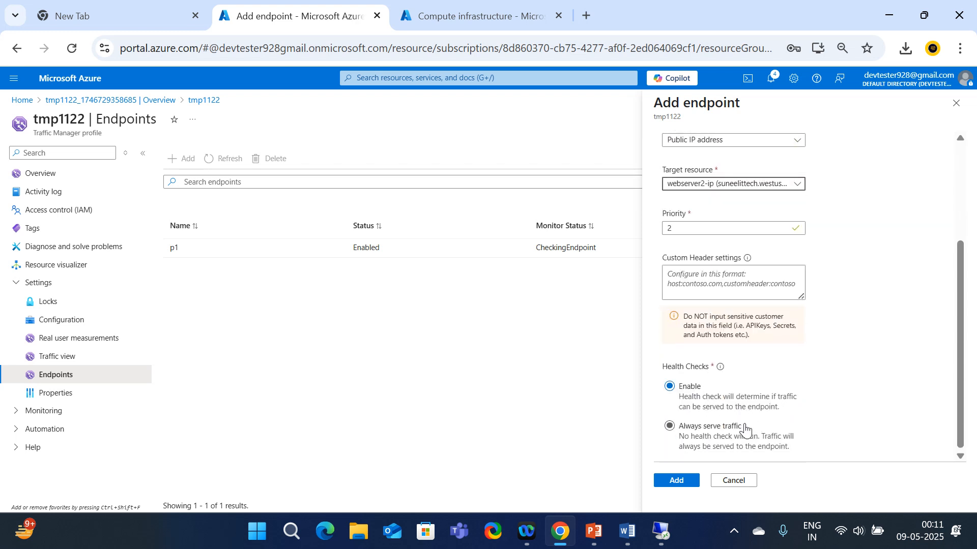
pyautogui.click(677, 484)
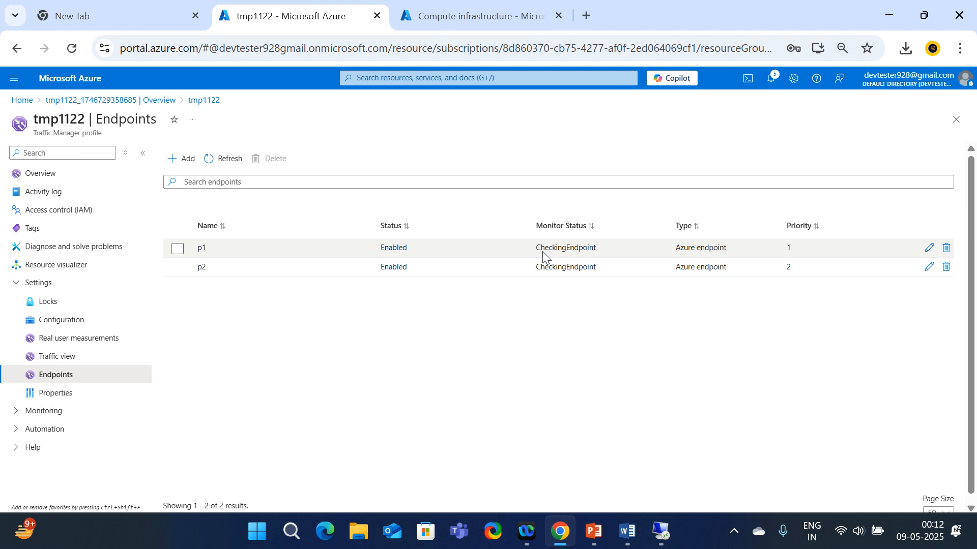
pyautogui.click(38, 179)
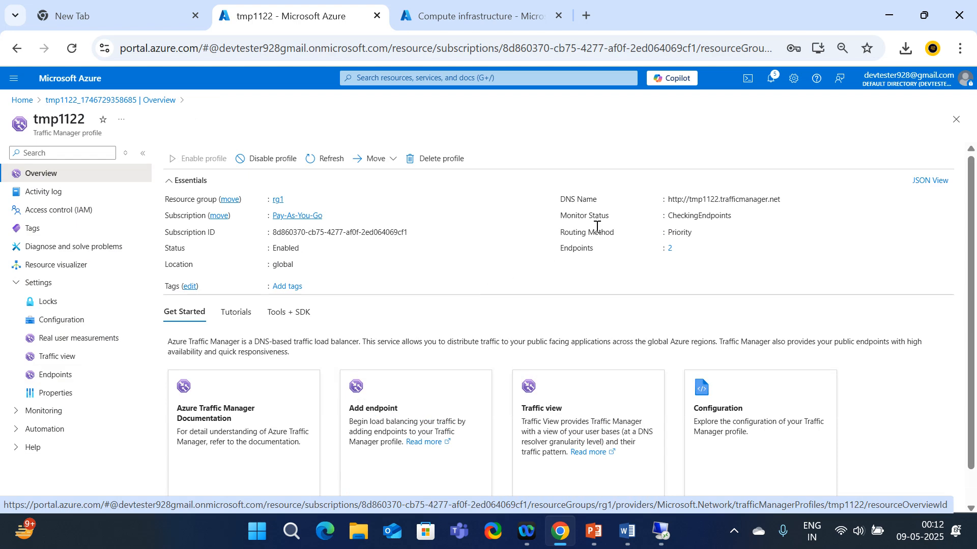
pyautogui.click(786, 200)
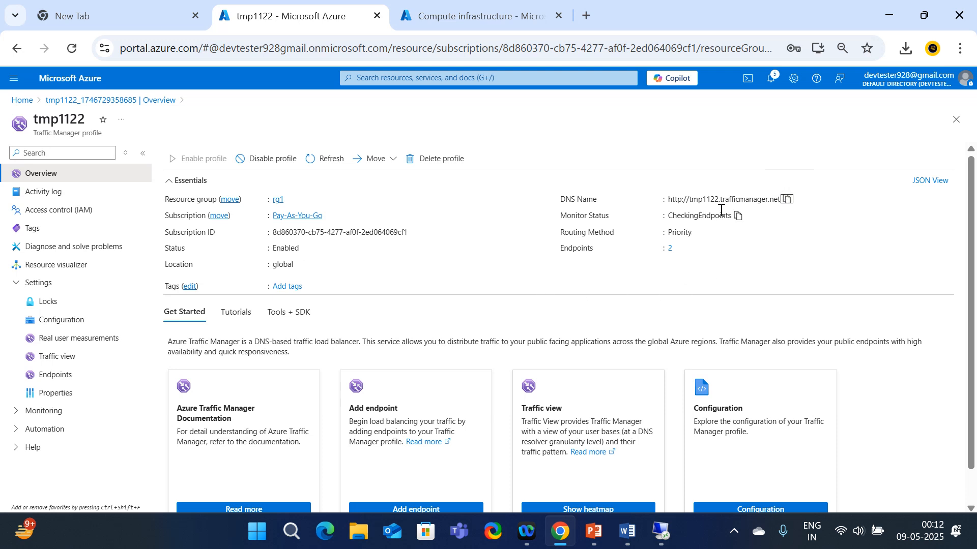
pyautogui.click(588, 14)
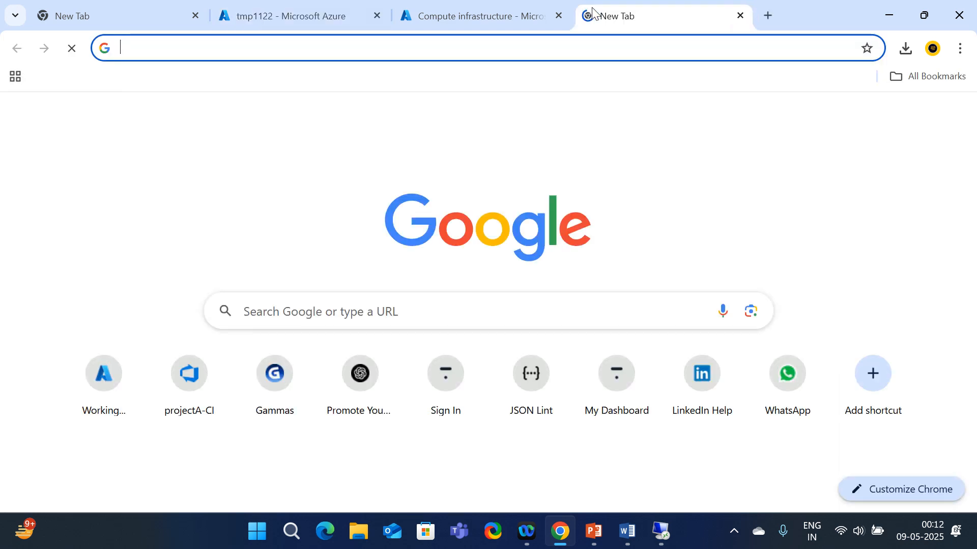
pyautogui.hotkey('ctrl', 'v')
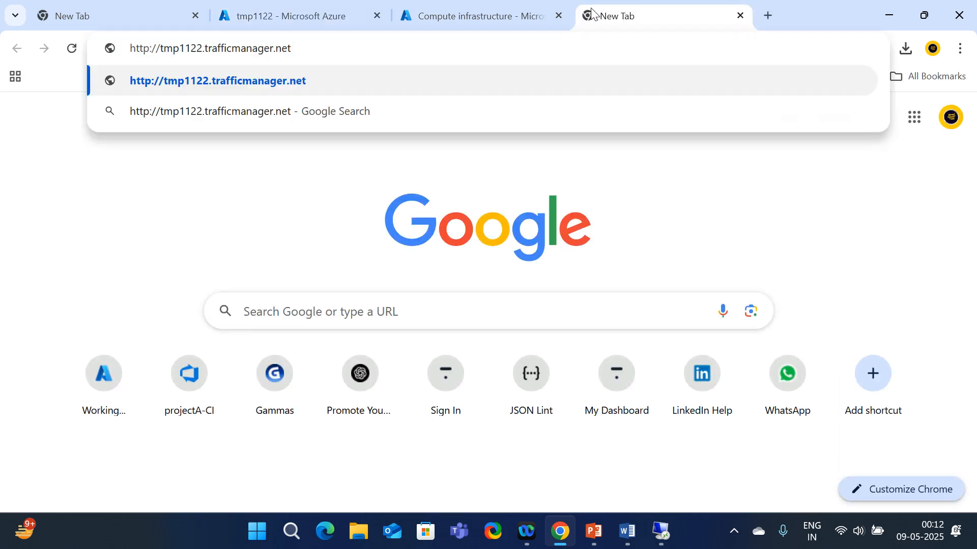
pyautogui.press('Return')
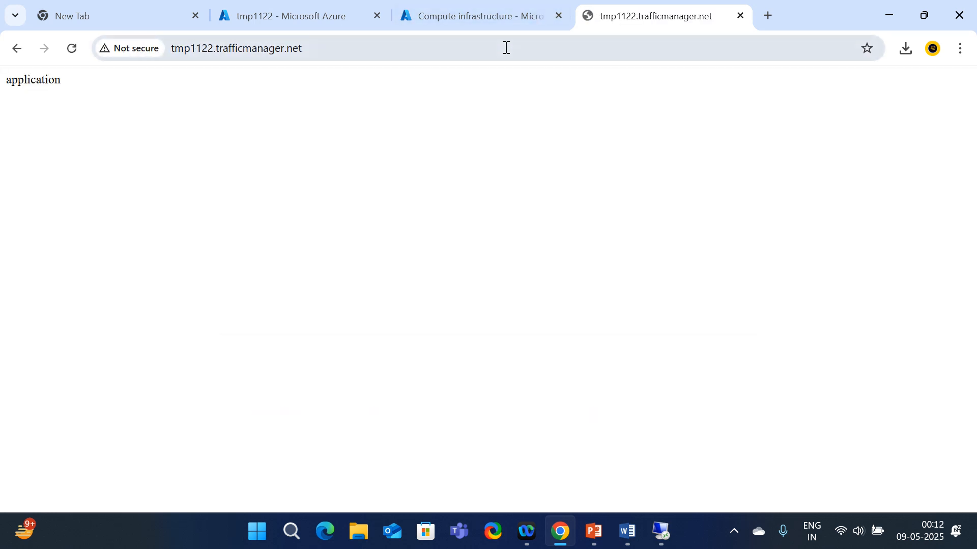
# Open tmp1122's endpoints list and reload the tmp1122.trafficmanager.net page twice
pyautogui.click(495, 14)
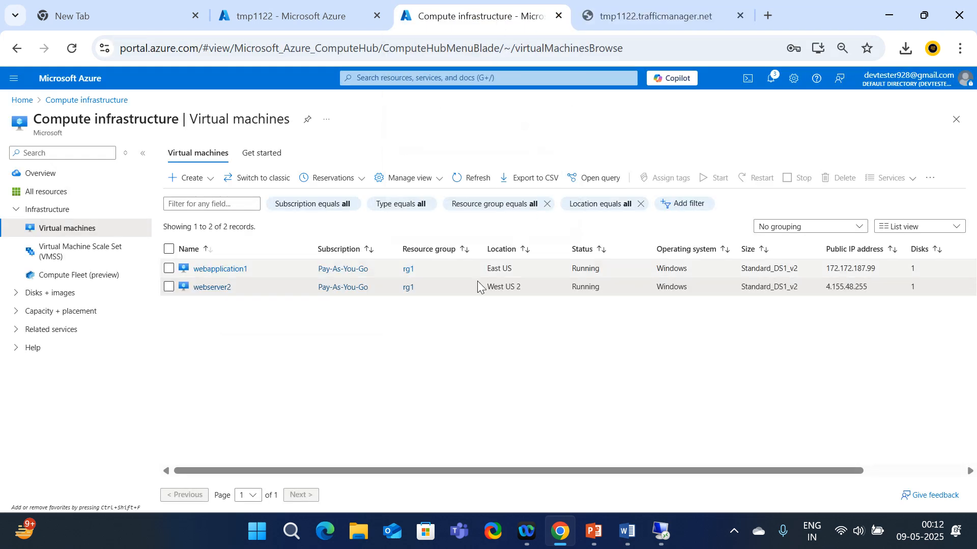
pyautogui.click(301, 12)
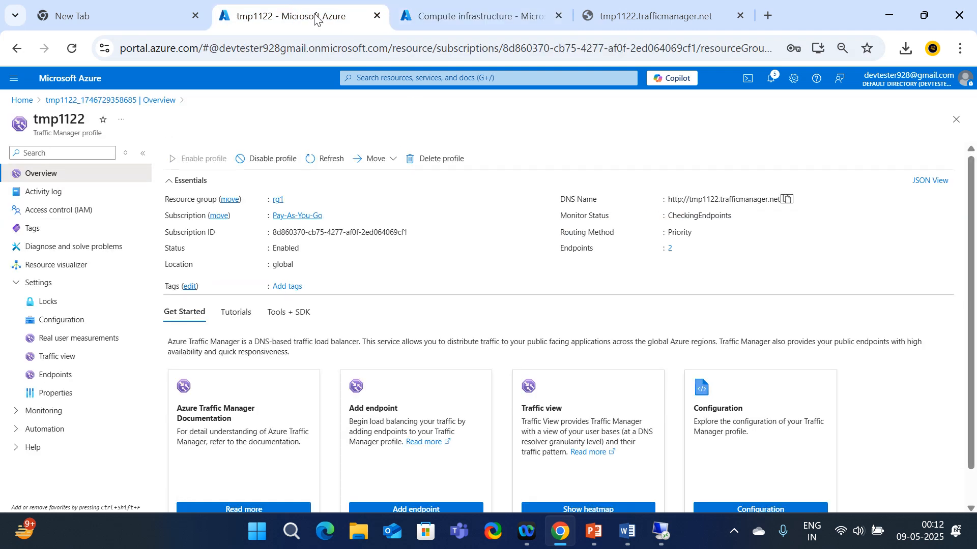
pyautogui.click(67, 380)
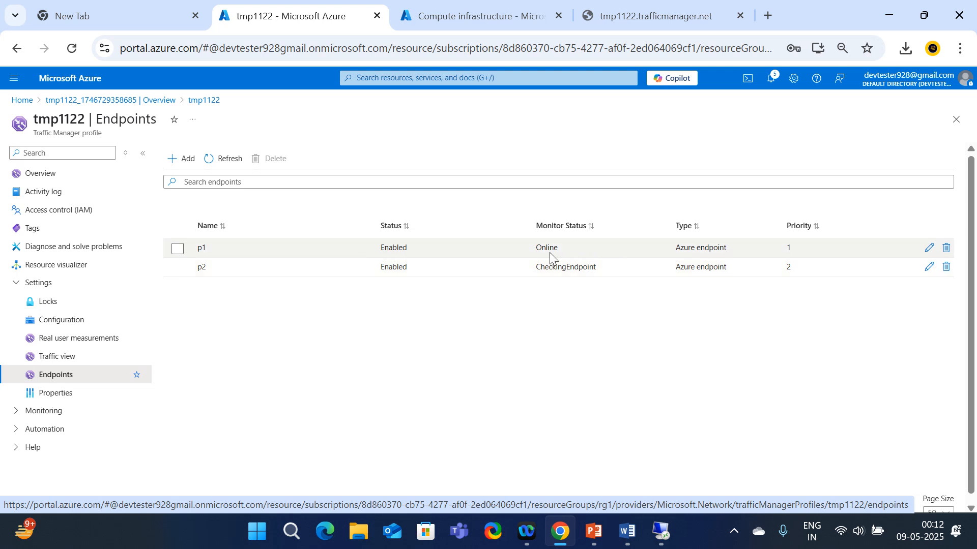
pyautogui.click(629, 10)
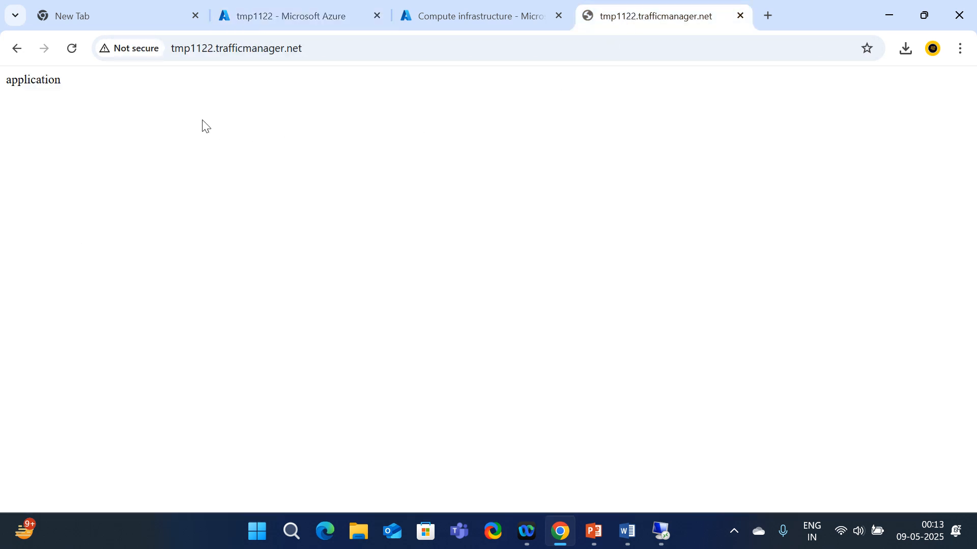
pyautogui.click(72, 49)
pyautogui.click(73, 49)
# Refresh the endpoint monitor statuses twice, then show the virtual machines list
pyautogui.click(326, 15)
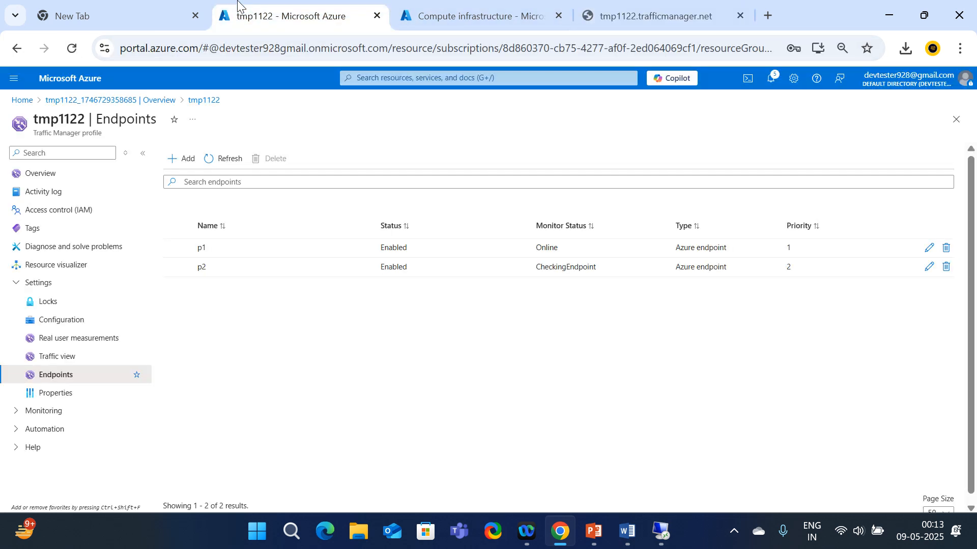
pyautogui.click(223, 159)
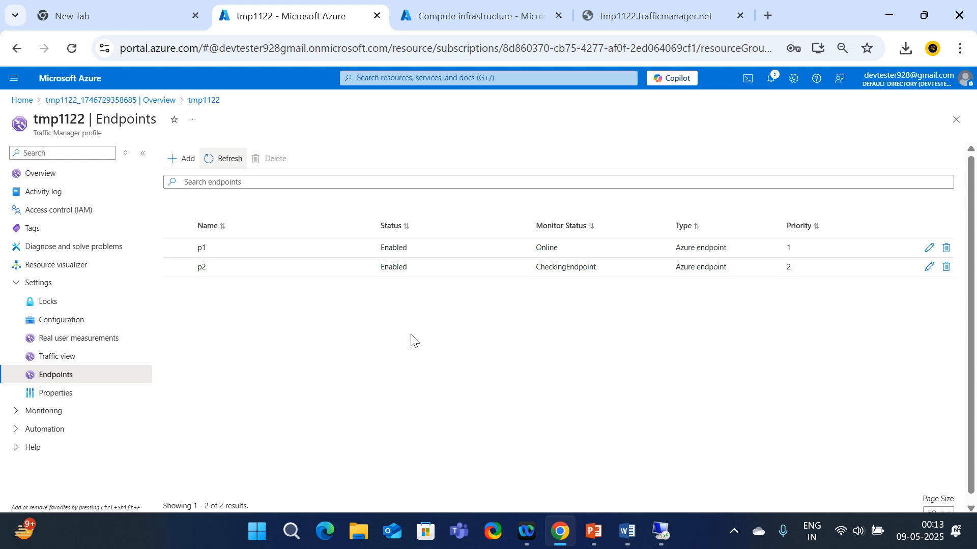
pyautogui.click(220, 166)
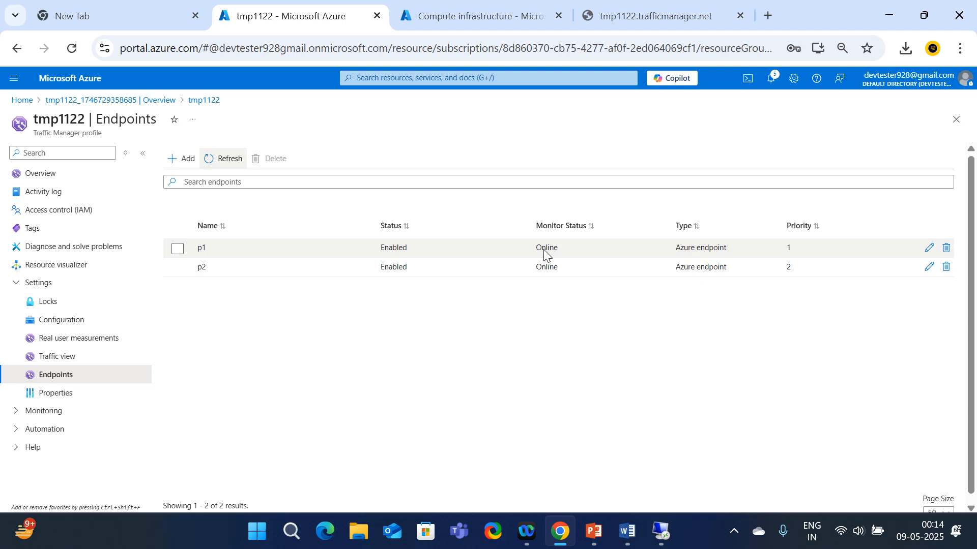
pyautogui.click(458, 16)
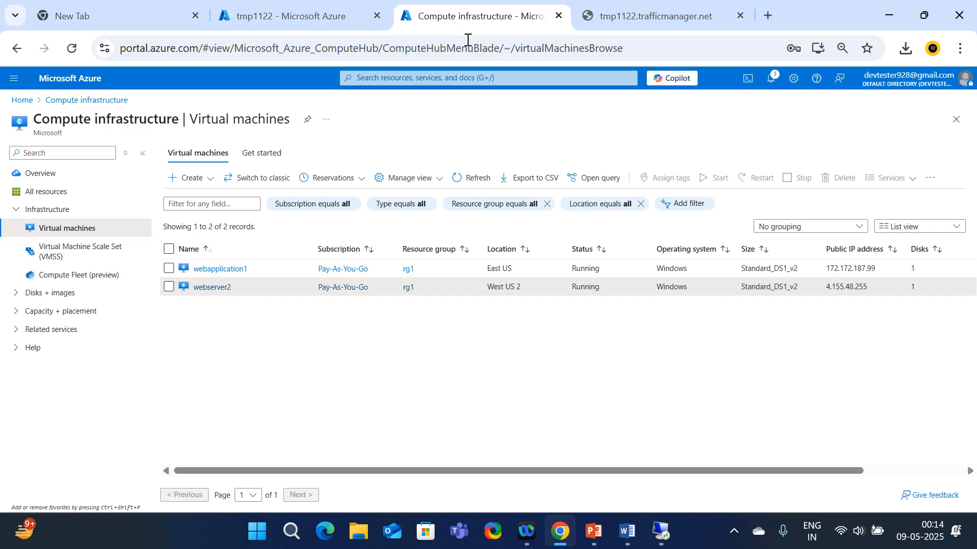
pyautogui.click(627, 531)
pyautogui.scroll(7, 437, 289)
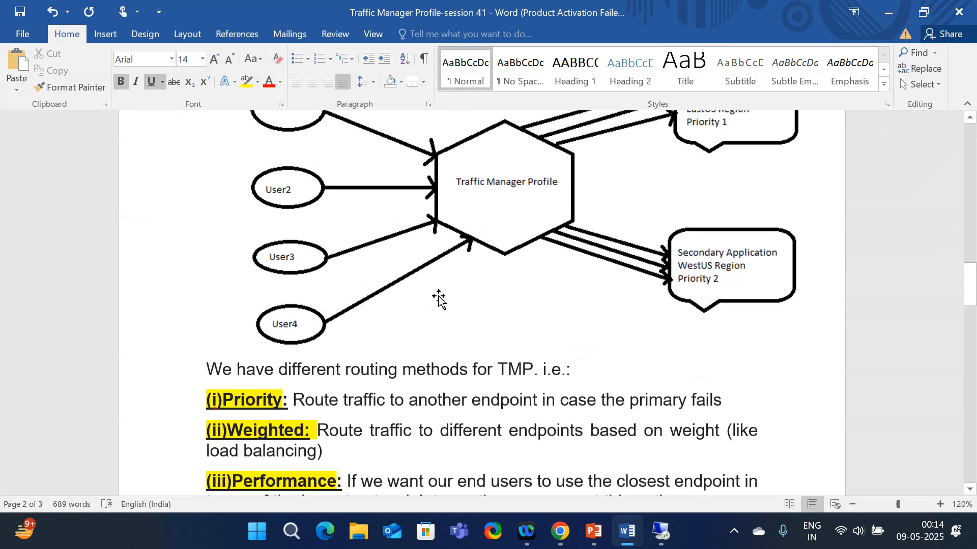
pyautogui.scroll(15, 437, 288)
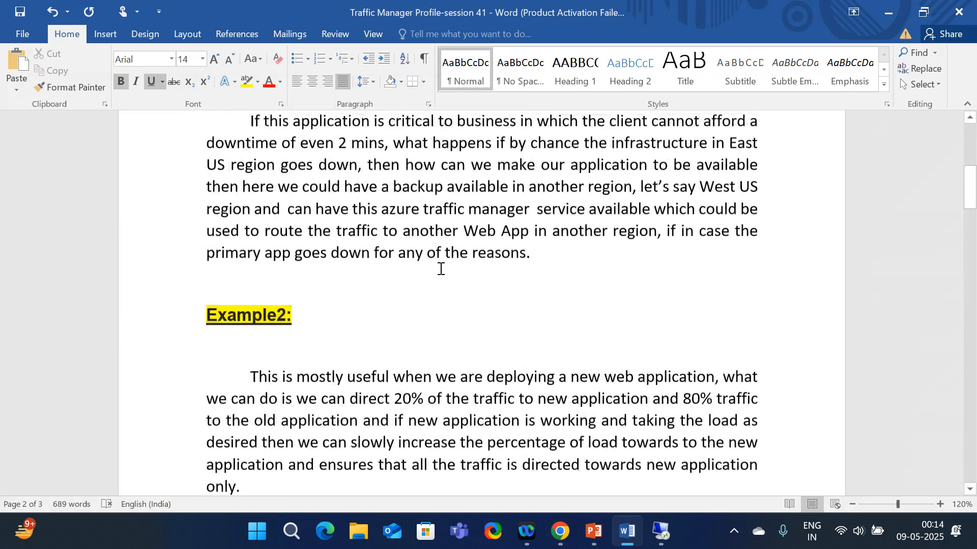
pyautogui.scroll(-2, 440, 268)
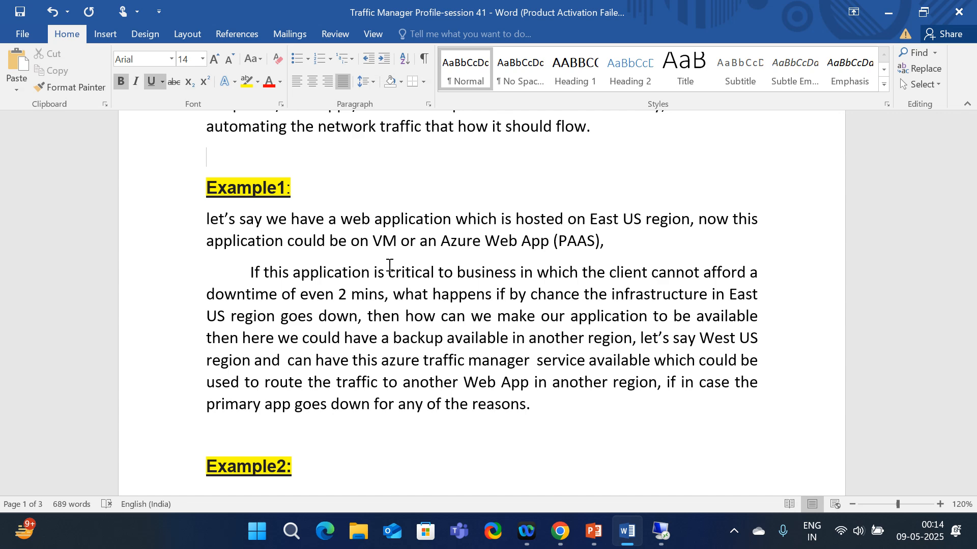
pyautogui.click(888, 14)
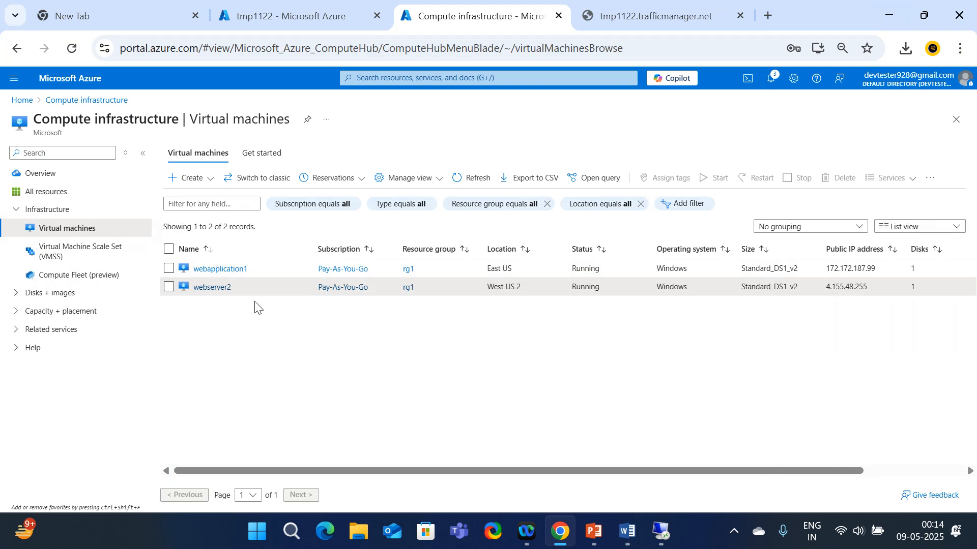
# Stop the webapplication1 virtual machine, confirming Yes, and go back to the tmp1122 endpoints page
pyautogui.click(169, 268)
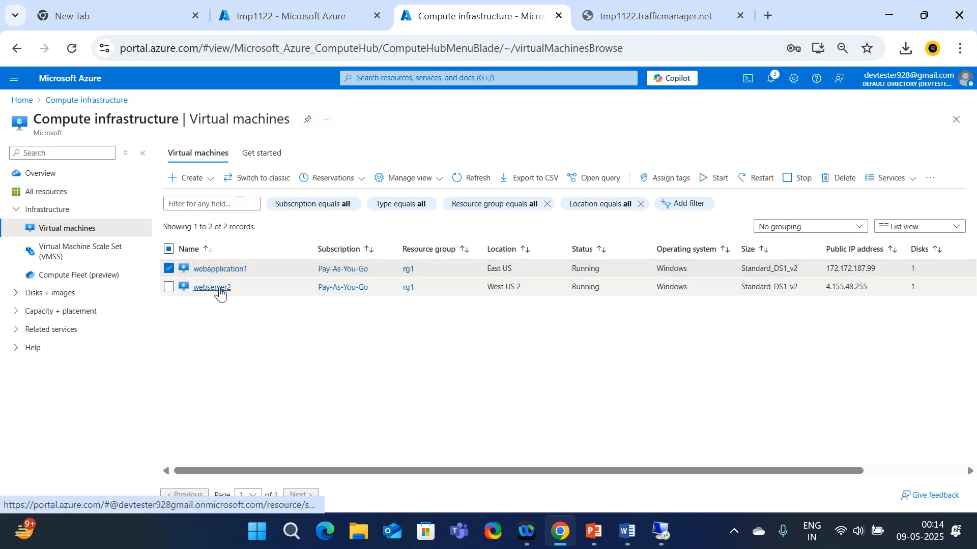
pyautogui.click(328, 17)
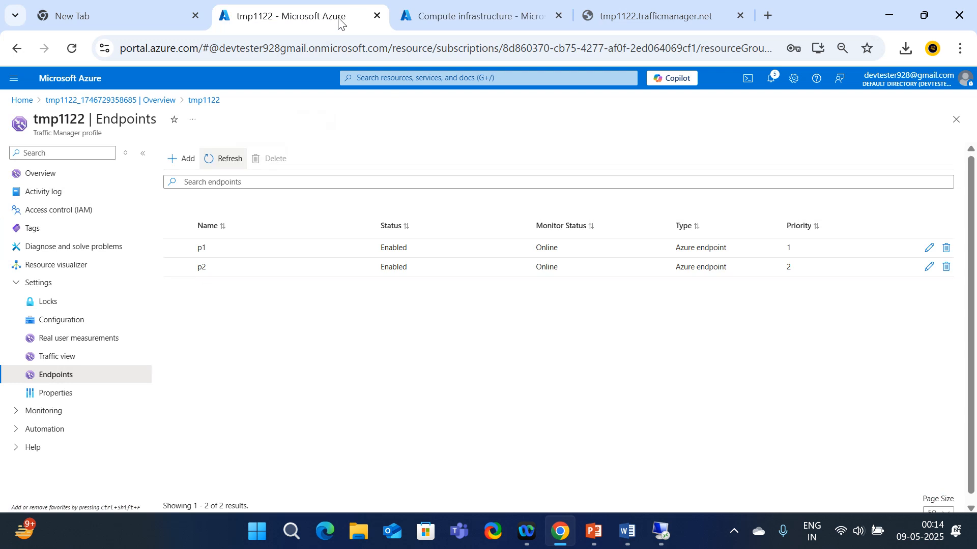
pyautogui.click(456, 18)
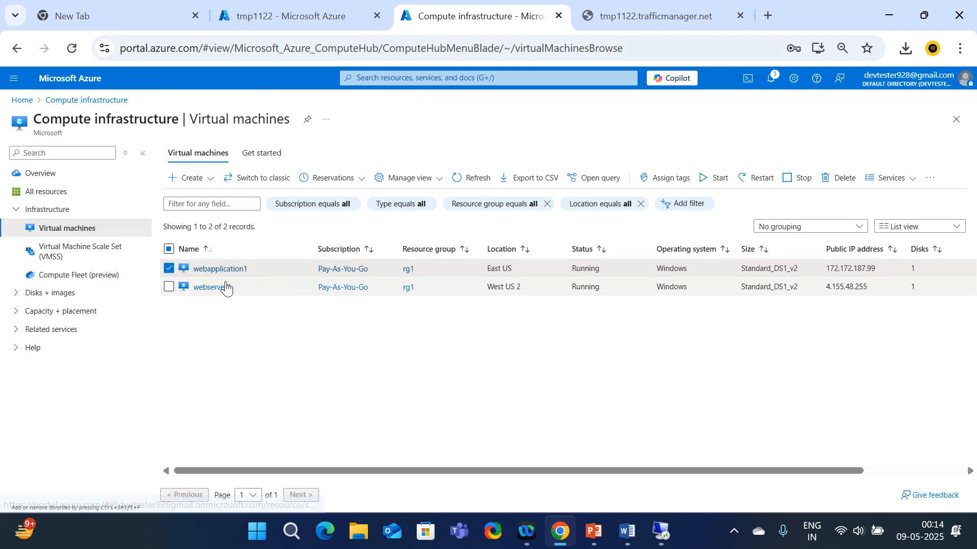
pyautogui.click(224, 269)
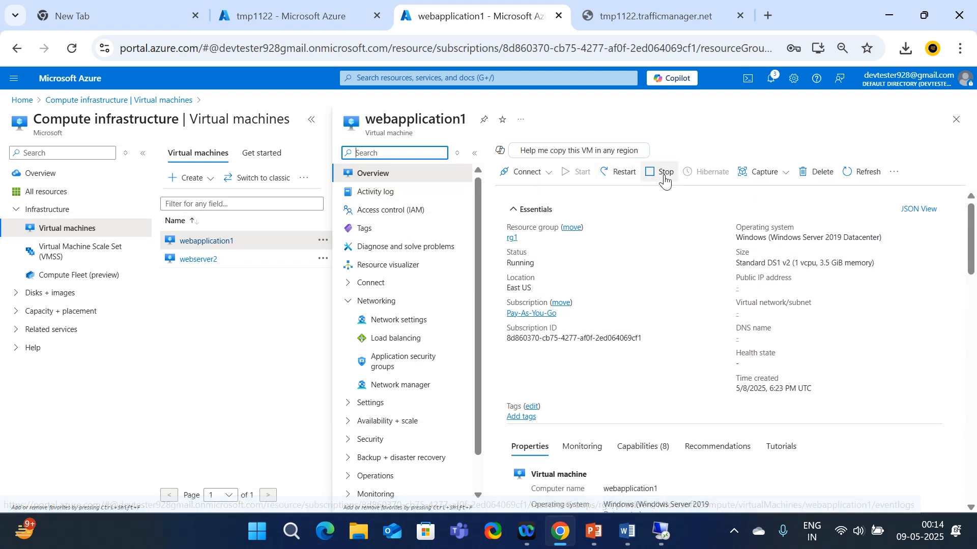
pyautogui.click(658, 173)
pyautogui.click(517, 253)
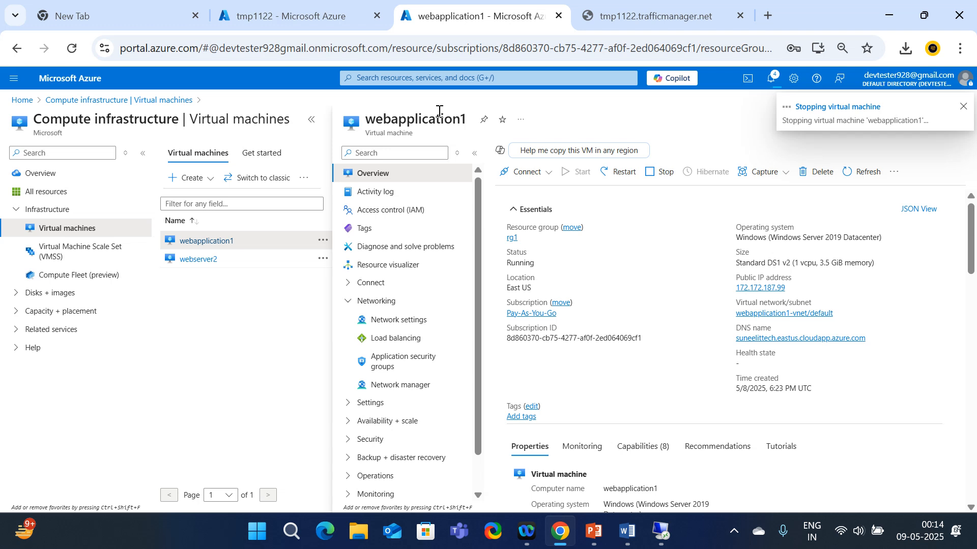
pyautogui.click(341, 24)
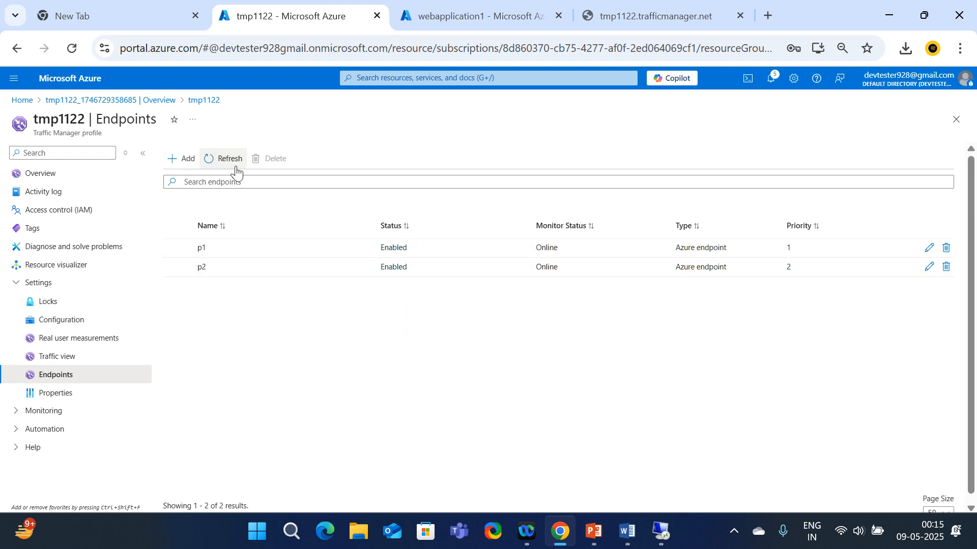
# Refresh tmp1122 endpoint statuses twice and reload tmp1122.trafficmanager.net twice
pyautogui.click(217, 162)
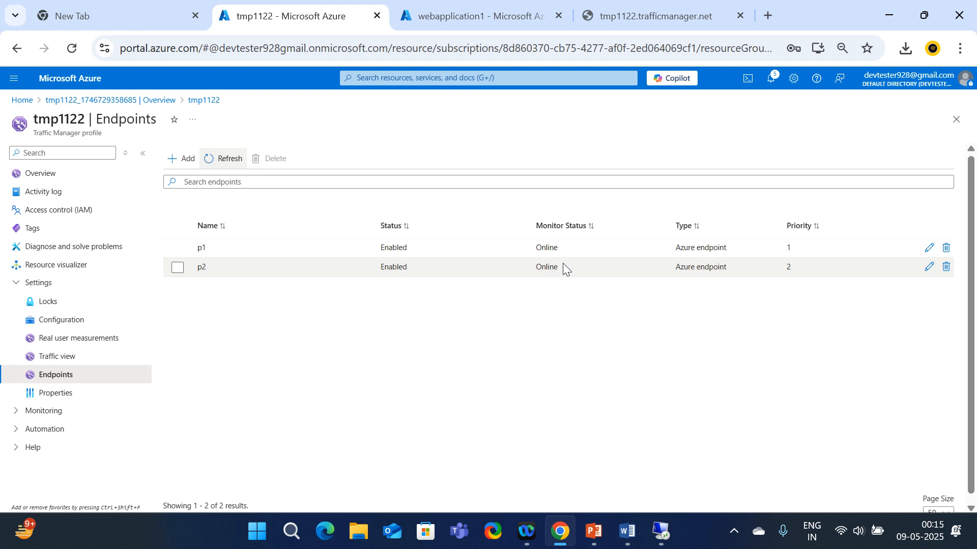
pyautogui.click(218, 159)
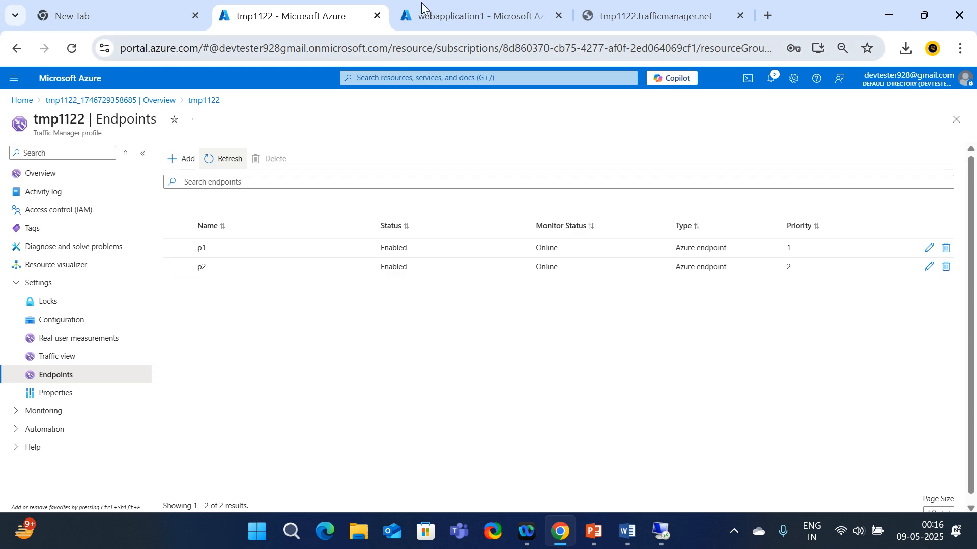
pyautogui.click(469, 9)
pyautogui.click(636, 4)
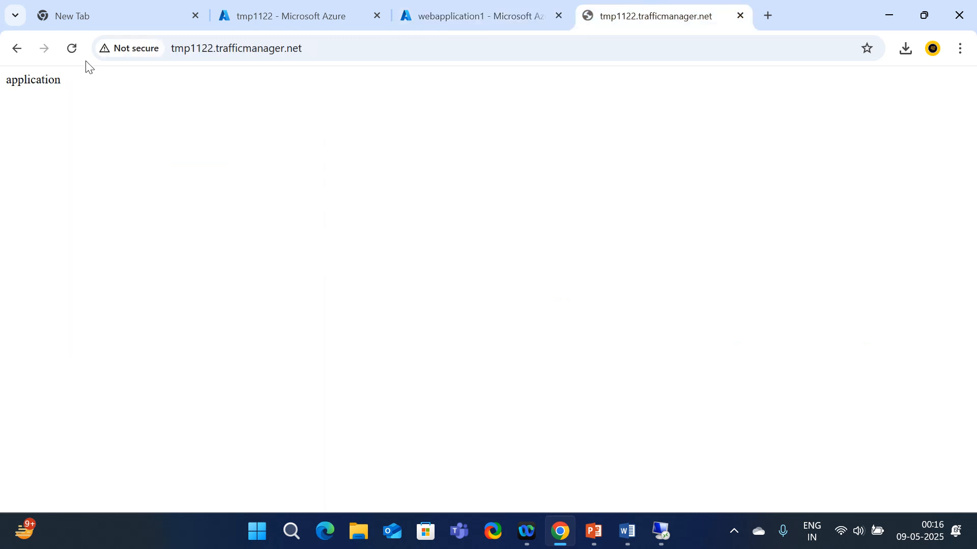
pyautogui.click(74, 47)
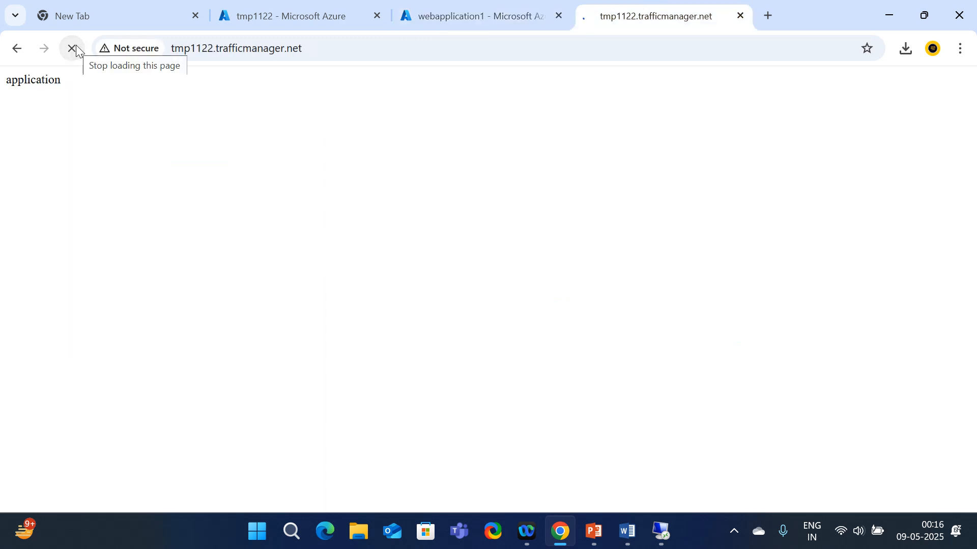
pyautogui.click(75, 47)
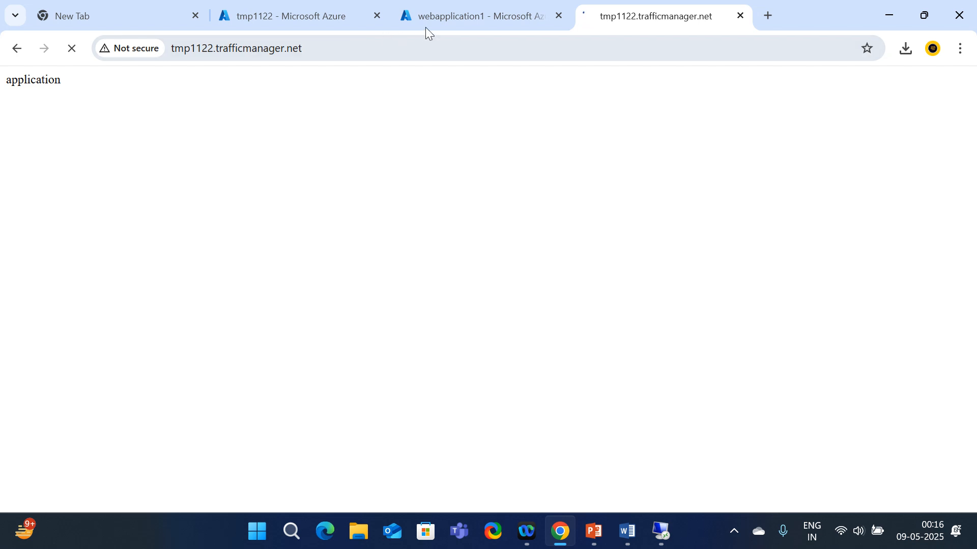
# Refresh endpoint statuses again, visit Traffic view and Endpoints, and reload the site with F5
pyautogui.click(454, 13)
pyautogui.click(307, 16)
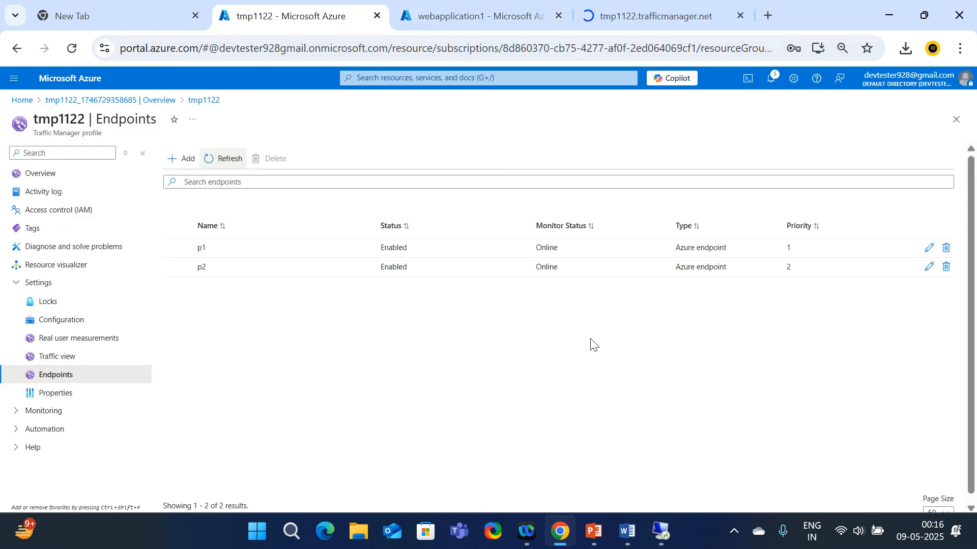
pyautogui.click(231, 164)
pyautogui.click(221, 163)
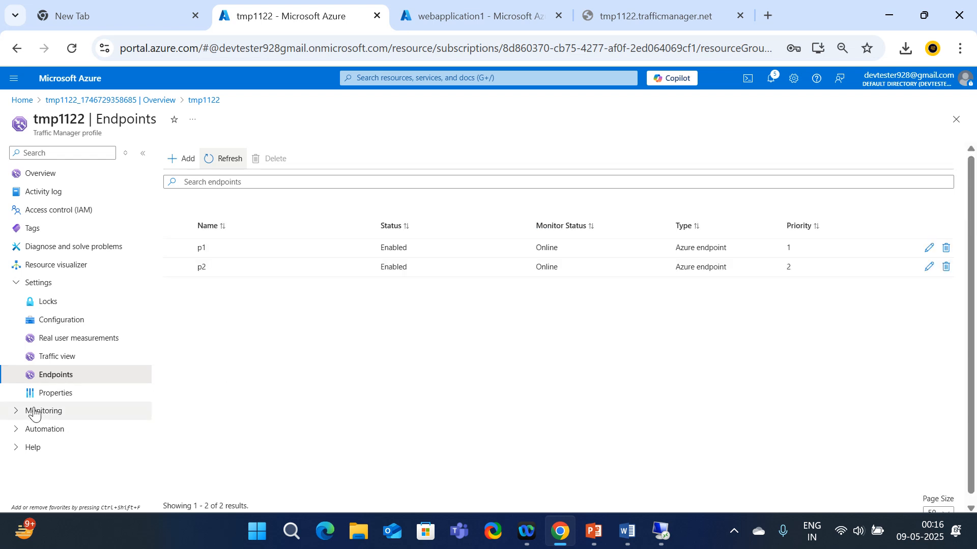
pyautogui.click(66, 357)
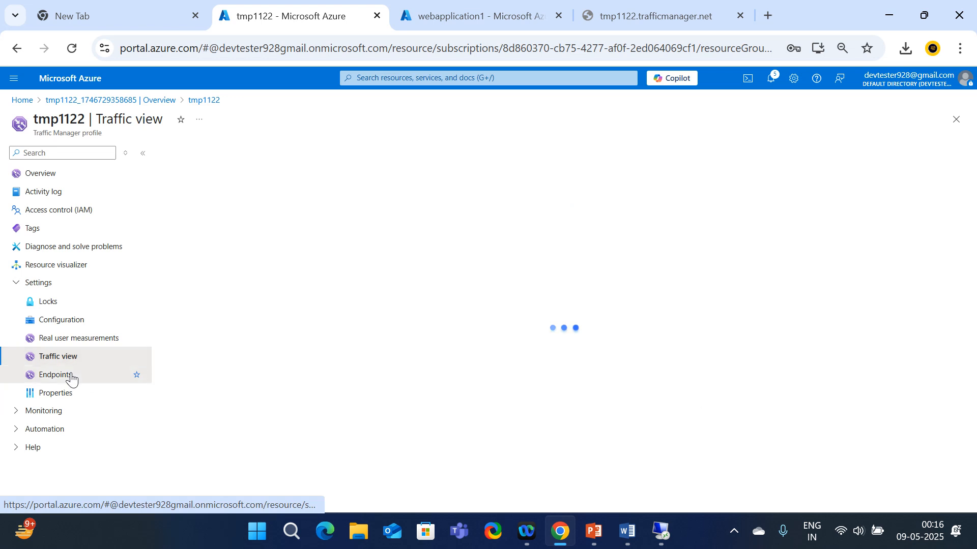
pyautogui.click(71, 377)
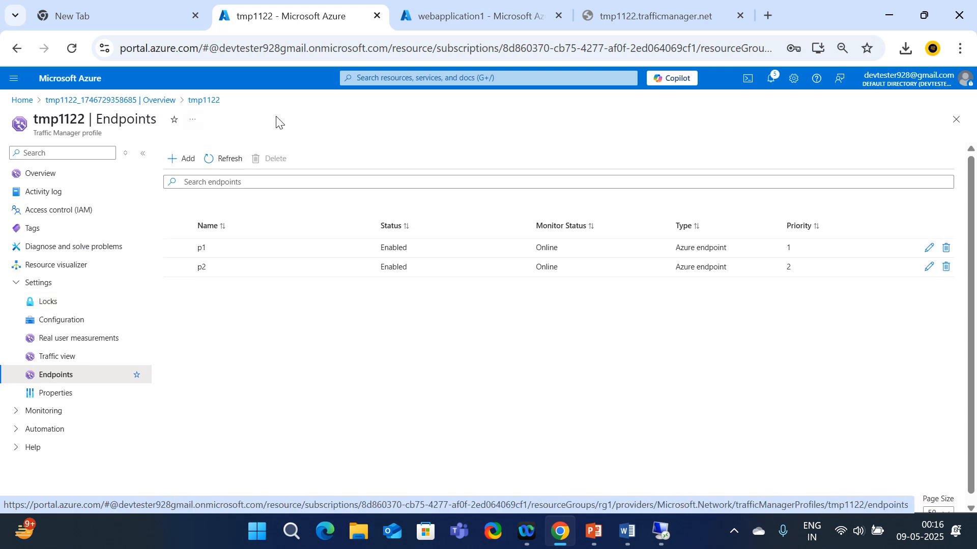
pyautogui.click(656, 16)
pyautogui.press('F5')
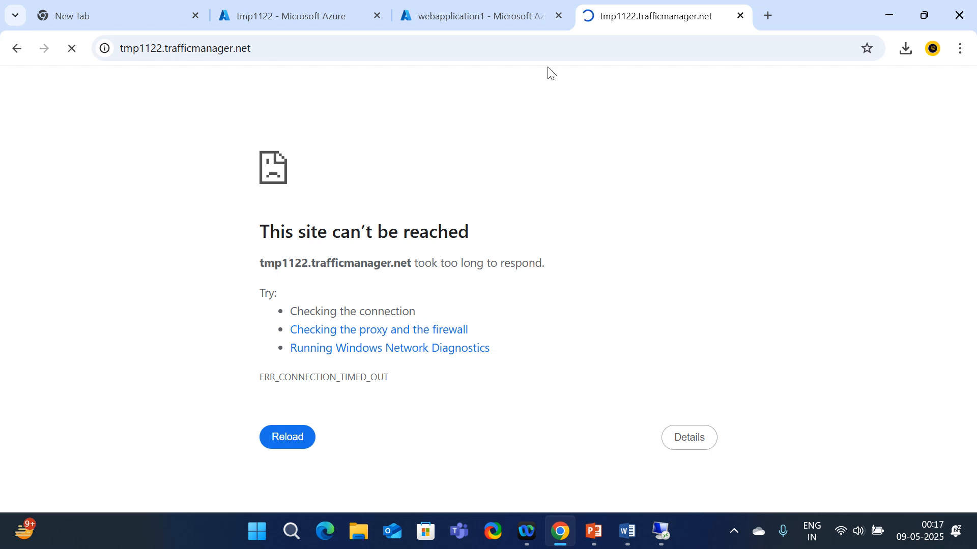
# Refresh tmp1122 endpoints until p1 reads Degraded, dismiss the connection error, and switch to Word
pyautogui.click(487, 20)
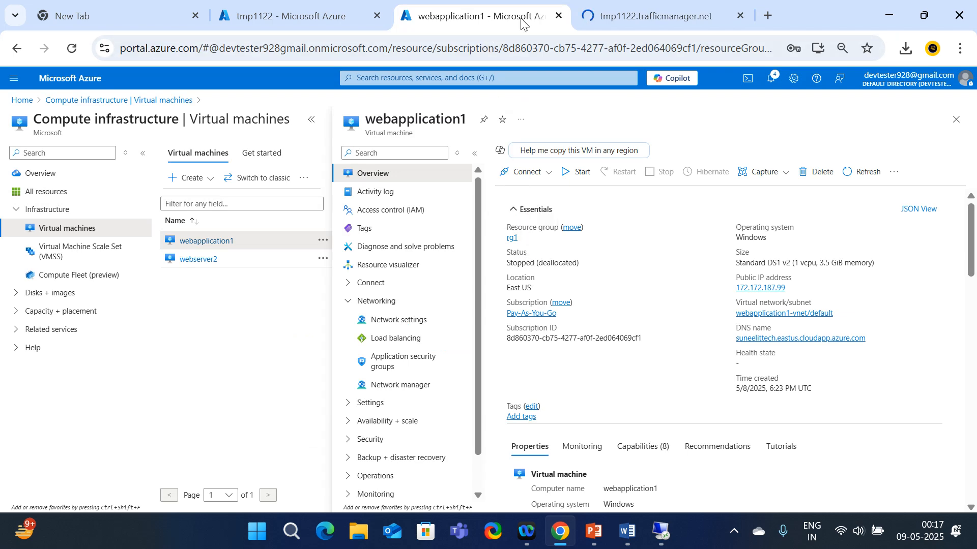
pyautogui.click(652, 15)
pyautogui.click(389, 12)
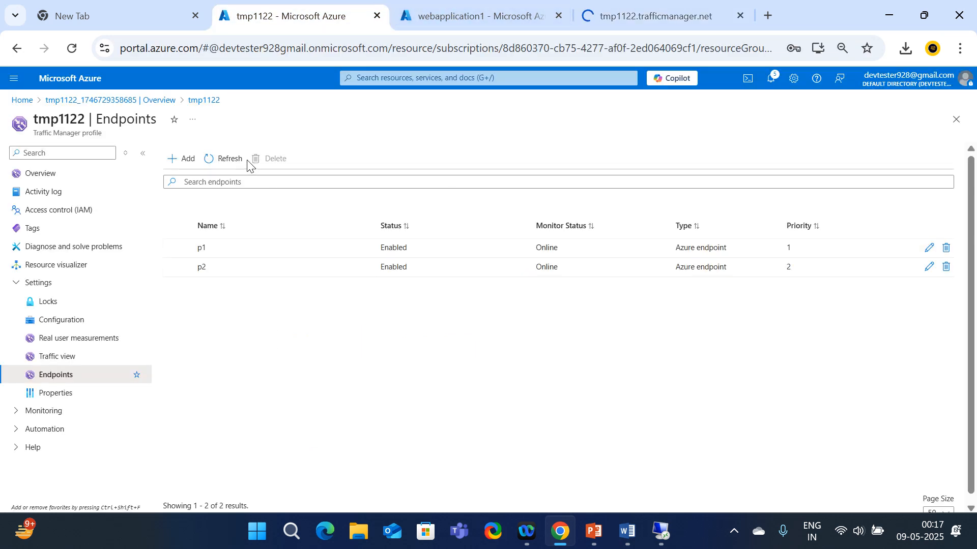
pyautogui.click(225, 158)
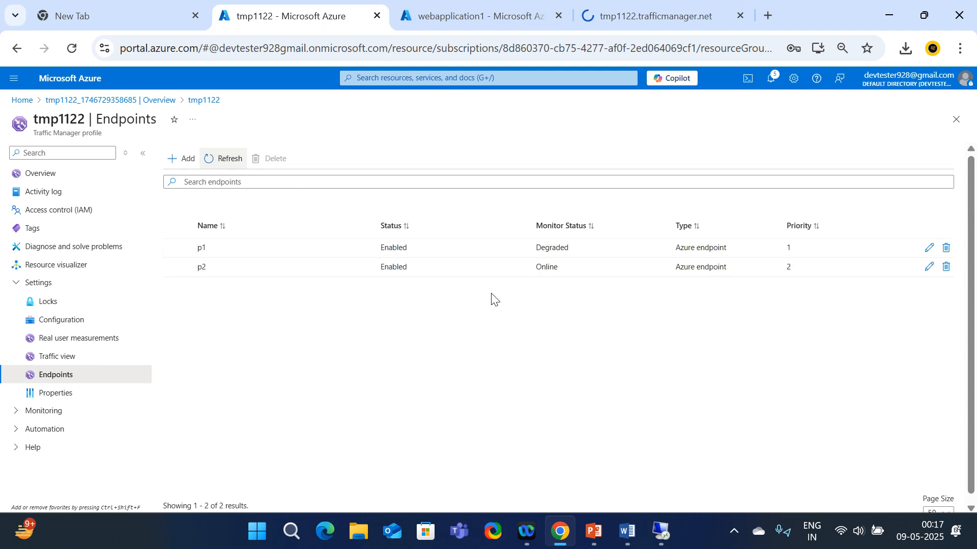
pyautogui.doubleClick(566, 249)
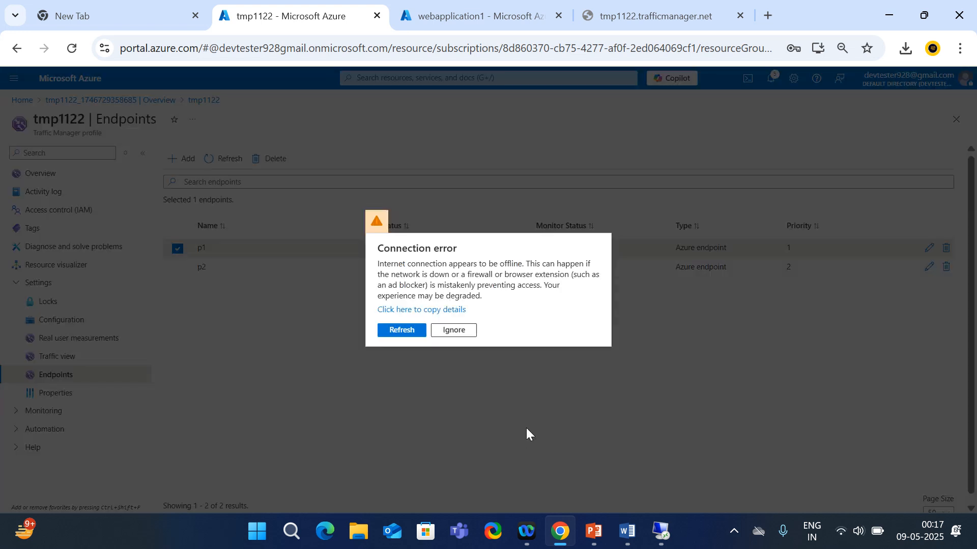
pyautogui.click(457, 335)
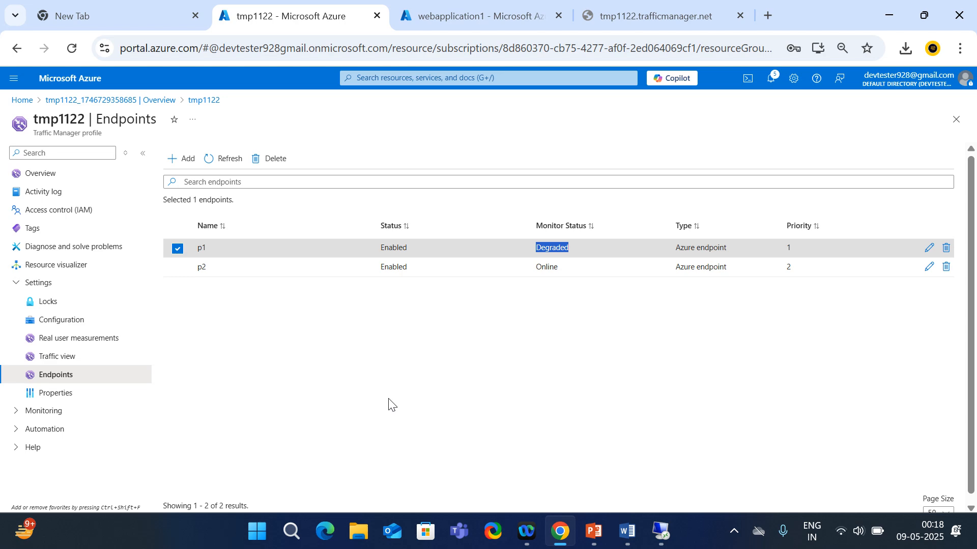
pyautogui.click(627, 531)
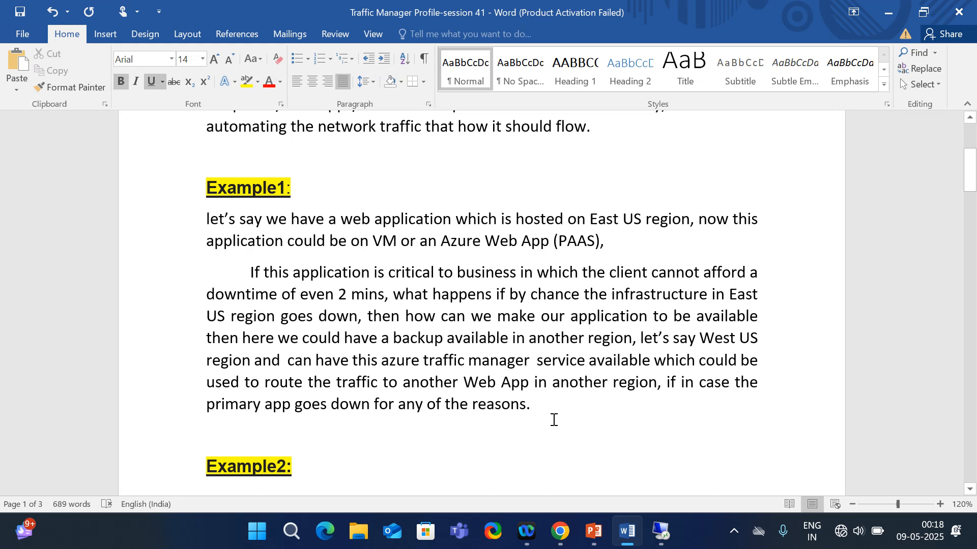
# Scroll through the Word priority-routing notes, then switch back to the Azure endpoints page in Chrome
pyautogui.scroll(3, 547, 417)
pyautogui.scroll(2, 547, 417)
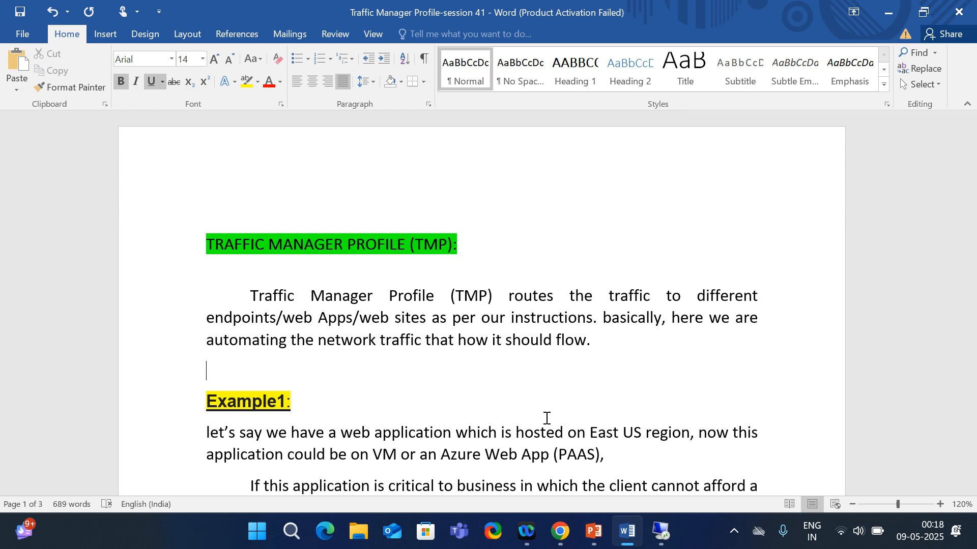
pyautogui.scroll(-3, 546, 418)
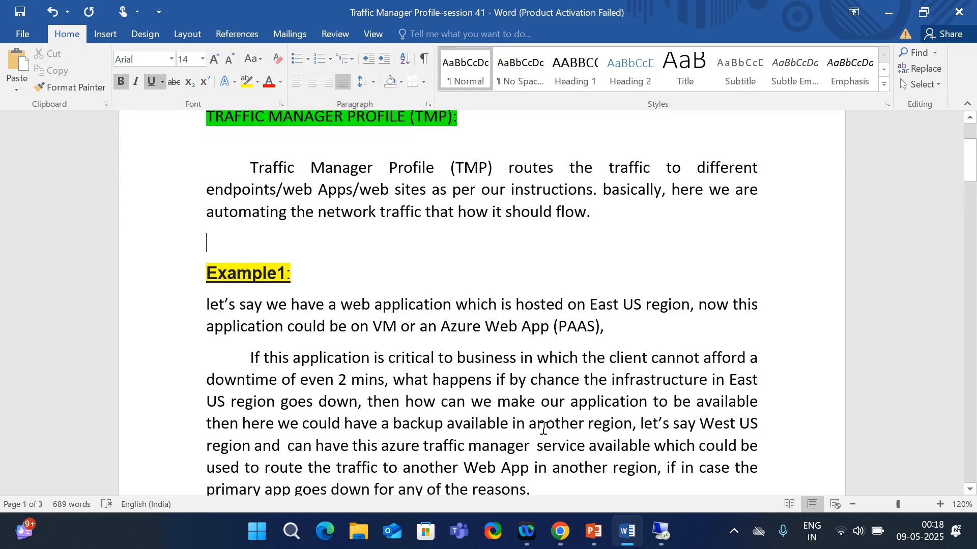
pyautogui.scroll(-10, 544, 428)
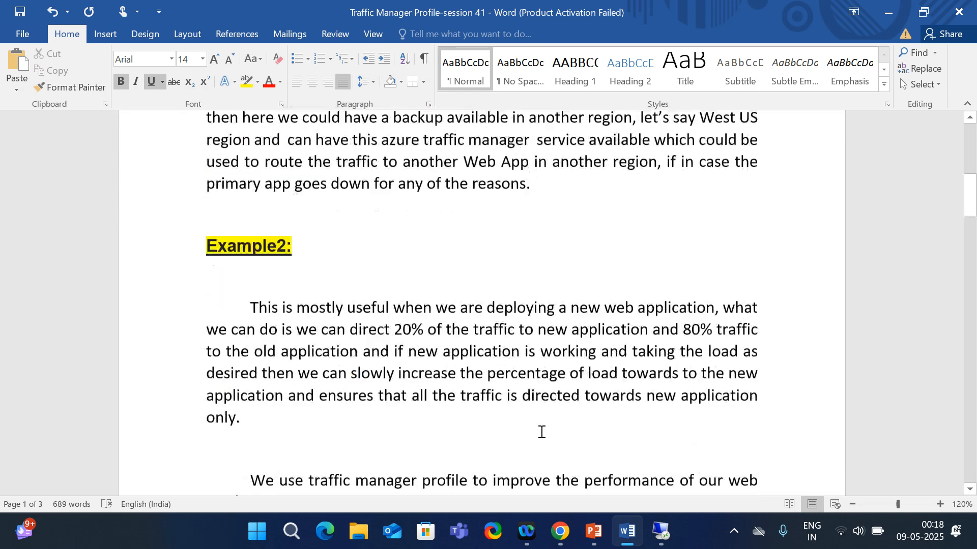
pyautogui.scroll(-1, 542, 432)
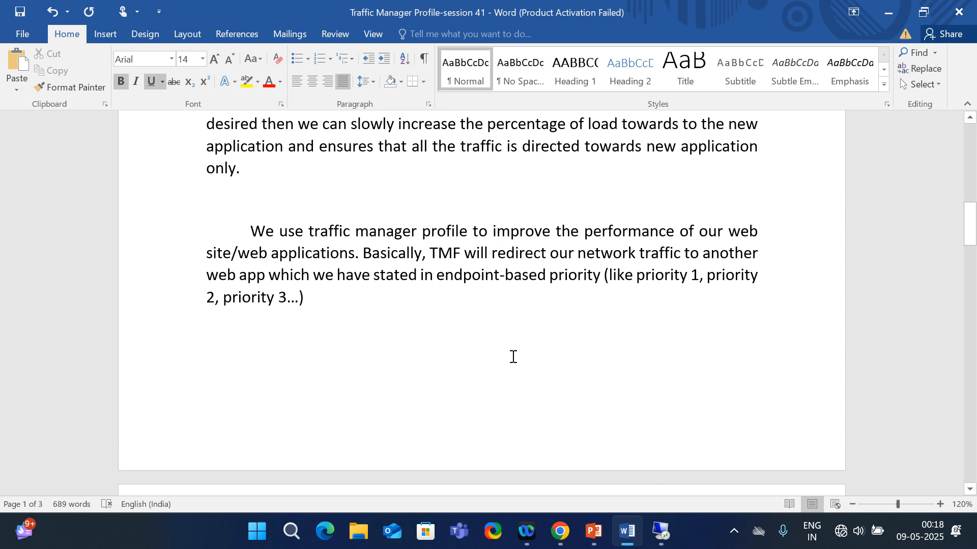
pyautogui.click(667, 537)
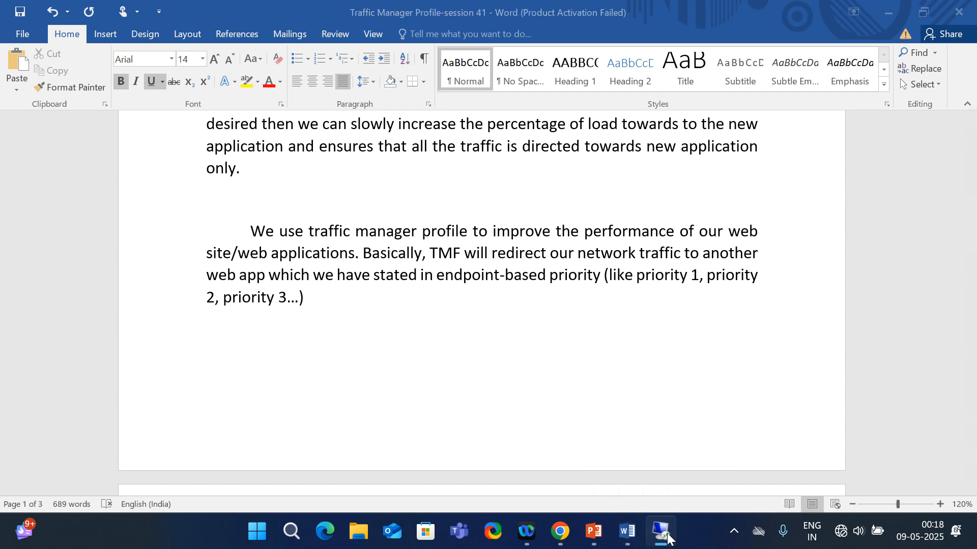
pyautogui.click(559, 531)
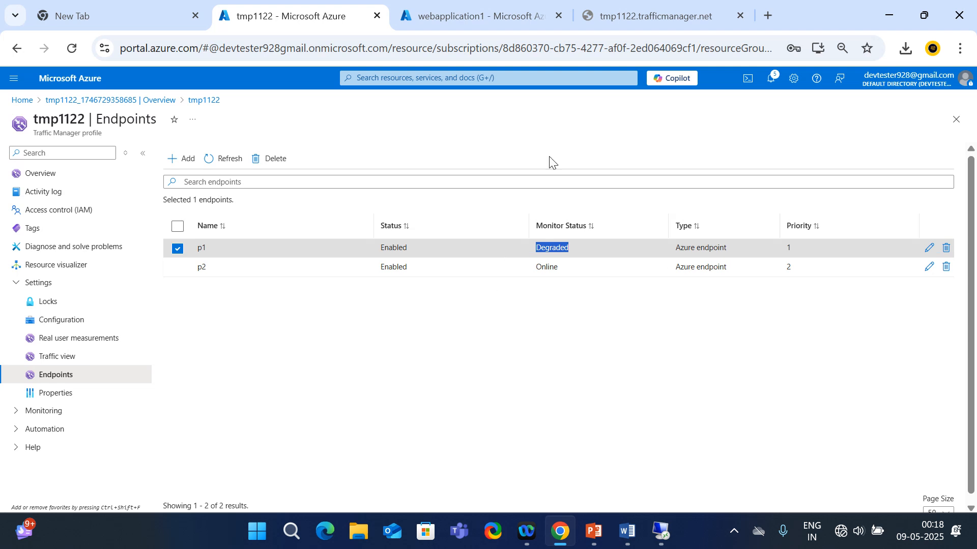
# Dismiss the connection error with Ignore and reconnect to a Wi-Fi network from Quick Settings
pyautogui.click(635, 15)
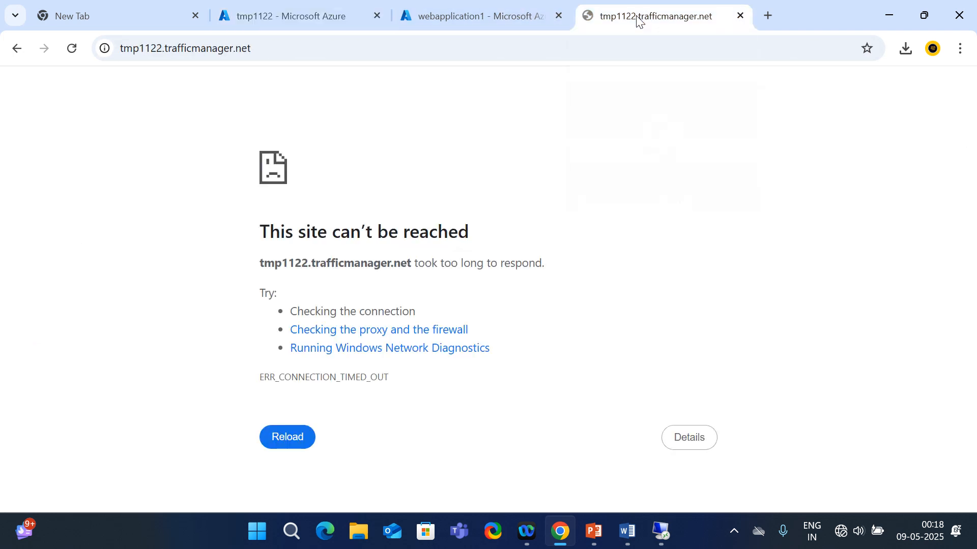
pyautogui.click(480, 14)
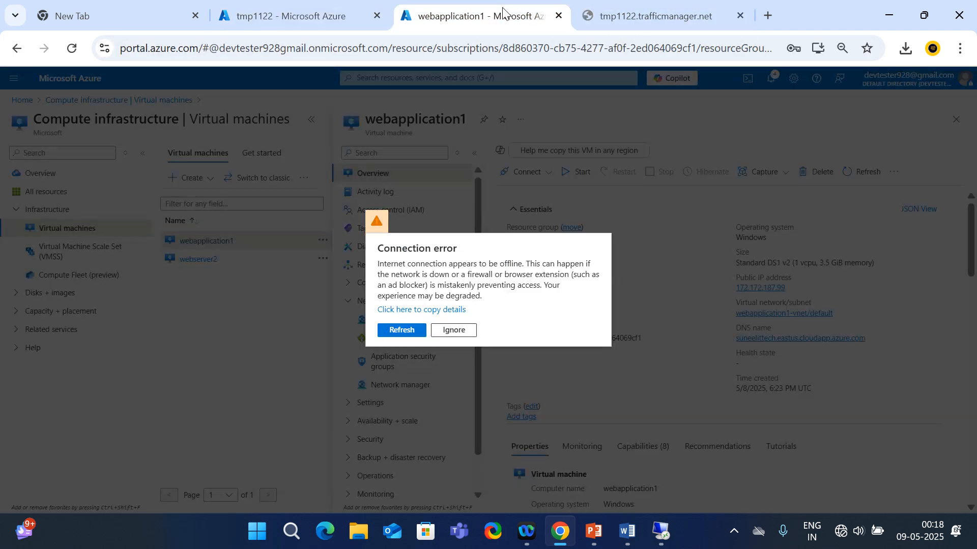
pyautogui.click(460, 335)
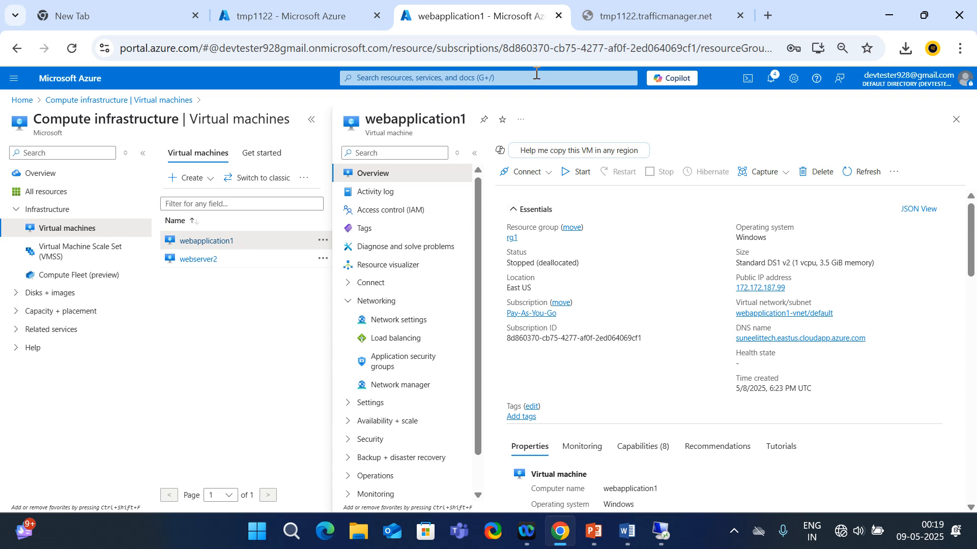
pyautogui.click(846, 538)
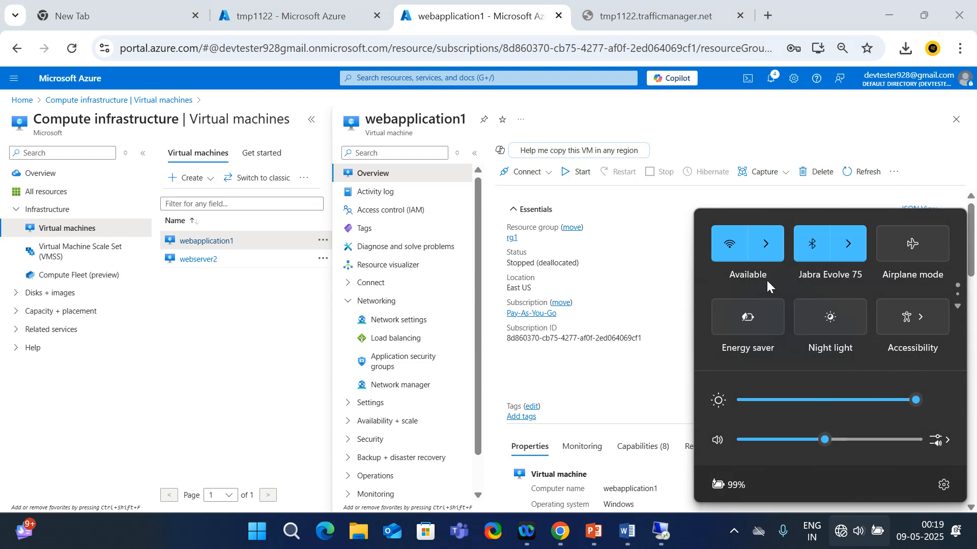
pyautogui.click(765, 245)
pyautogui.click(769, 255)
pyautogui.click(875, 320)
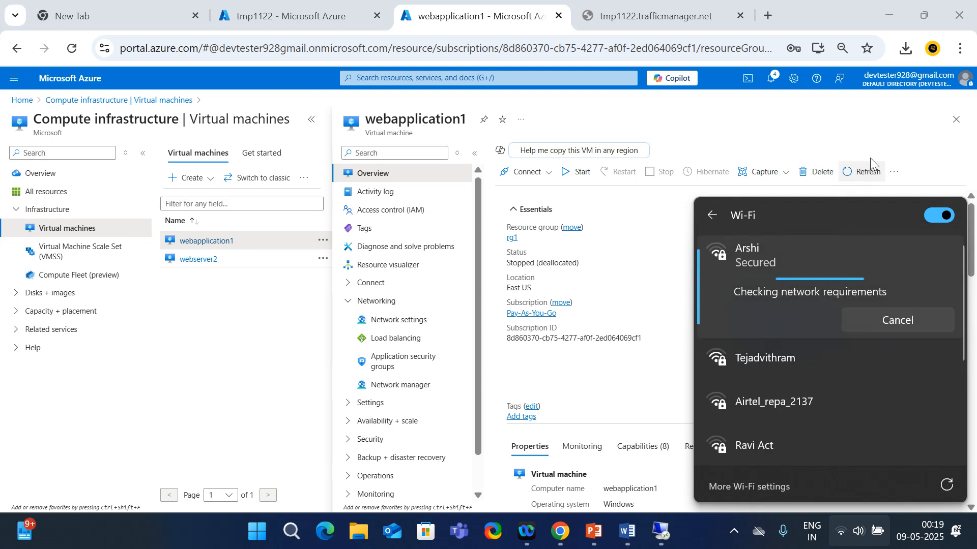
pyautogui.click(888, 142)
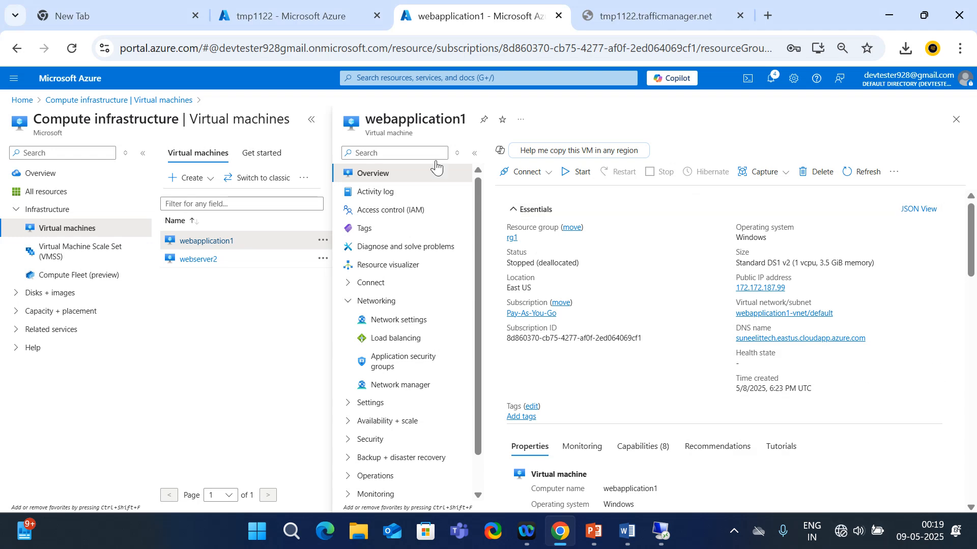
# Reload the tmp1122.trafficmanager.net tab, which now reports No internet
pyautogui.click(275, 14)
pyautogui.click(483, 10)
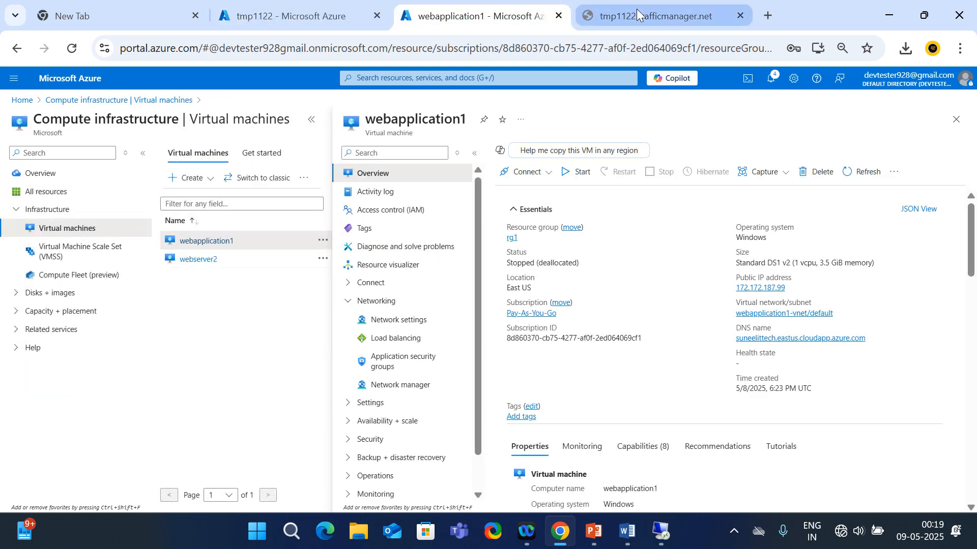
pyautogui.click(636, 8)
pyautogui.click(79, 46)
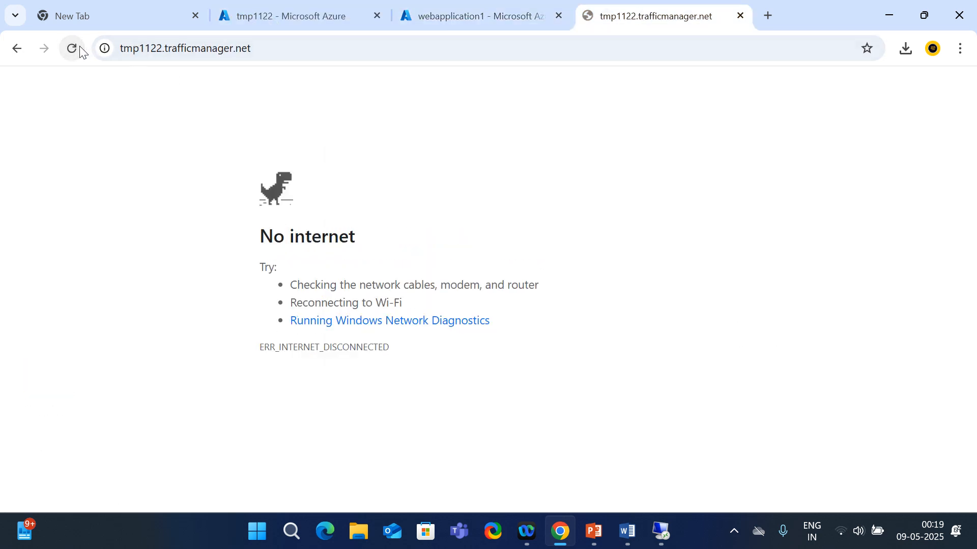
# Retry tmp1122.trafficmanager.net twice and press Retry on the portal's connection error
pyautogui.click(79, 45)
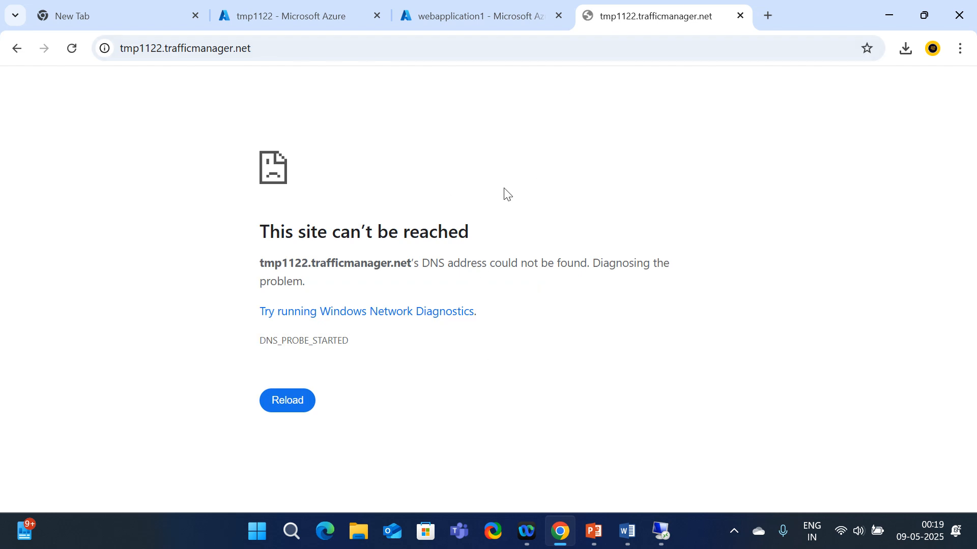
pyautogui.click(71, 48)
pyautogui.click(511, 20)
pyautogui.click(285, 17)
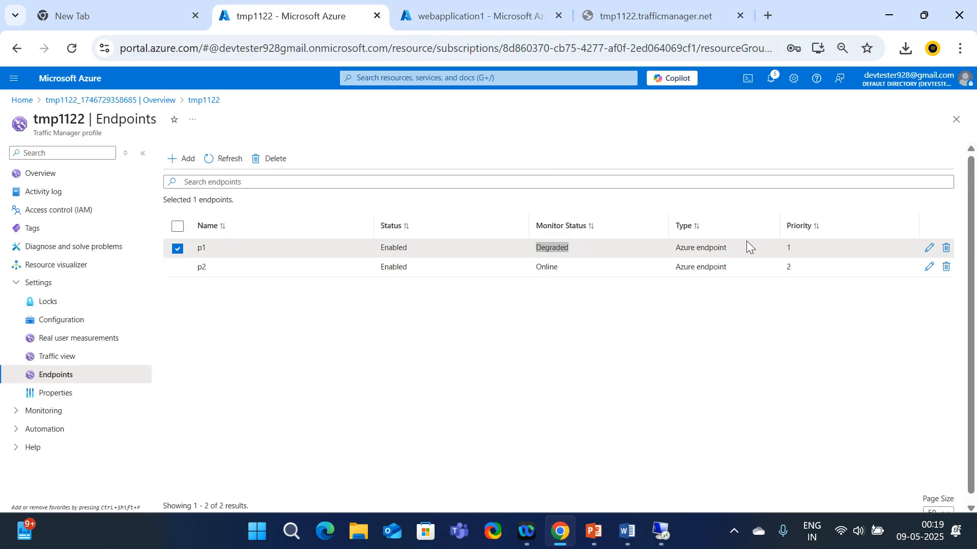
pyautogui.click(460, 17)
pyautogui.click(400, 331)
# Reload the unreachable site twice more, then open the tmp1122 profile Overview in Azure
pyautogui.click(657, 21)
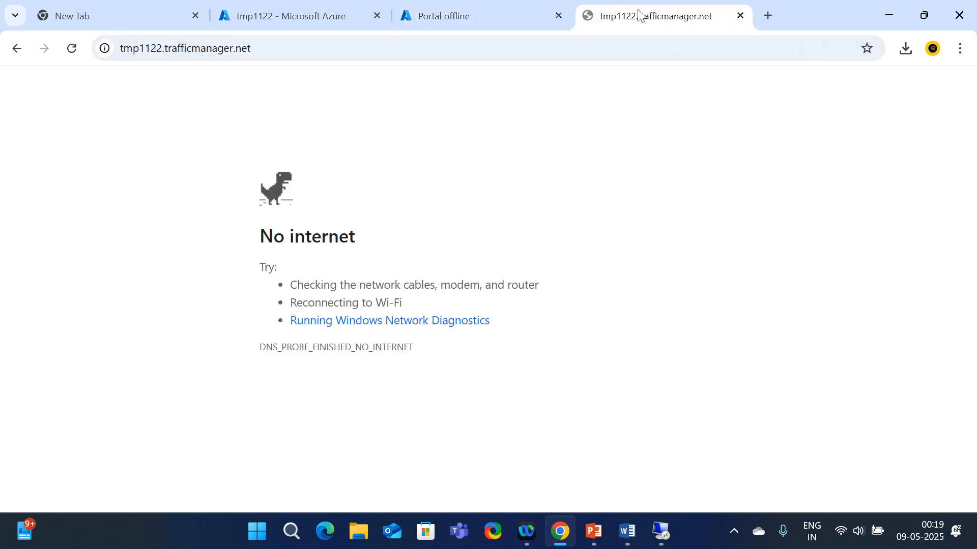
pyautogui.click(72, 47)
pyautogui.click(72, 52)
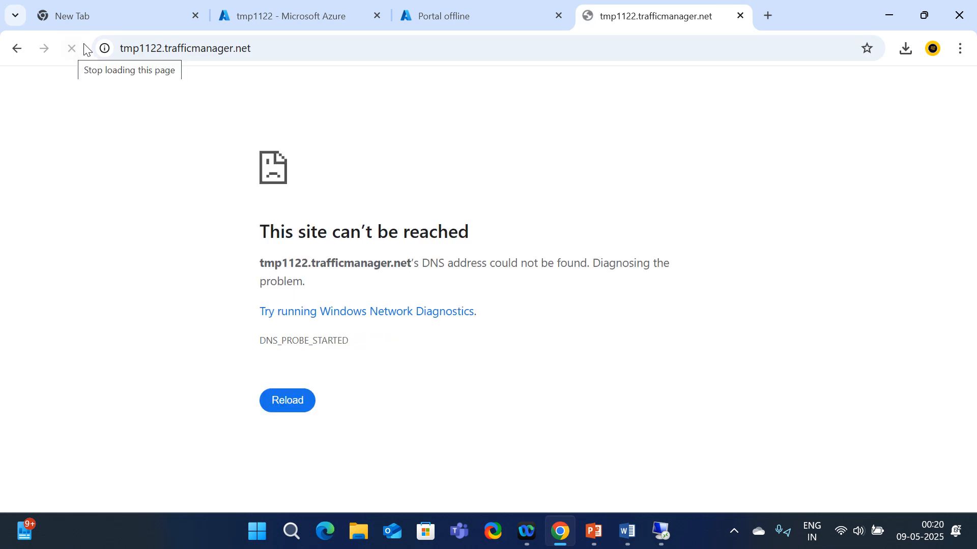
pyautogui.click(330, 18)
pyautogui.click(46, 176)
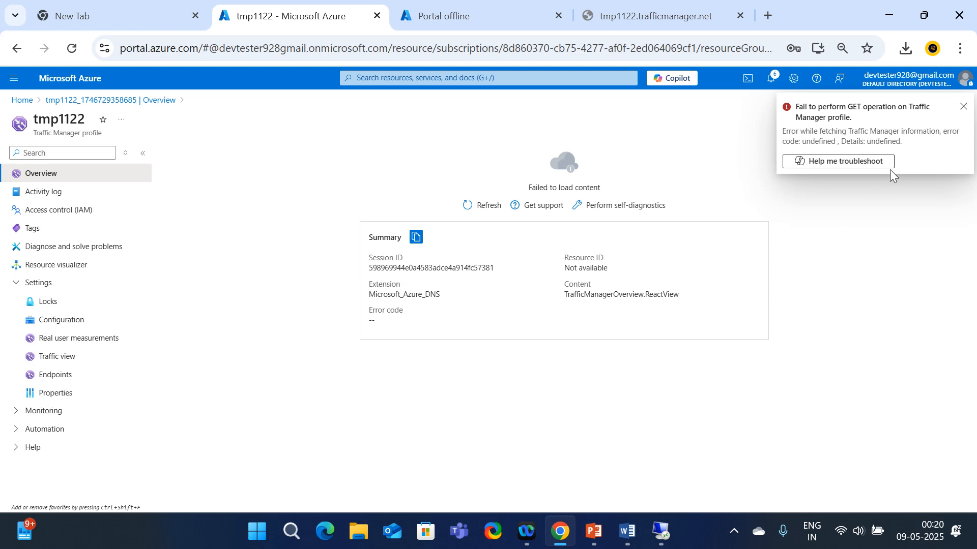
# Go Home, open Traffic Manager profiles, retry past the connection error and reload the portal
pyautogui.click(22, 102)
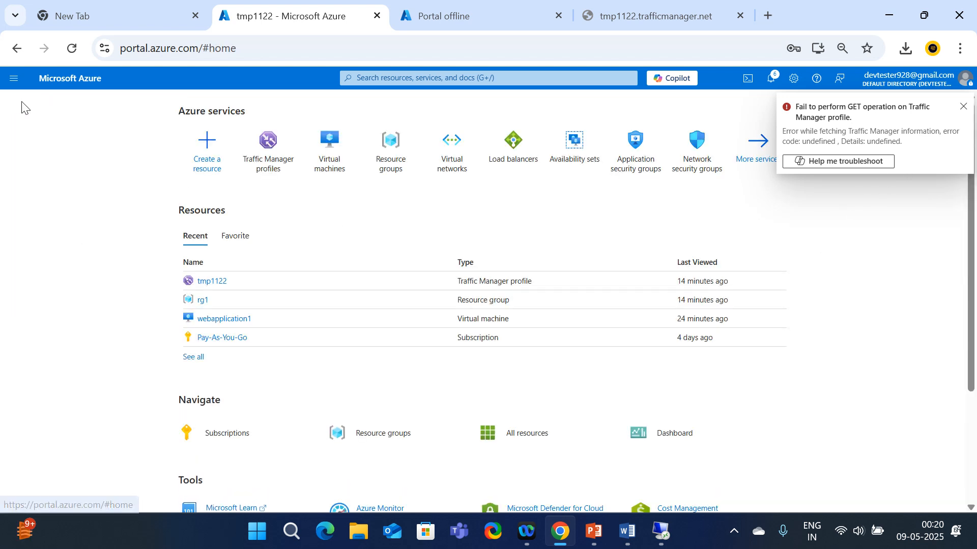
pyautogui.click(278, 159)
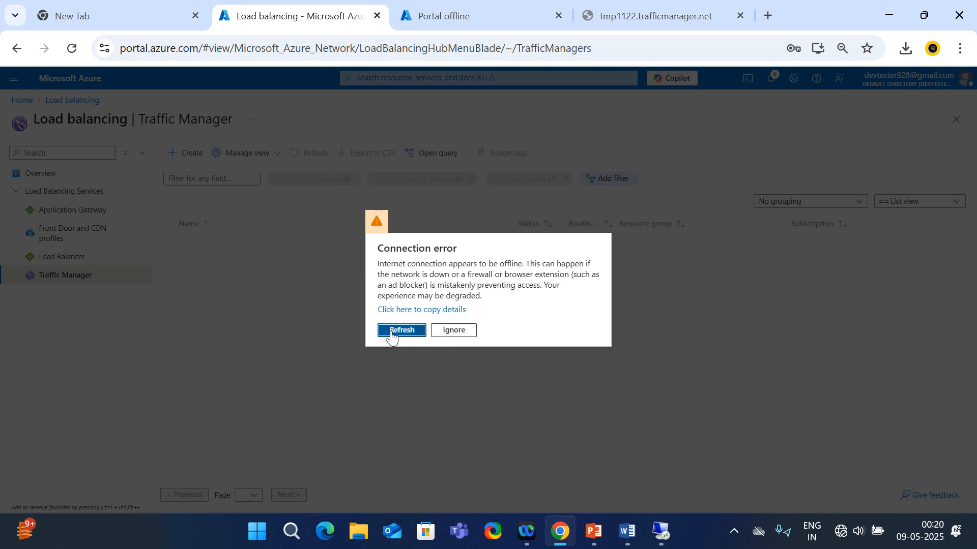
pyautogui.click(391, 332)
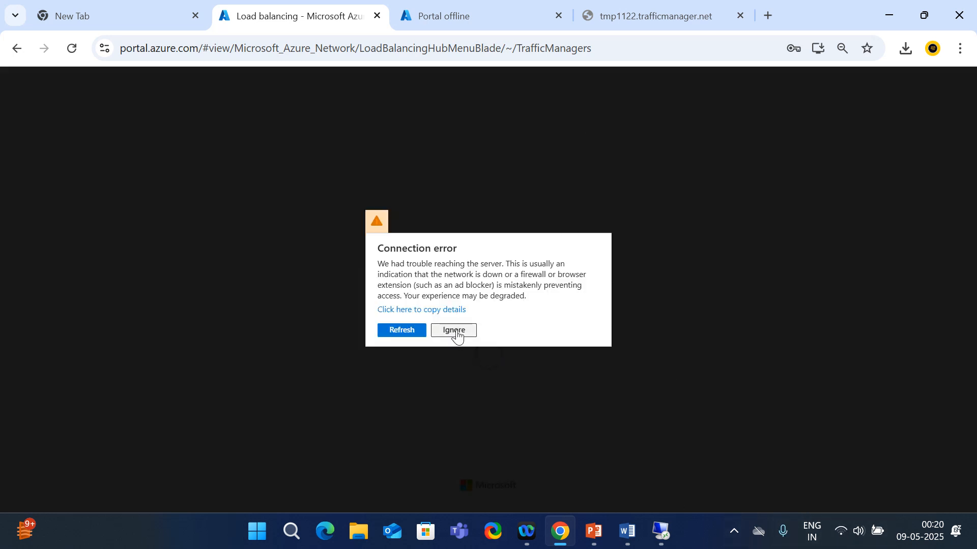
pyautogui.click(458, 332)
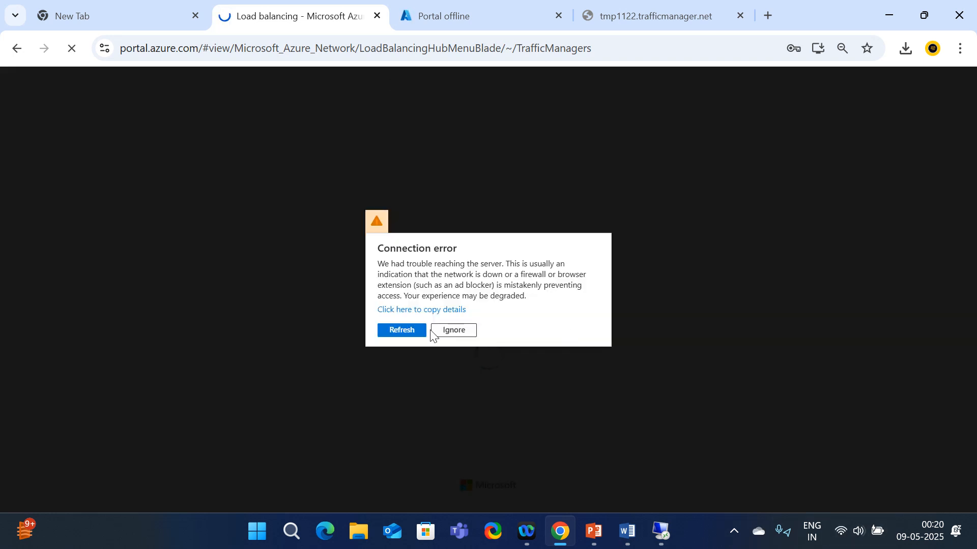
pyautogui.click(414, 331)
pyautogui.click(476, 3)
pyautogui.click(282, 7)
pyautogui.click(73, 49)
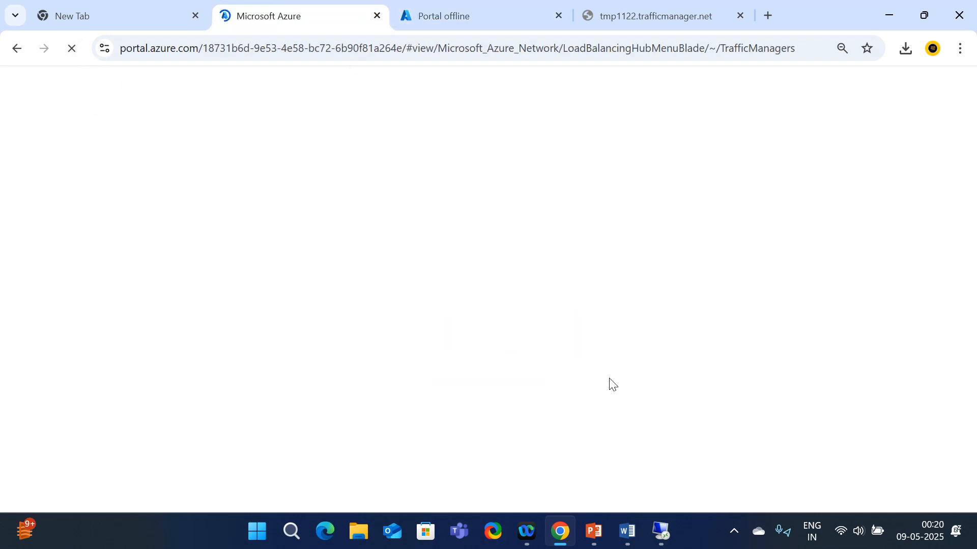
# Close the Portal offline and unreachable trafficmanager.net tabs, keeping the Azure portal tab open
pyautogui.click(140, 20)
pyautogui.click(251, 9)
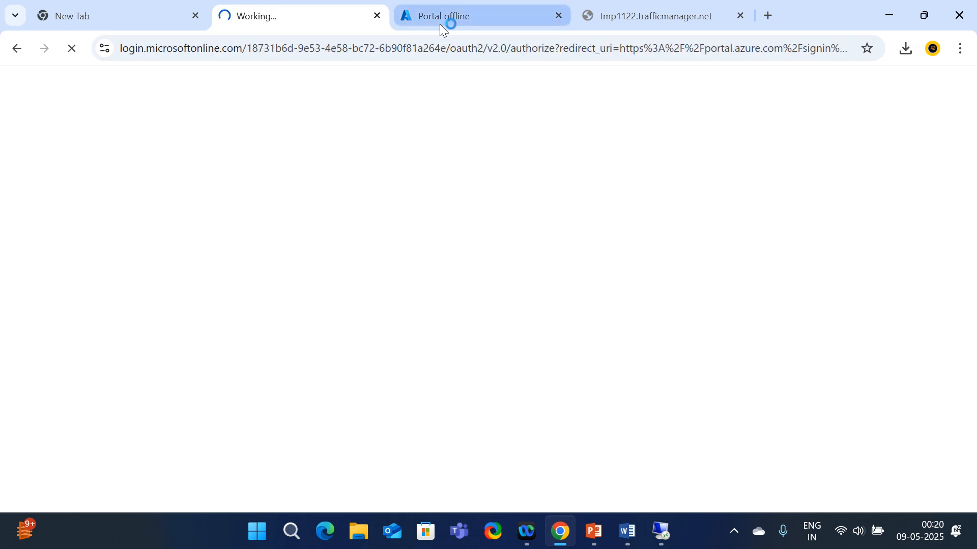
pyautogui.click(441, 10)
pyautogui.click(558, 16)
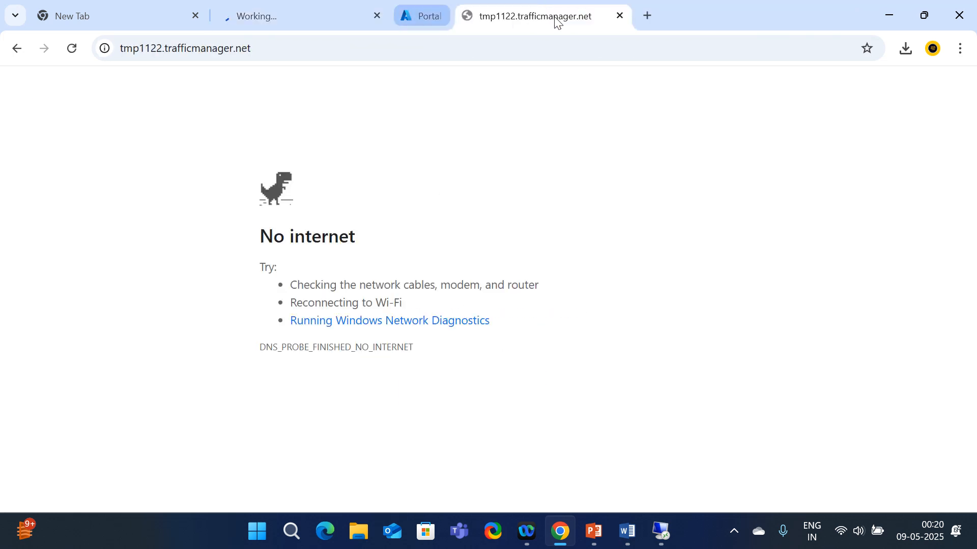
pyautogui.click(558, 16)
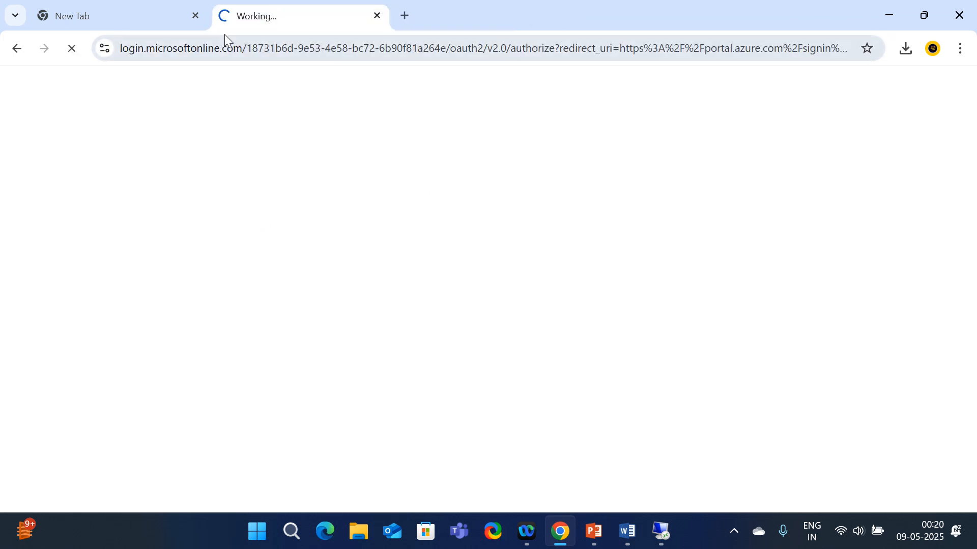
pyautogui.click(142, 12)
pyautogui.click(283, 20)
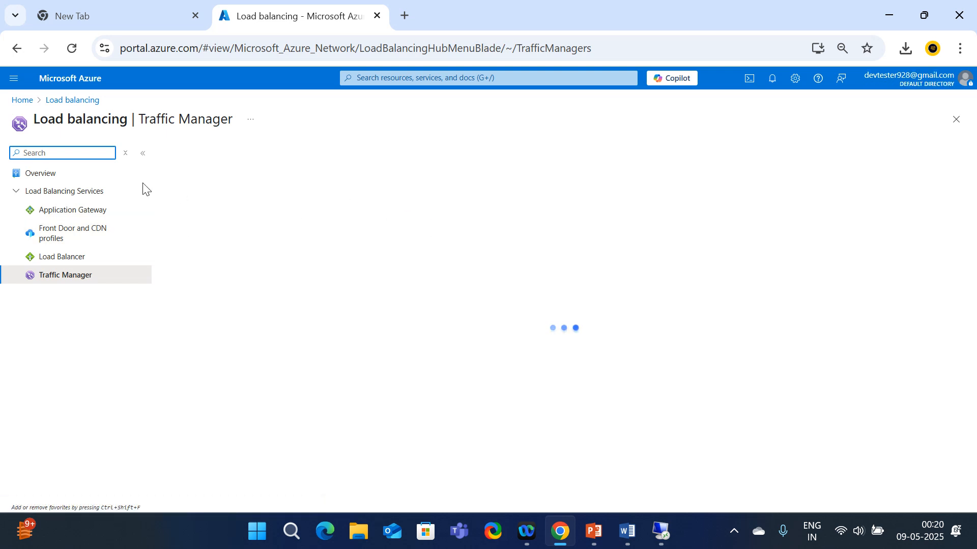
# Browse tmp1122.trafficmanager.net in a new tab, then return to tmp1122's endpoint list
pyautogui.click(206, 244)
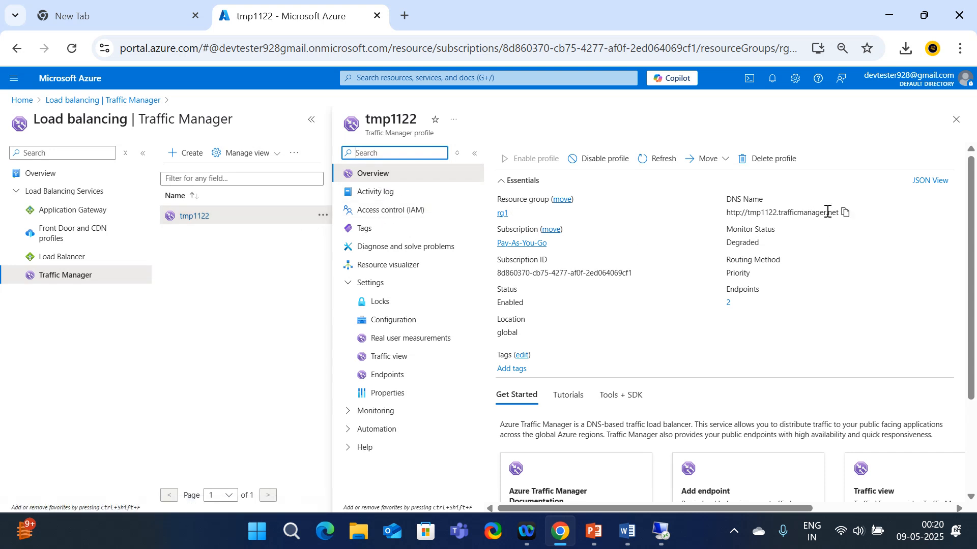
pyautogui.click(846, 212)
pyautogui.click(408, 8)
pyautogui.hotkey('ctrl', 'v')
pyautogui.press('Return')
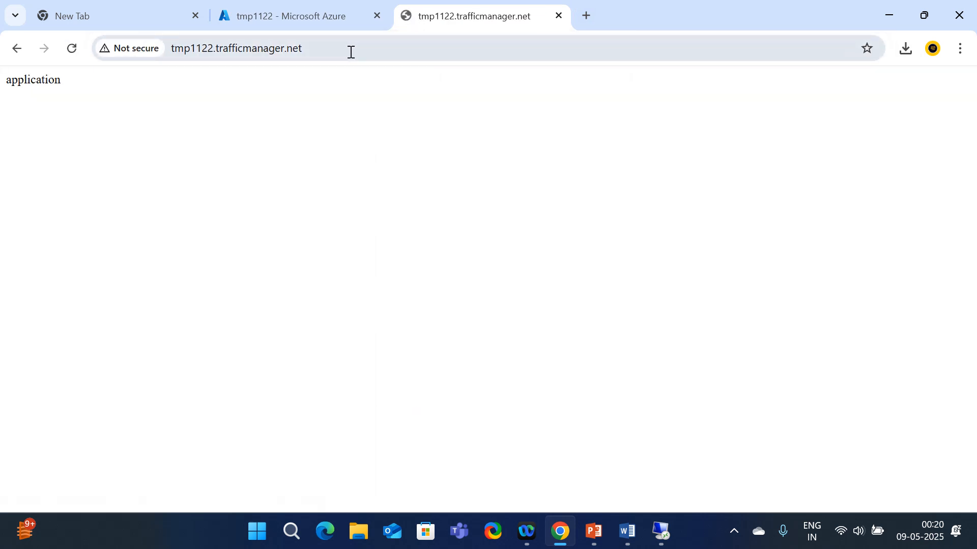
pyautogui.click(309, 20)
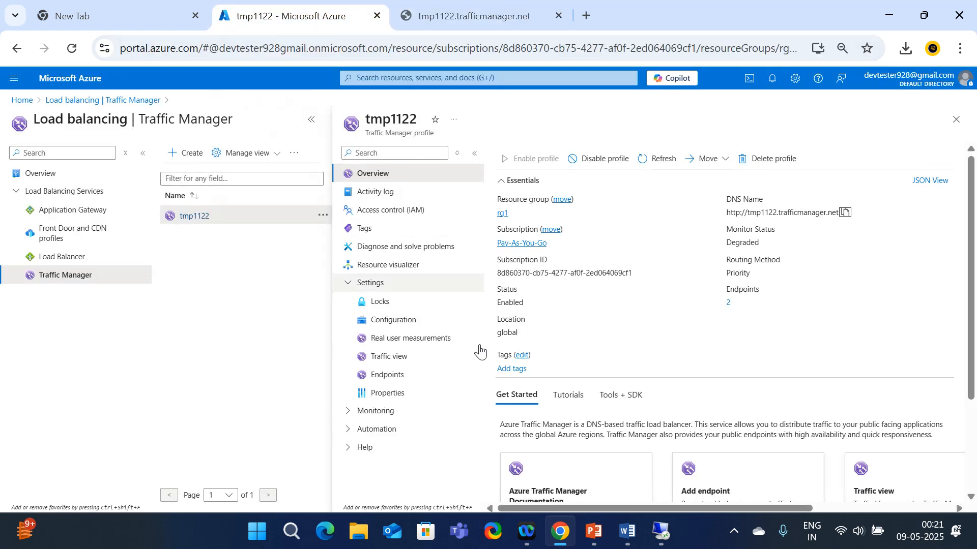
pyautogui.click(398, 376)
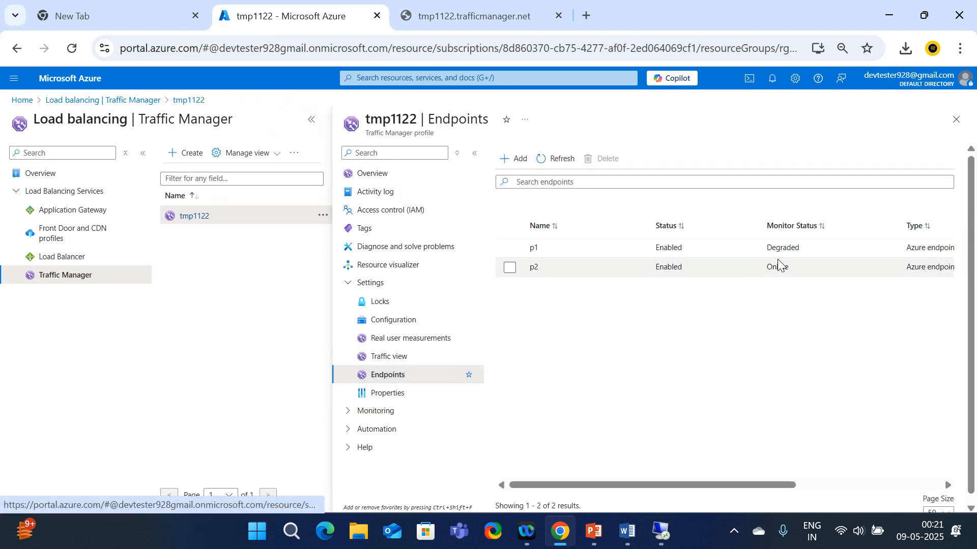